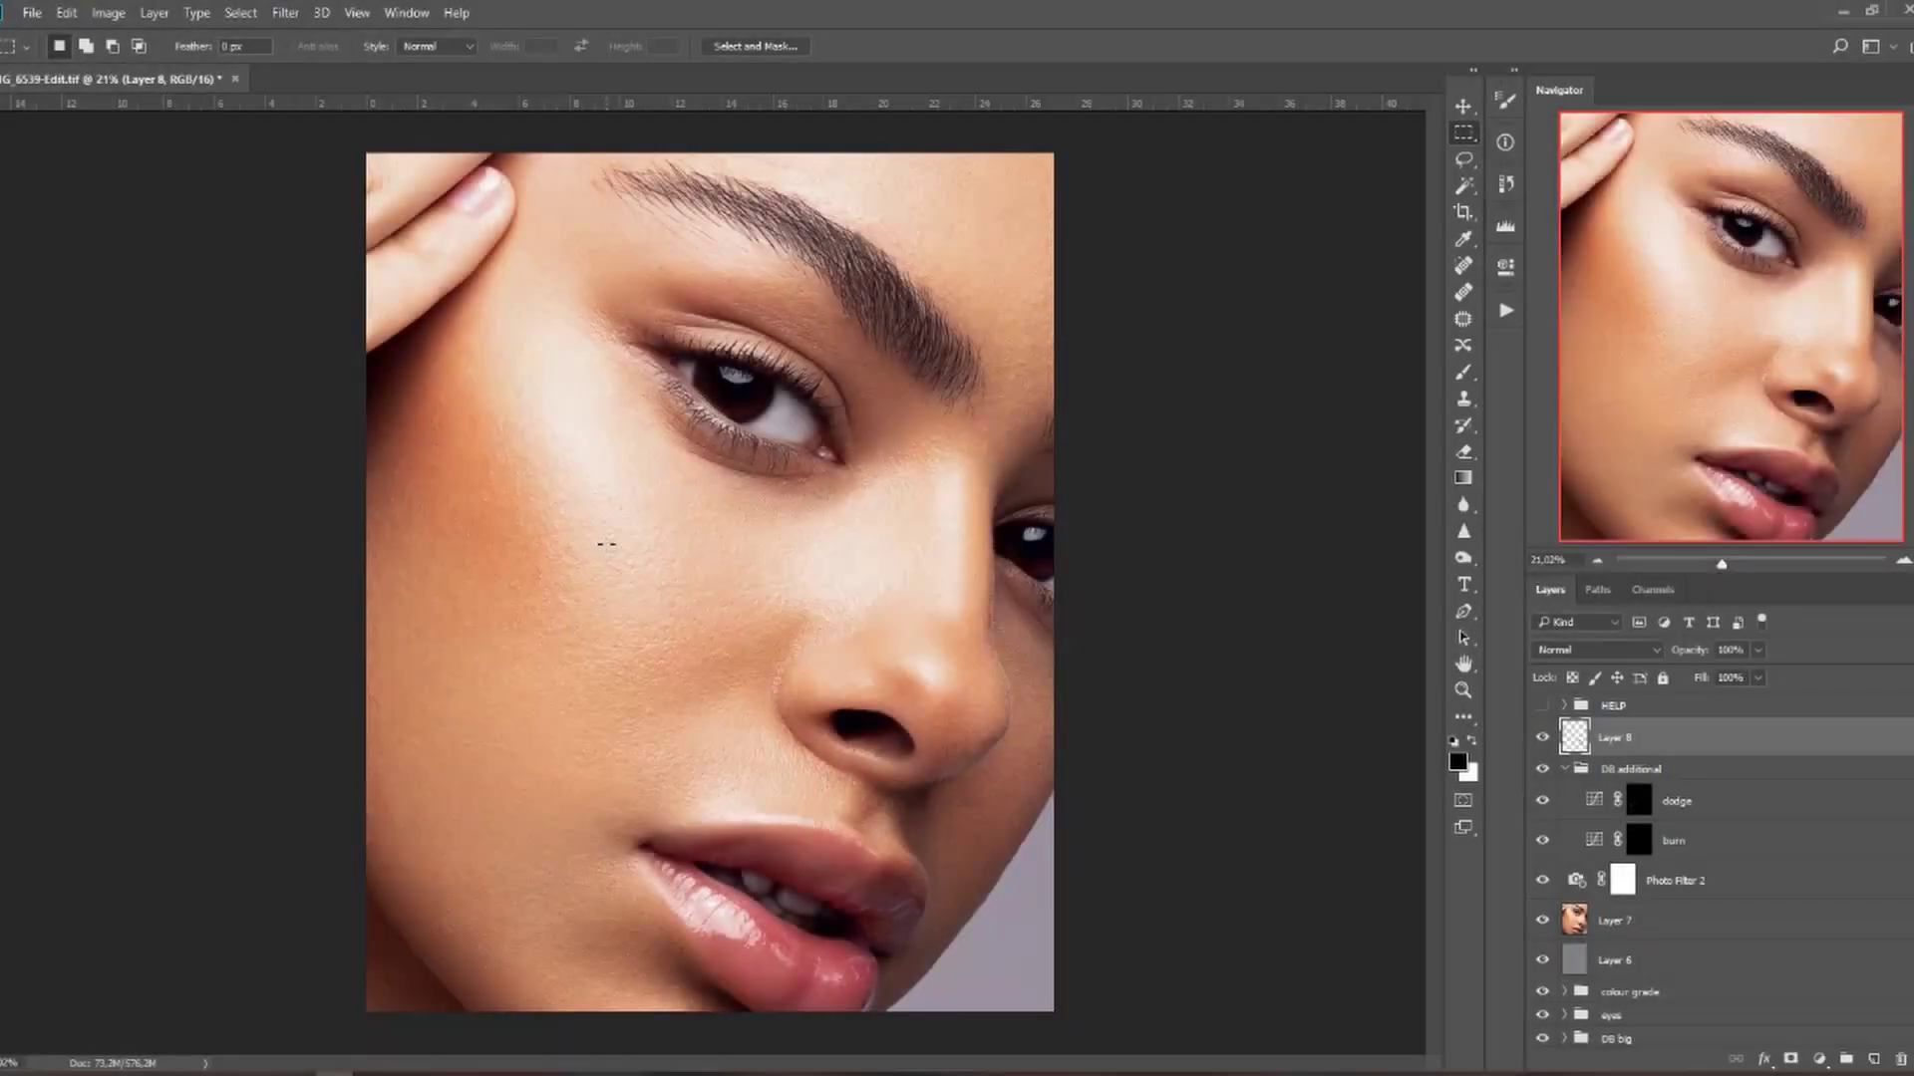
# Compare retouched and original skin by toggling the retouching layers' visibility.
pyautogui.scroll(-2, 606, 543)
pyautogui.scroll(4, 606, 543)
pyautogui.scroll(-1, 606, 543)
pyautogui.scroll(-4, 1706, 803)
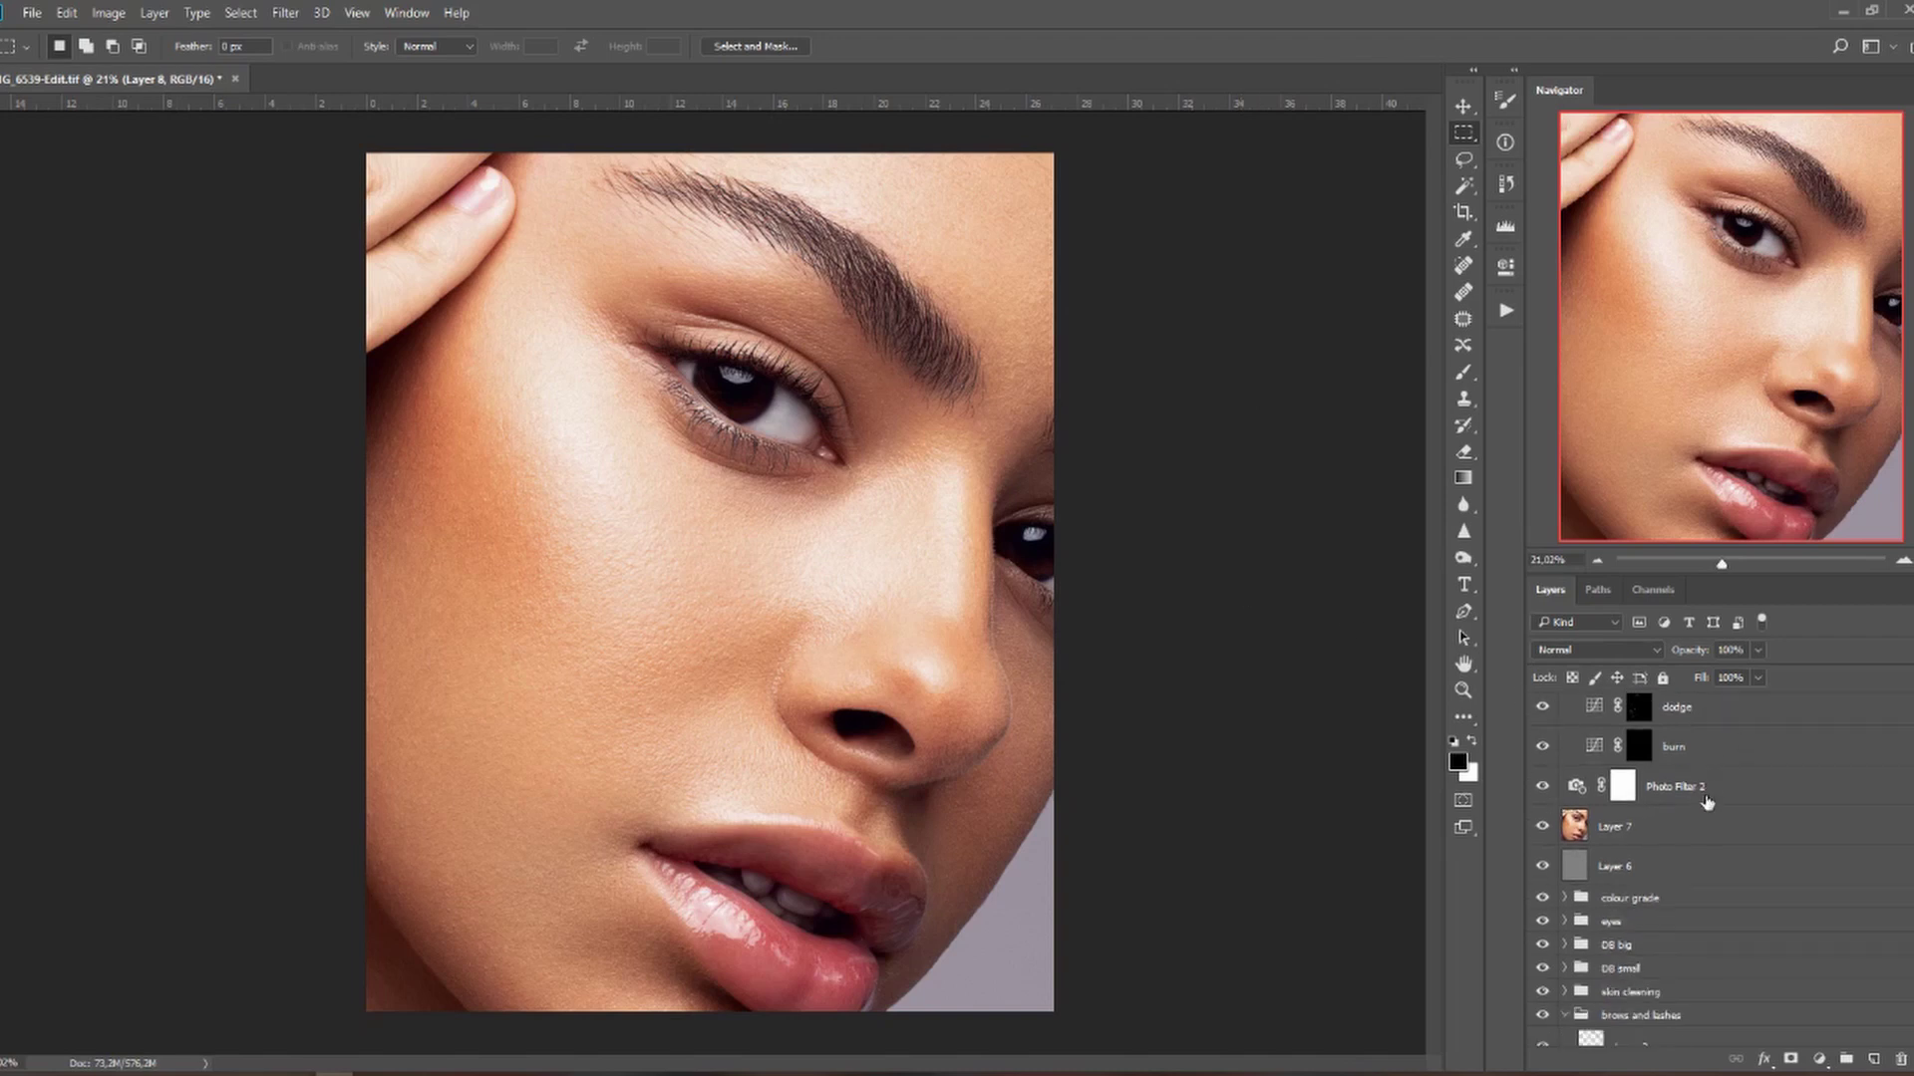
pyautogui.scroll(-4, 1706, 803)
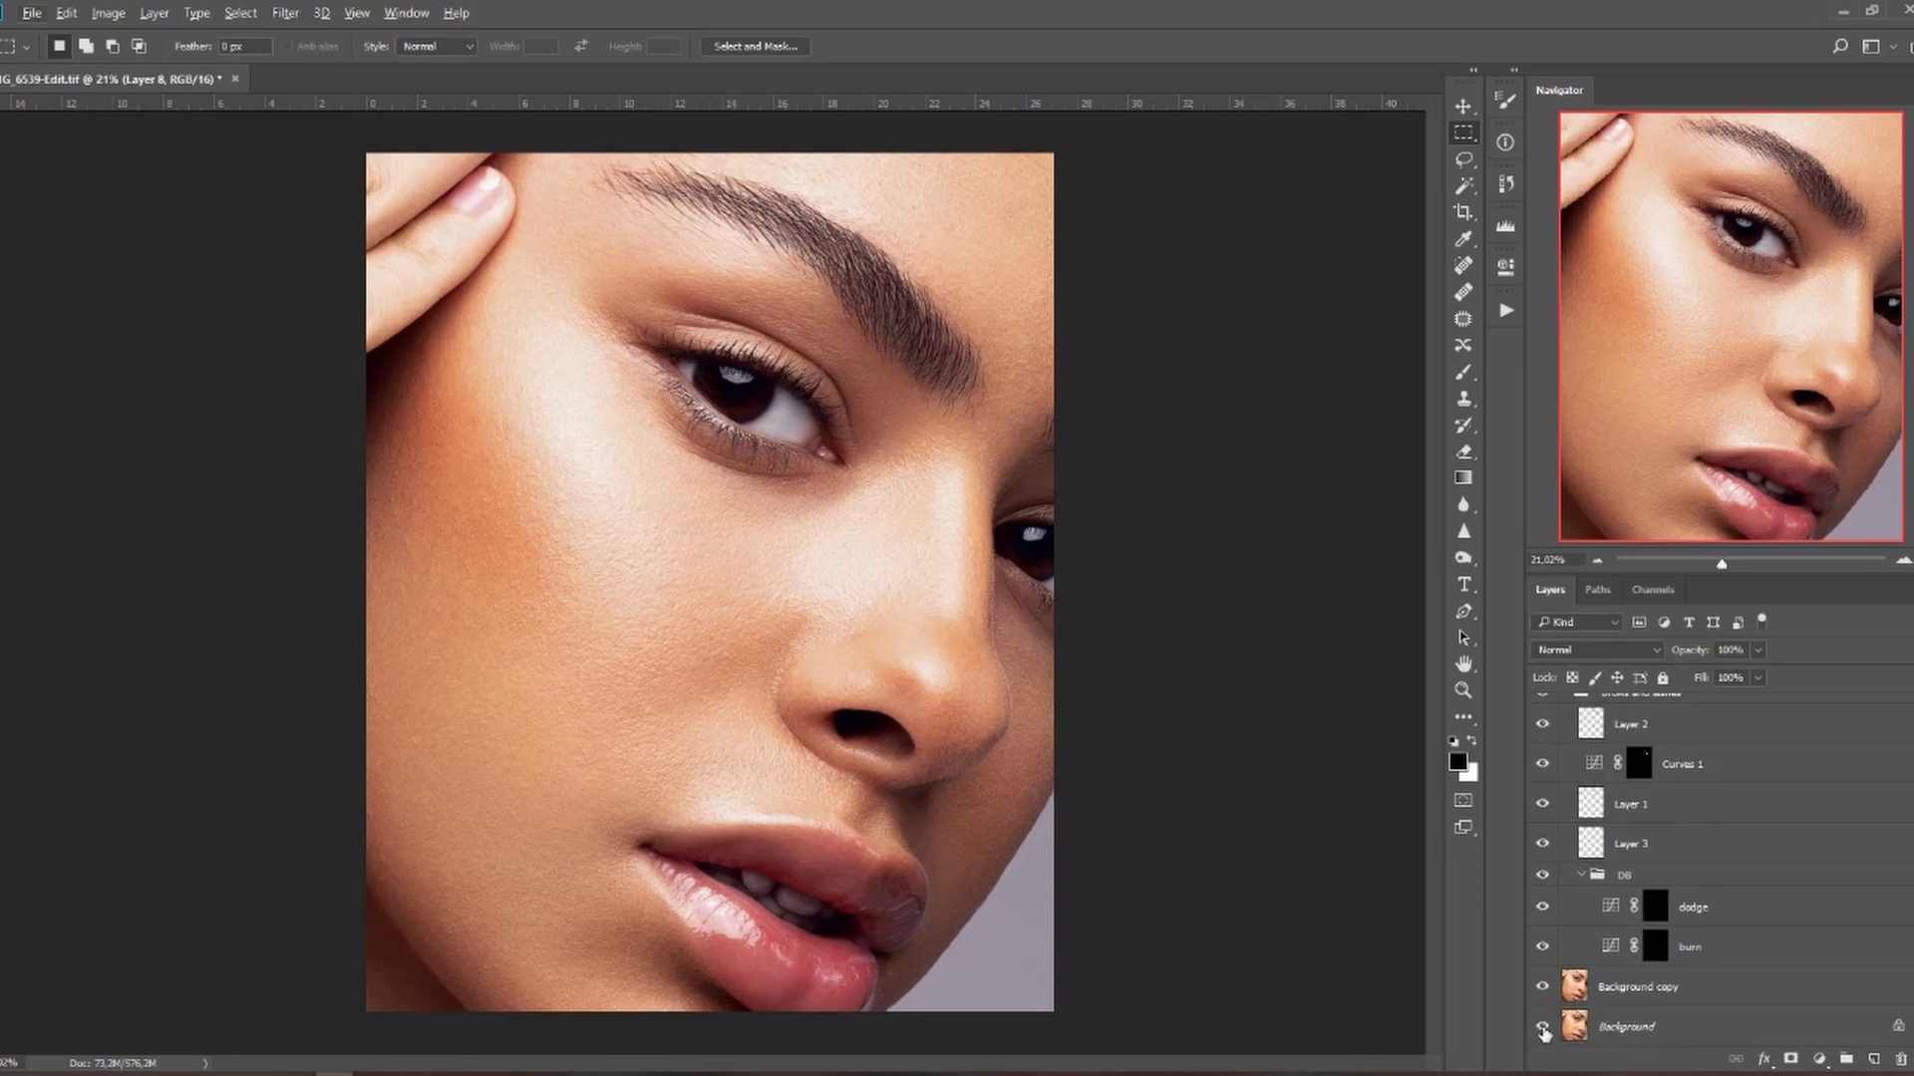
pyautogui.keyDown('alt'); pyautogui.click(1543, 1030); pyautogui.keyUp('alt')
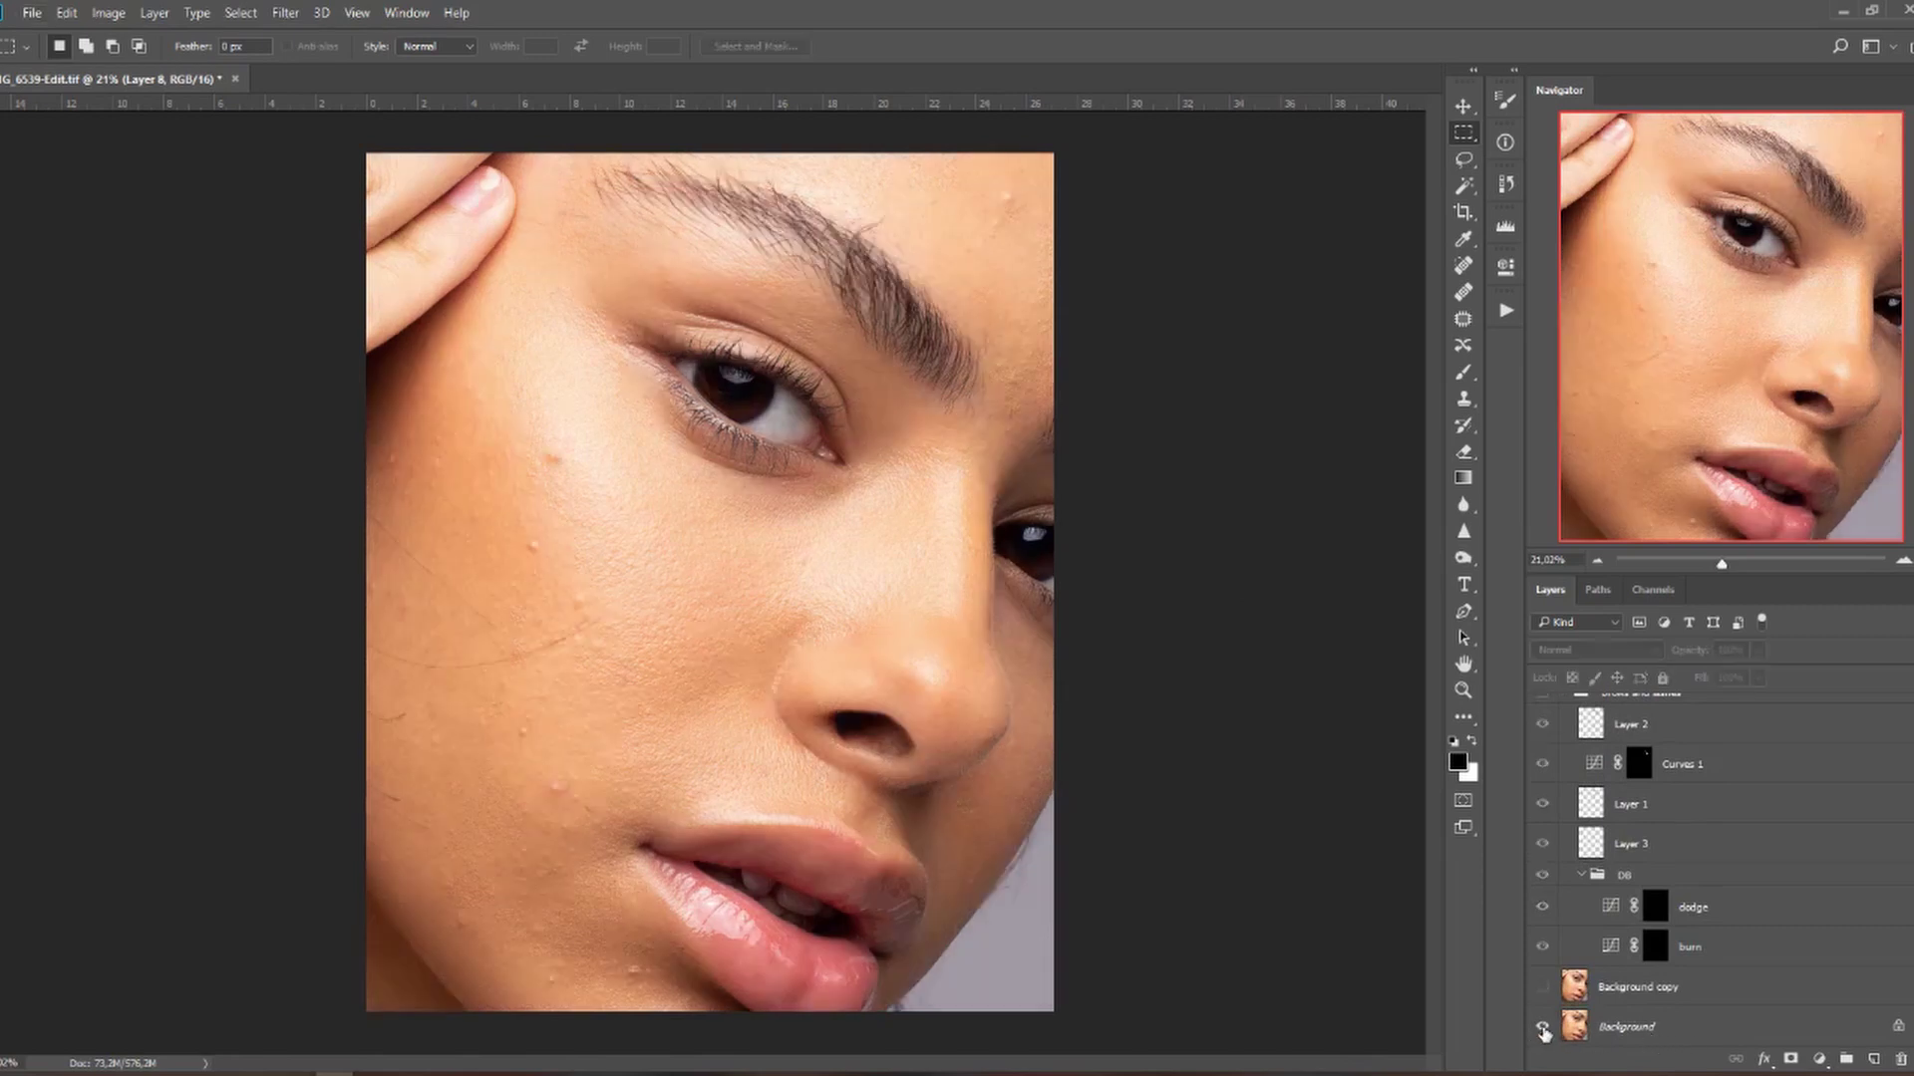
pyautogui.keyDown('alt'); pyautogui.click(1543, 1031); pyautogui.keyUp('alt')
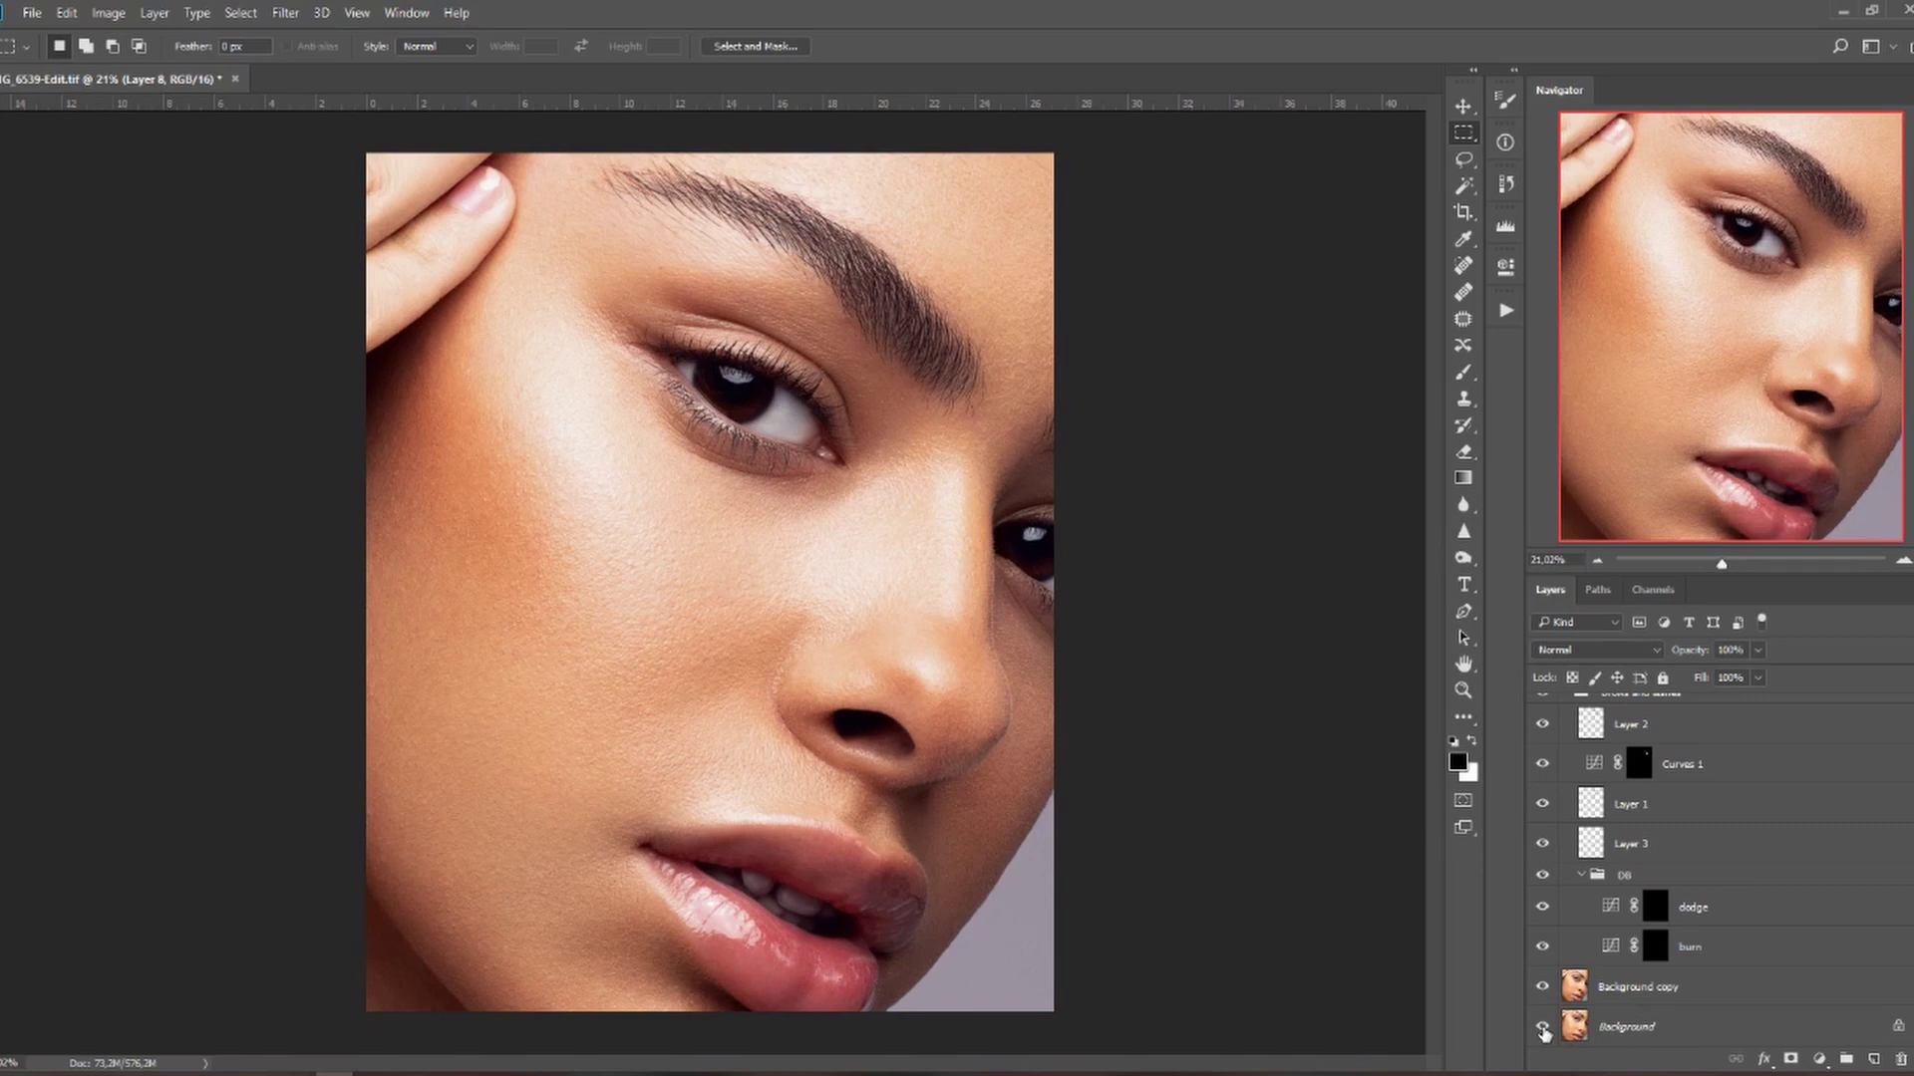
pyautogui.click(1543, 987)
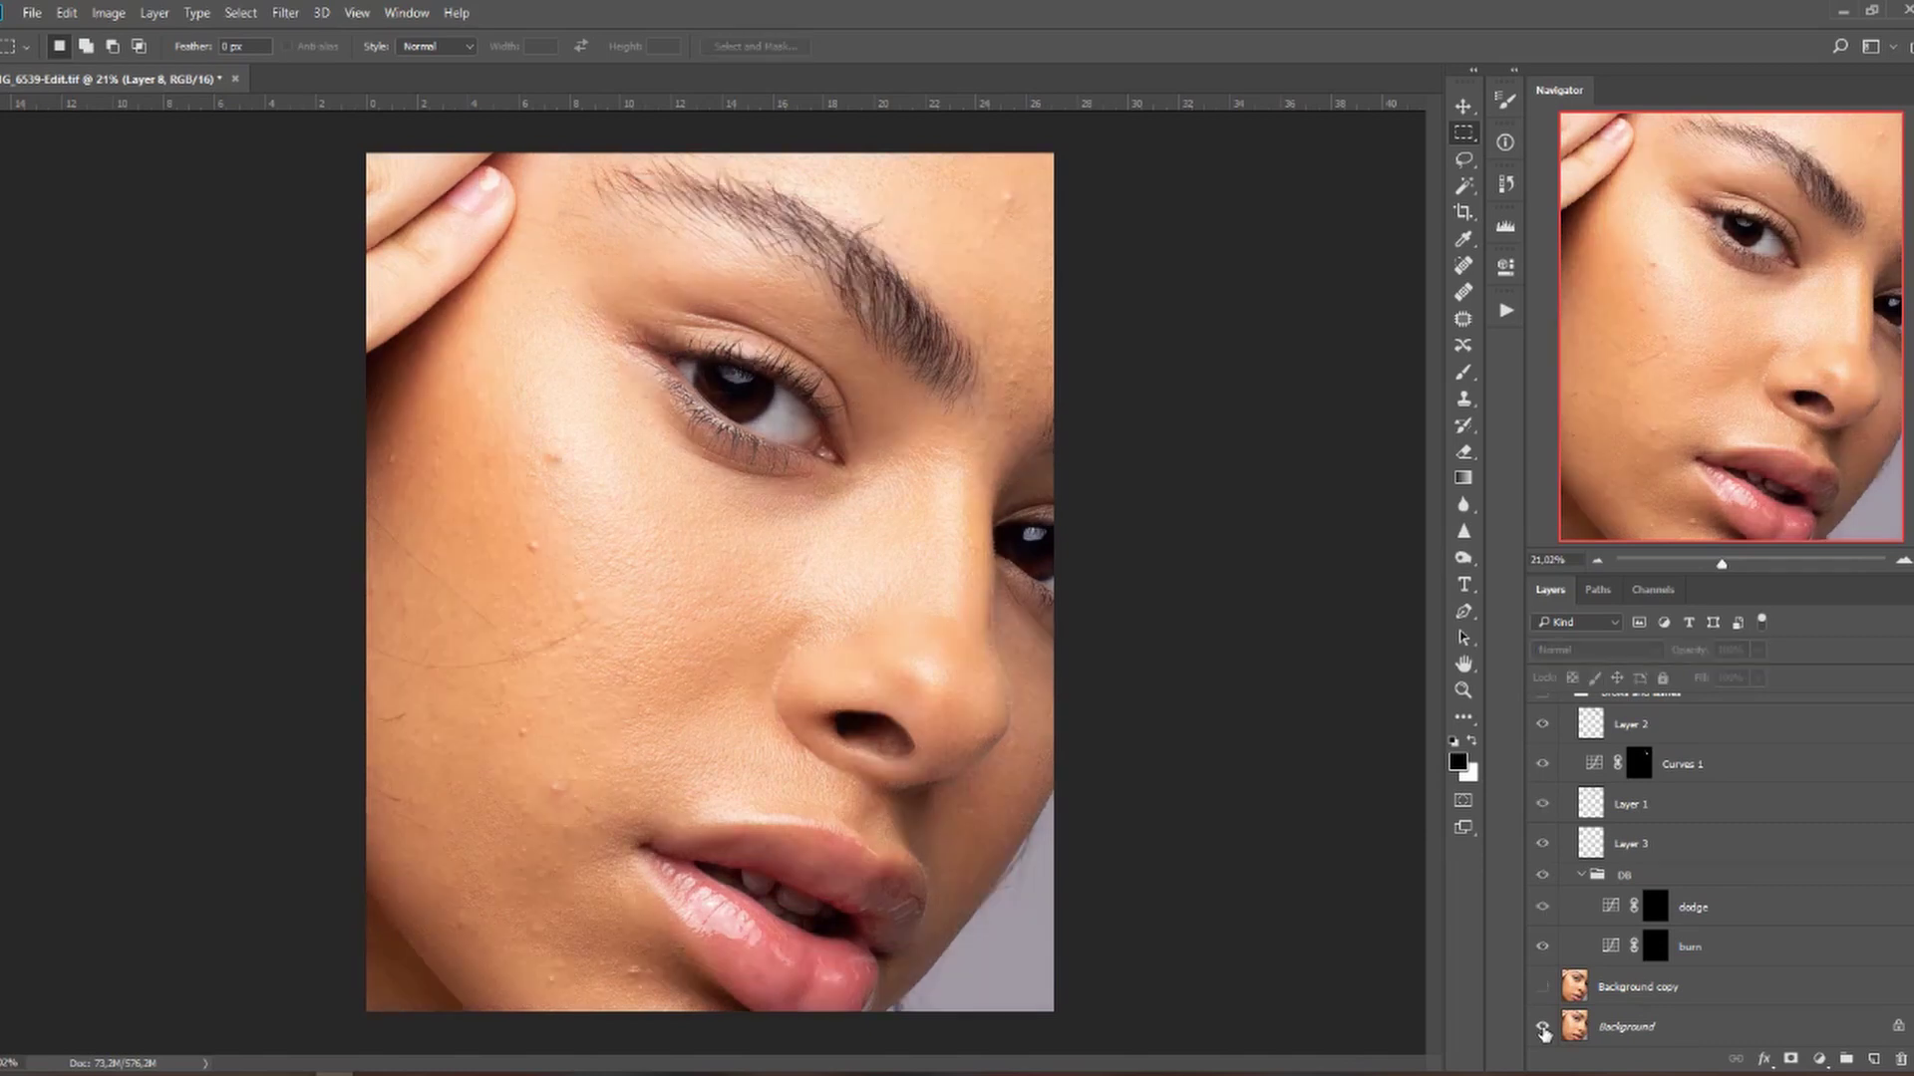
pyautogui.hotkey('ctrl', 'z')
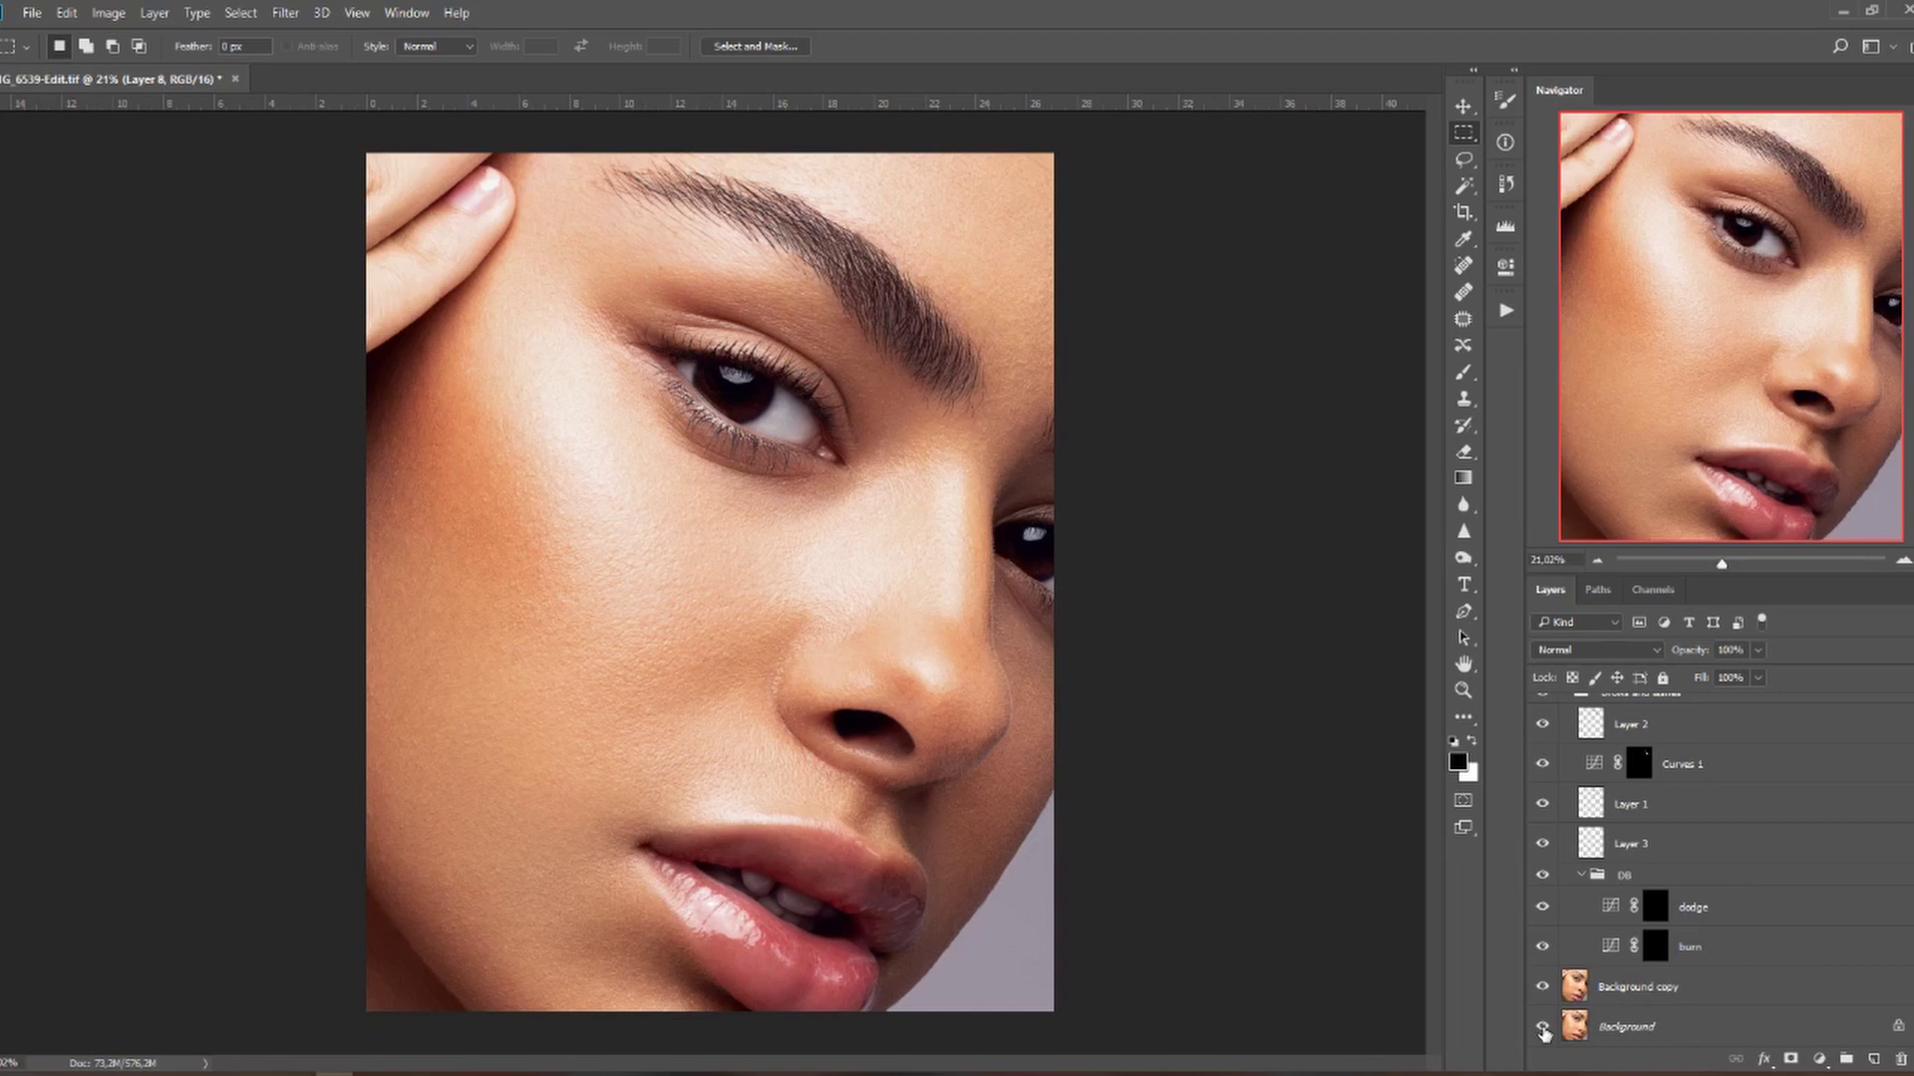
pyautogui.scroll(8, 1682, 910)
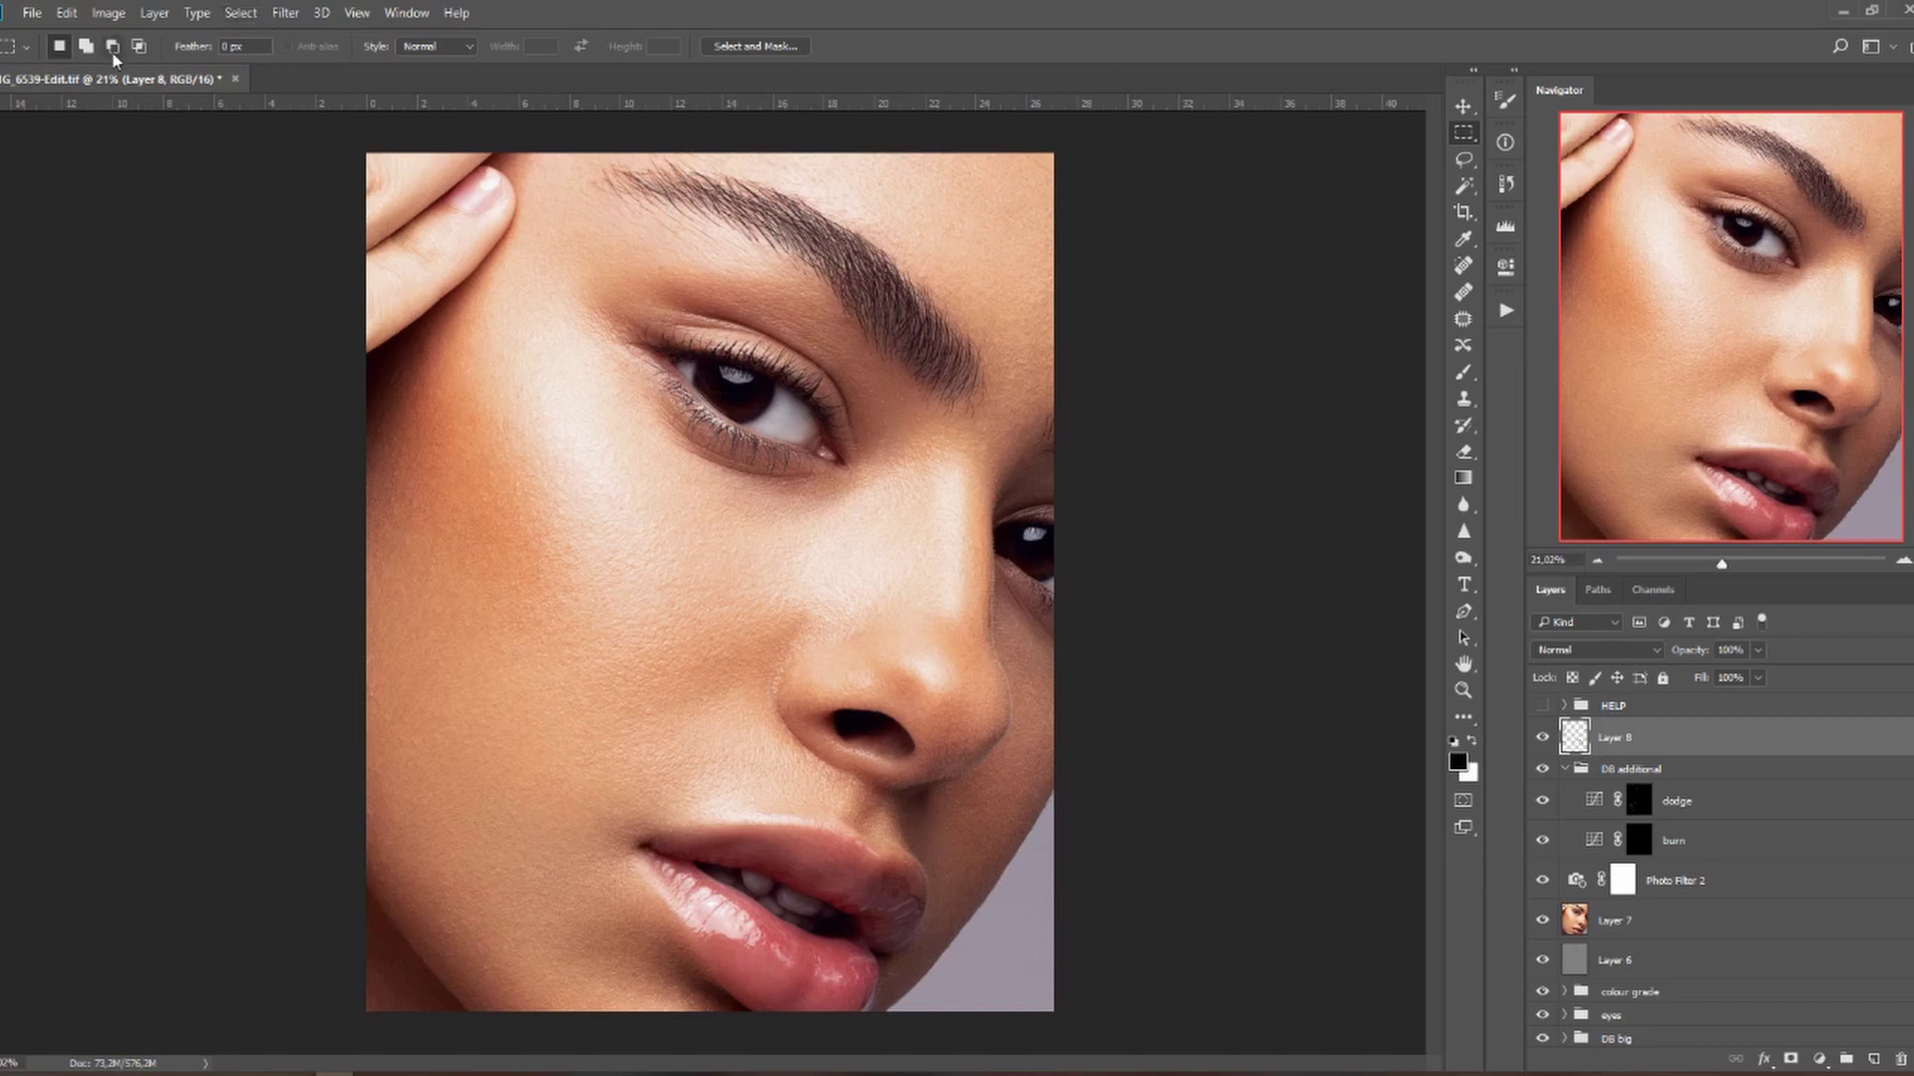
# Resize the image to 1100 px height with linked width, giving 880 × 1100 px.
pyautogui.click(107, 13)
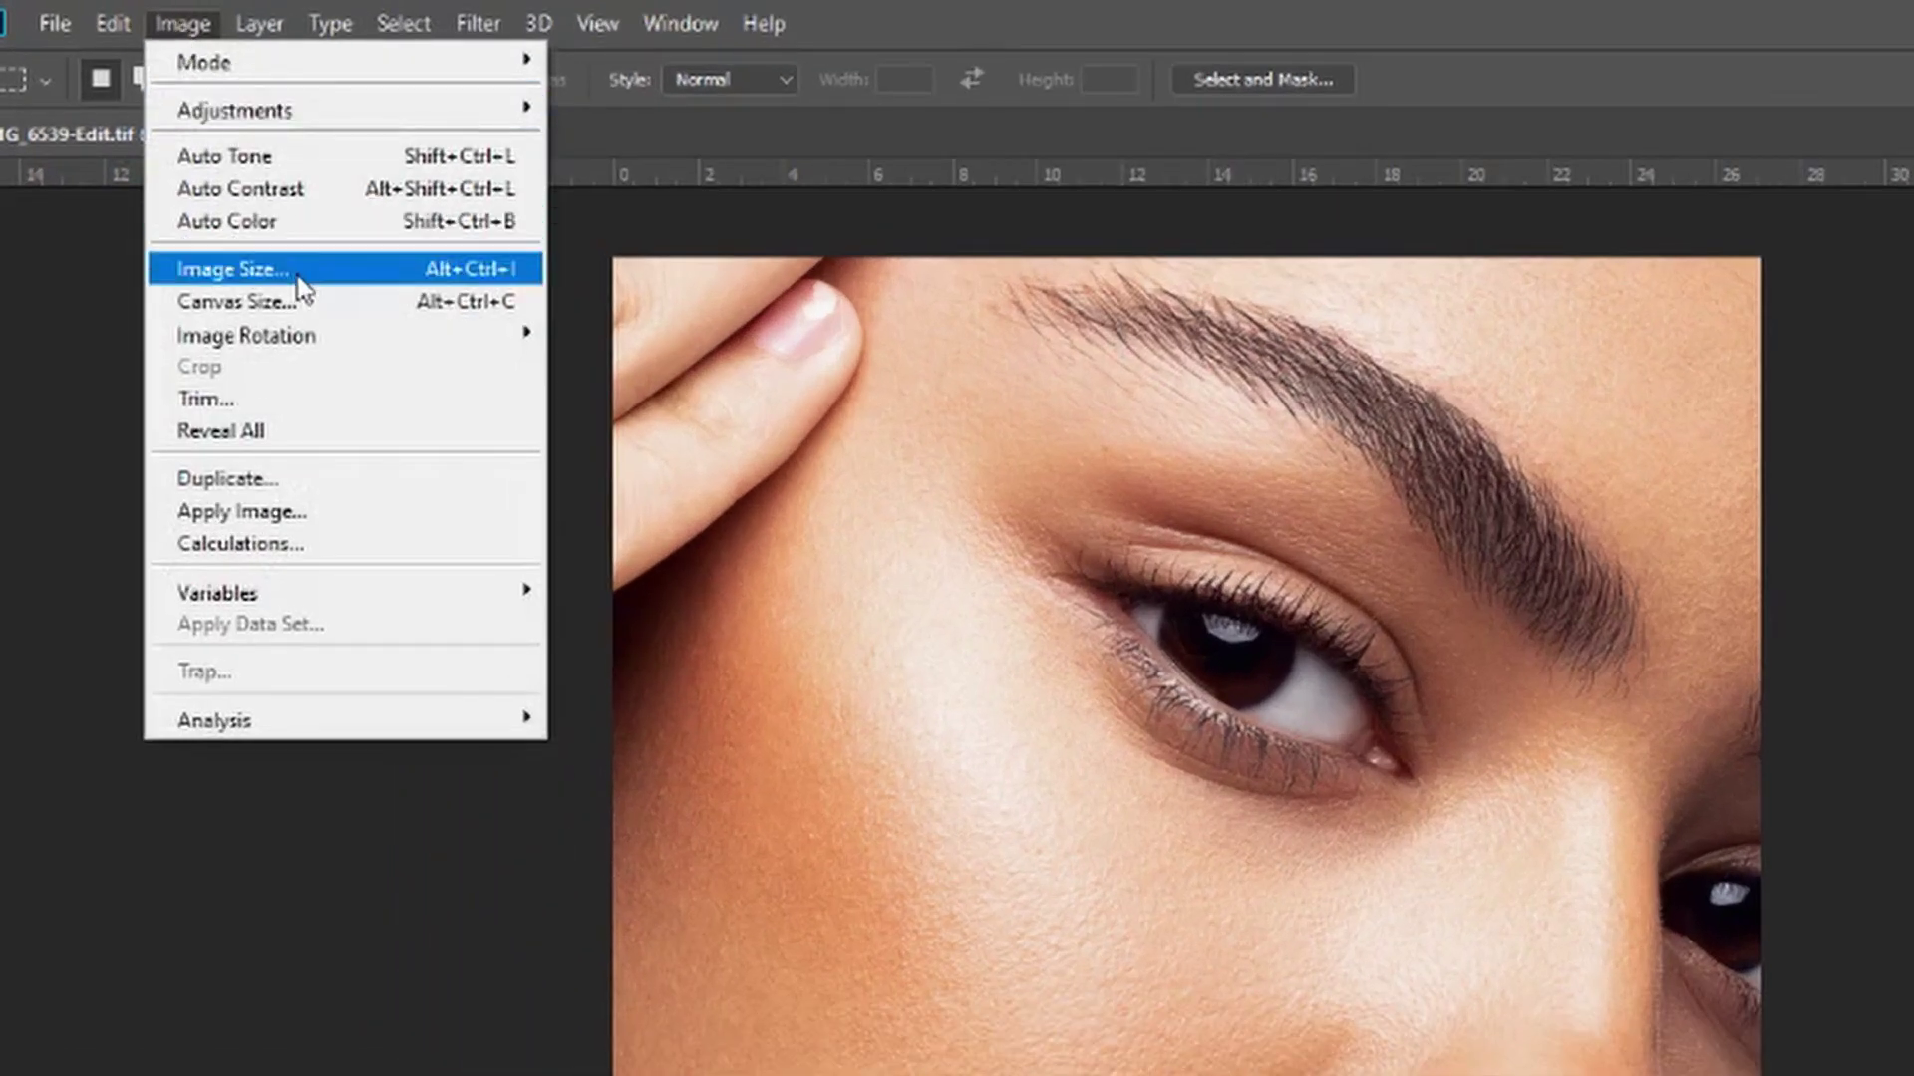
pyautogui.click(297, 275)
pyautogui.moveTo(1046, 499); pyautogui.dragTo(914, 511)
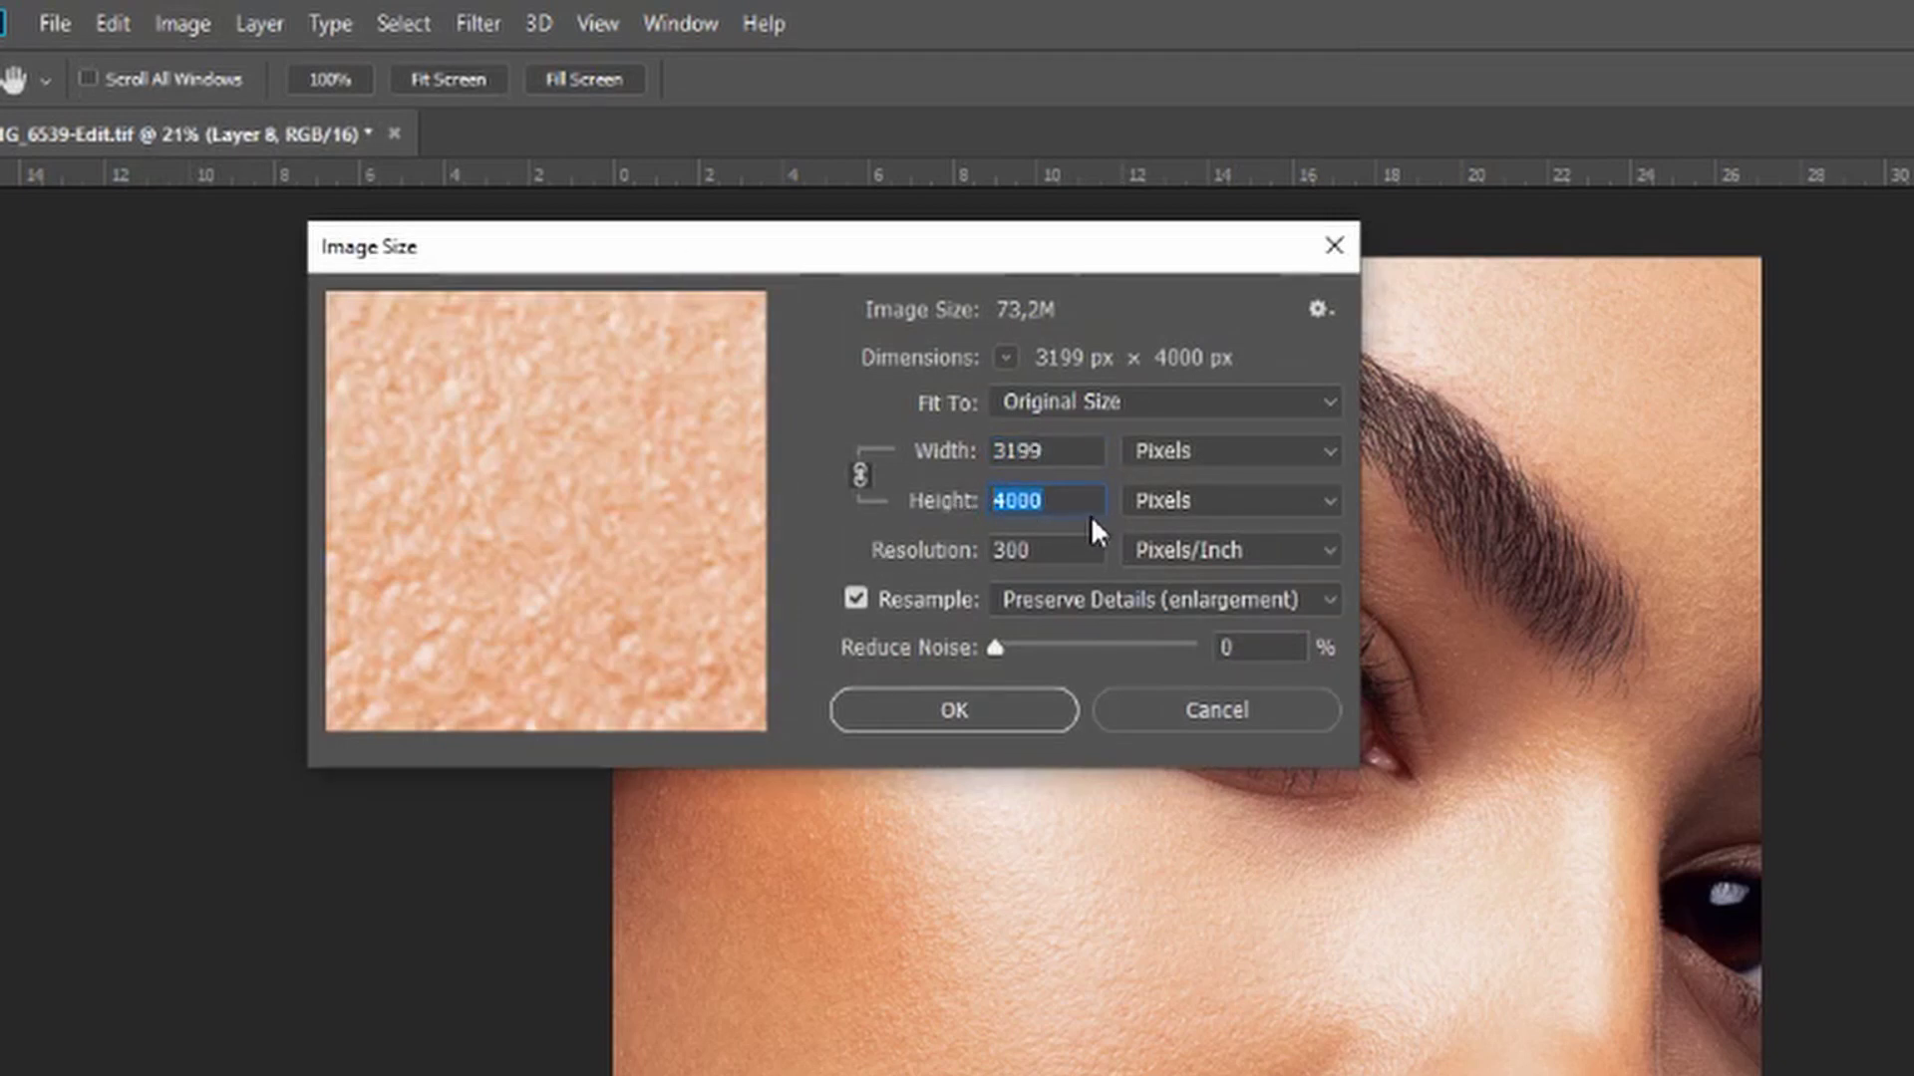
pyautogui.write('11')
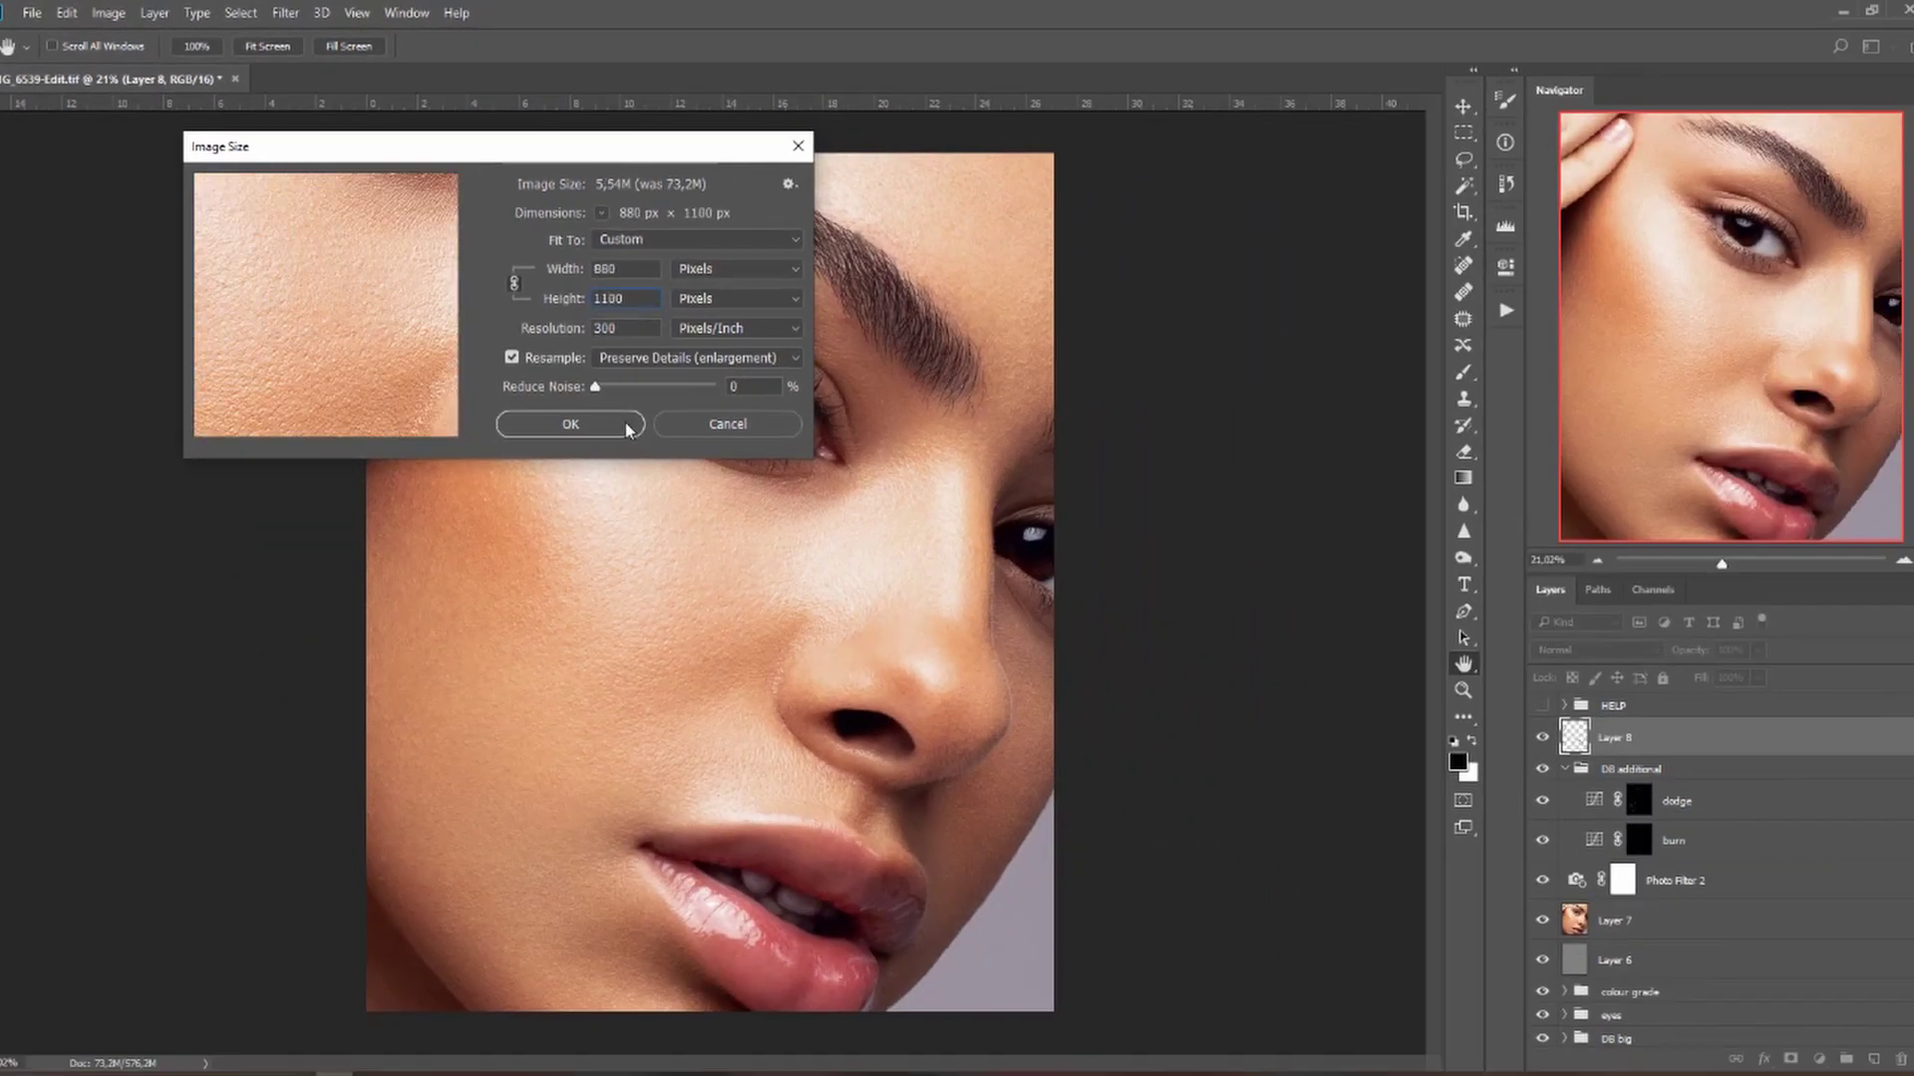
pyautogui.click(906, 675)
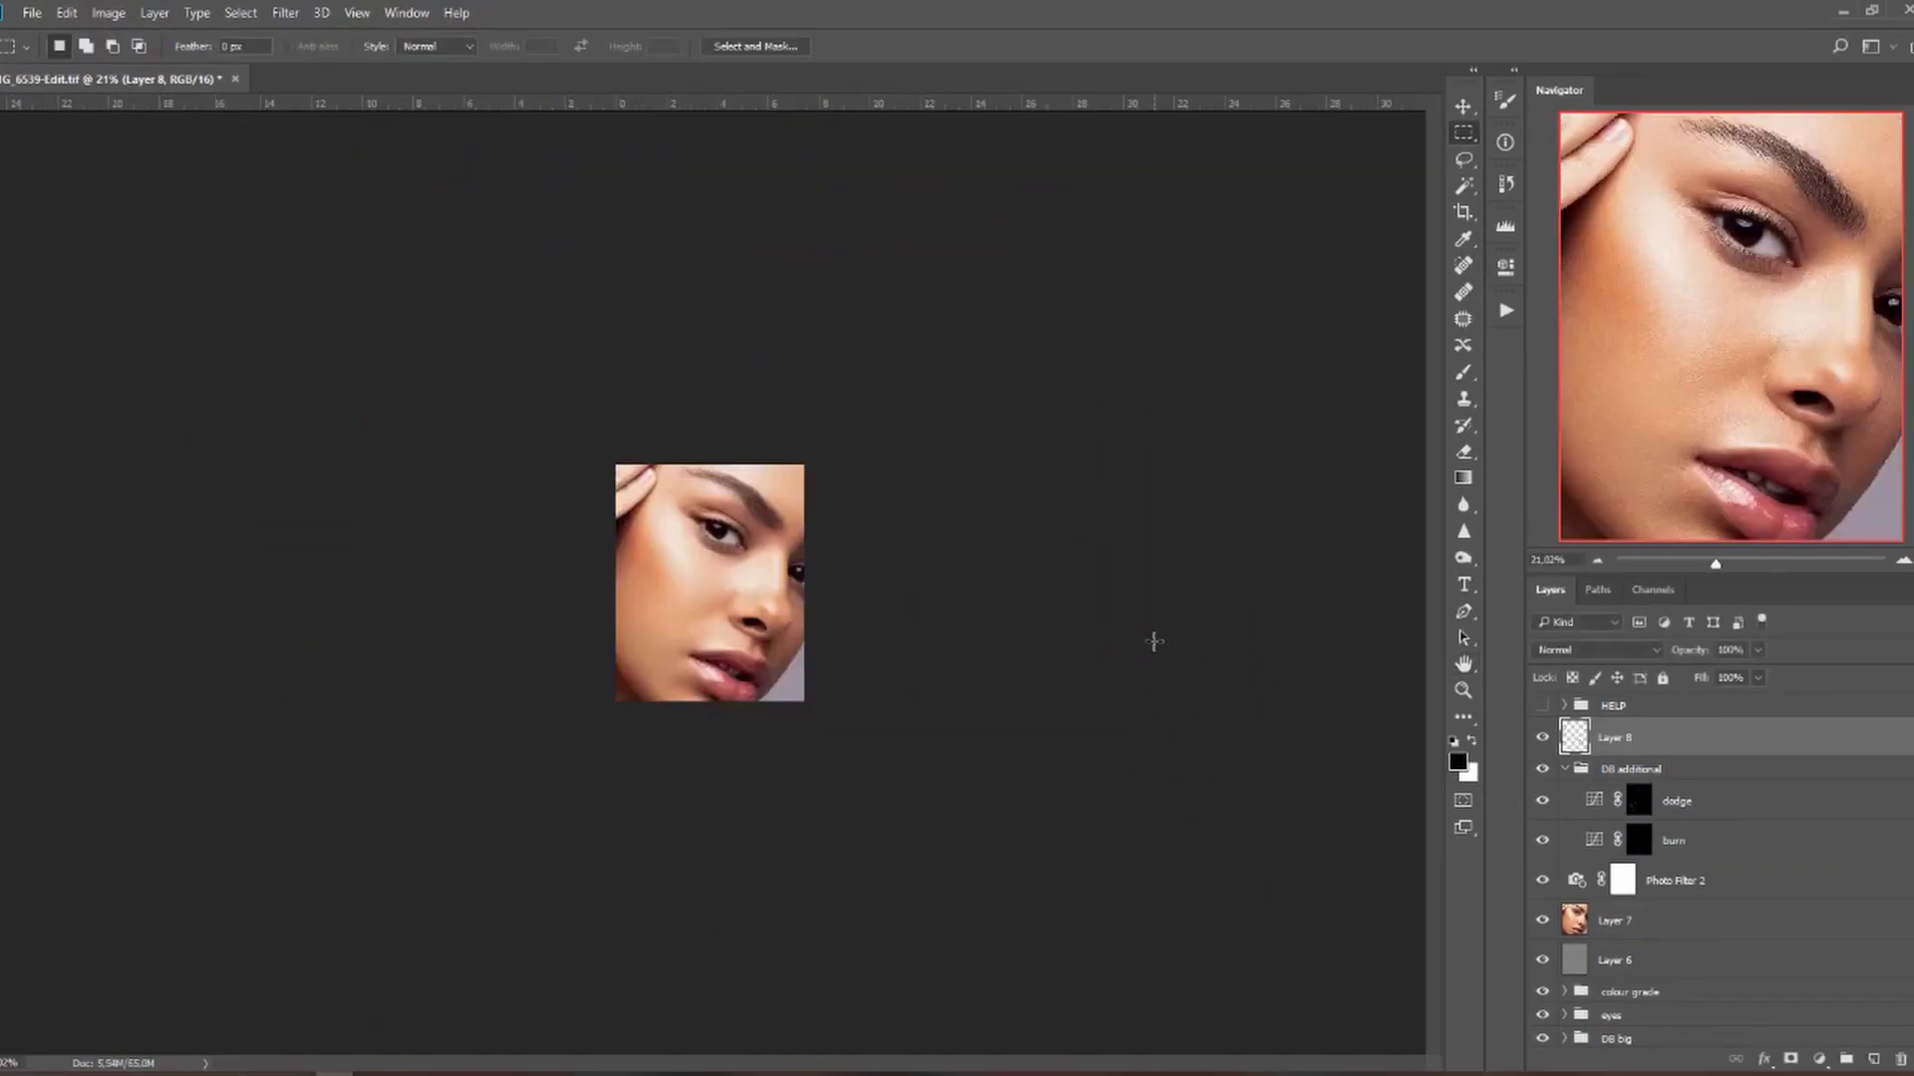
pyautogui.scroll(6, 768, 691)
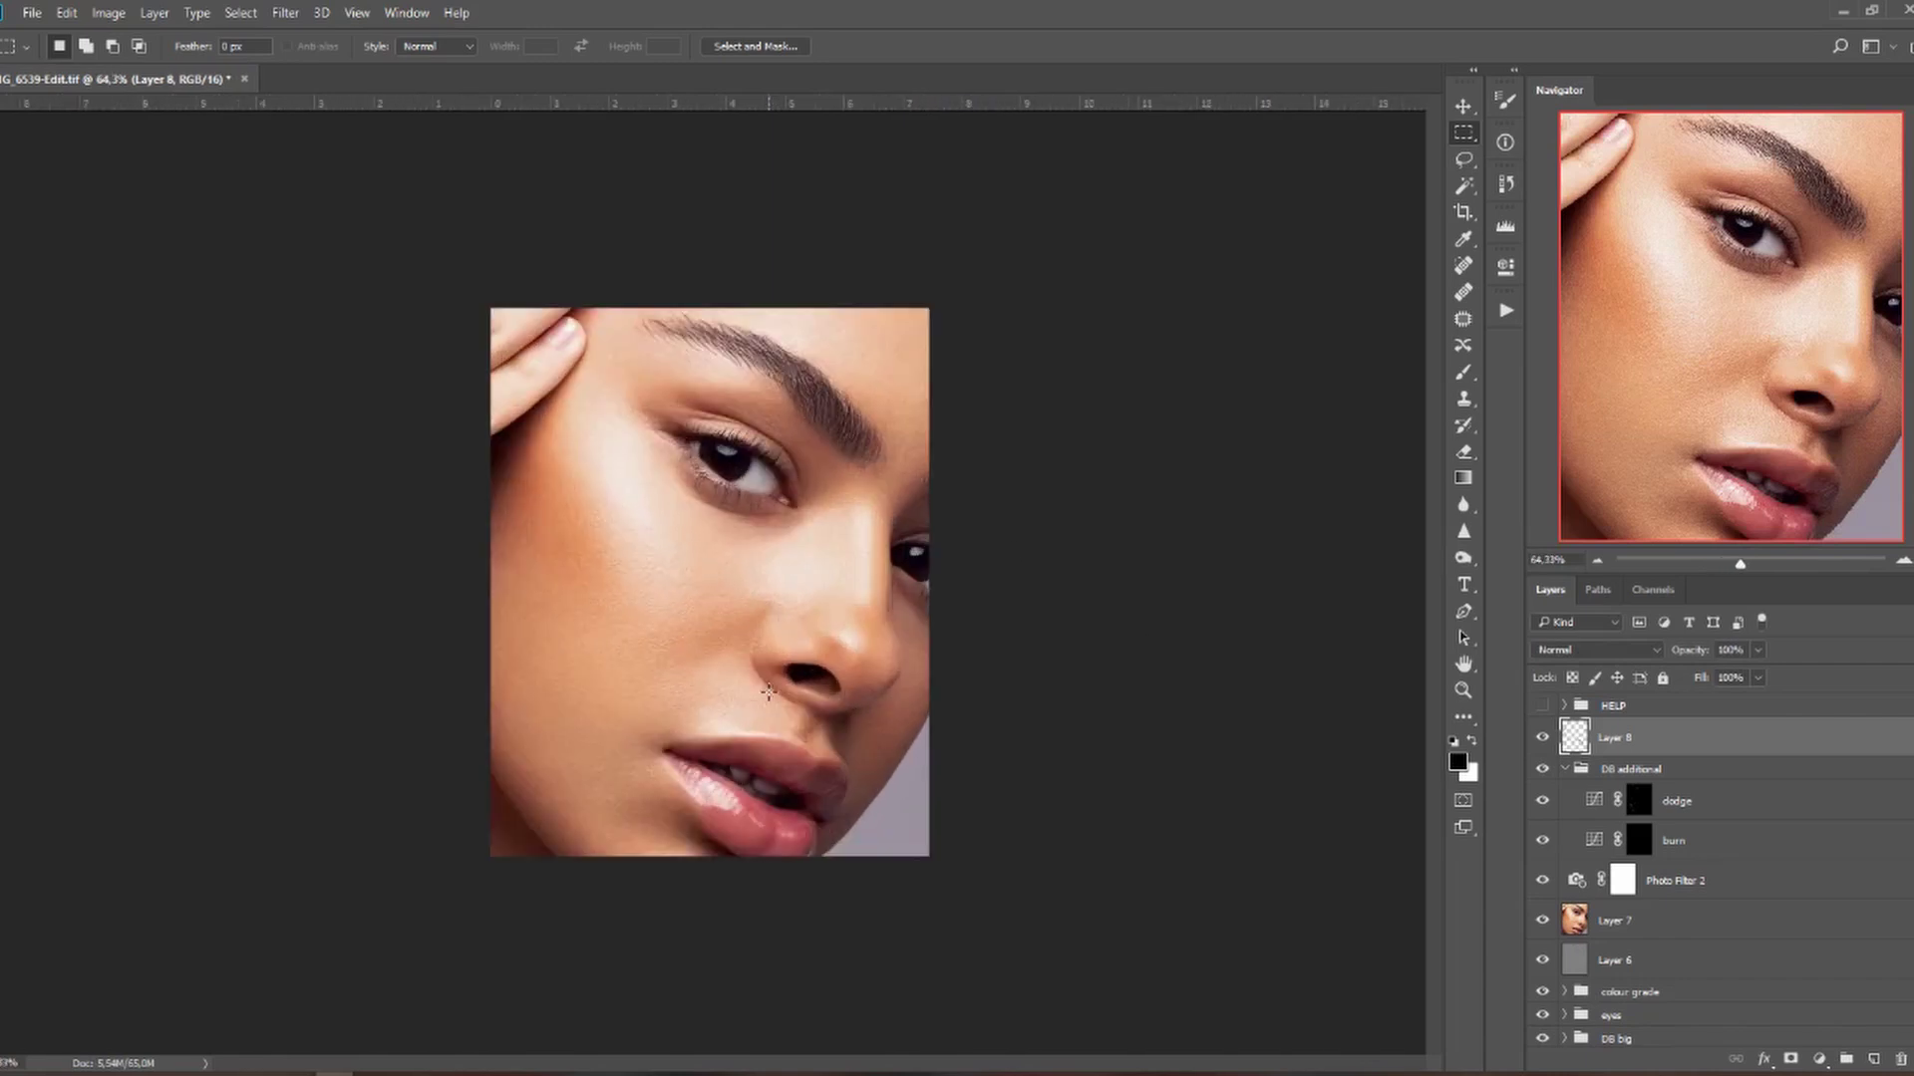
pyautogui.scroll(1, 768, 690)
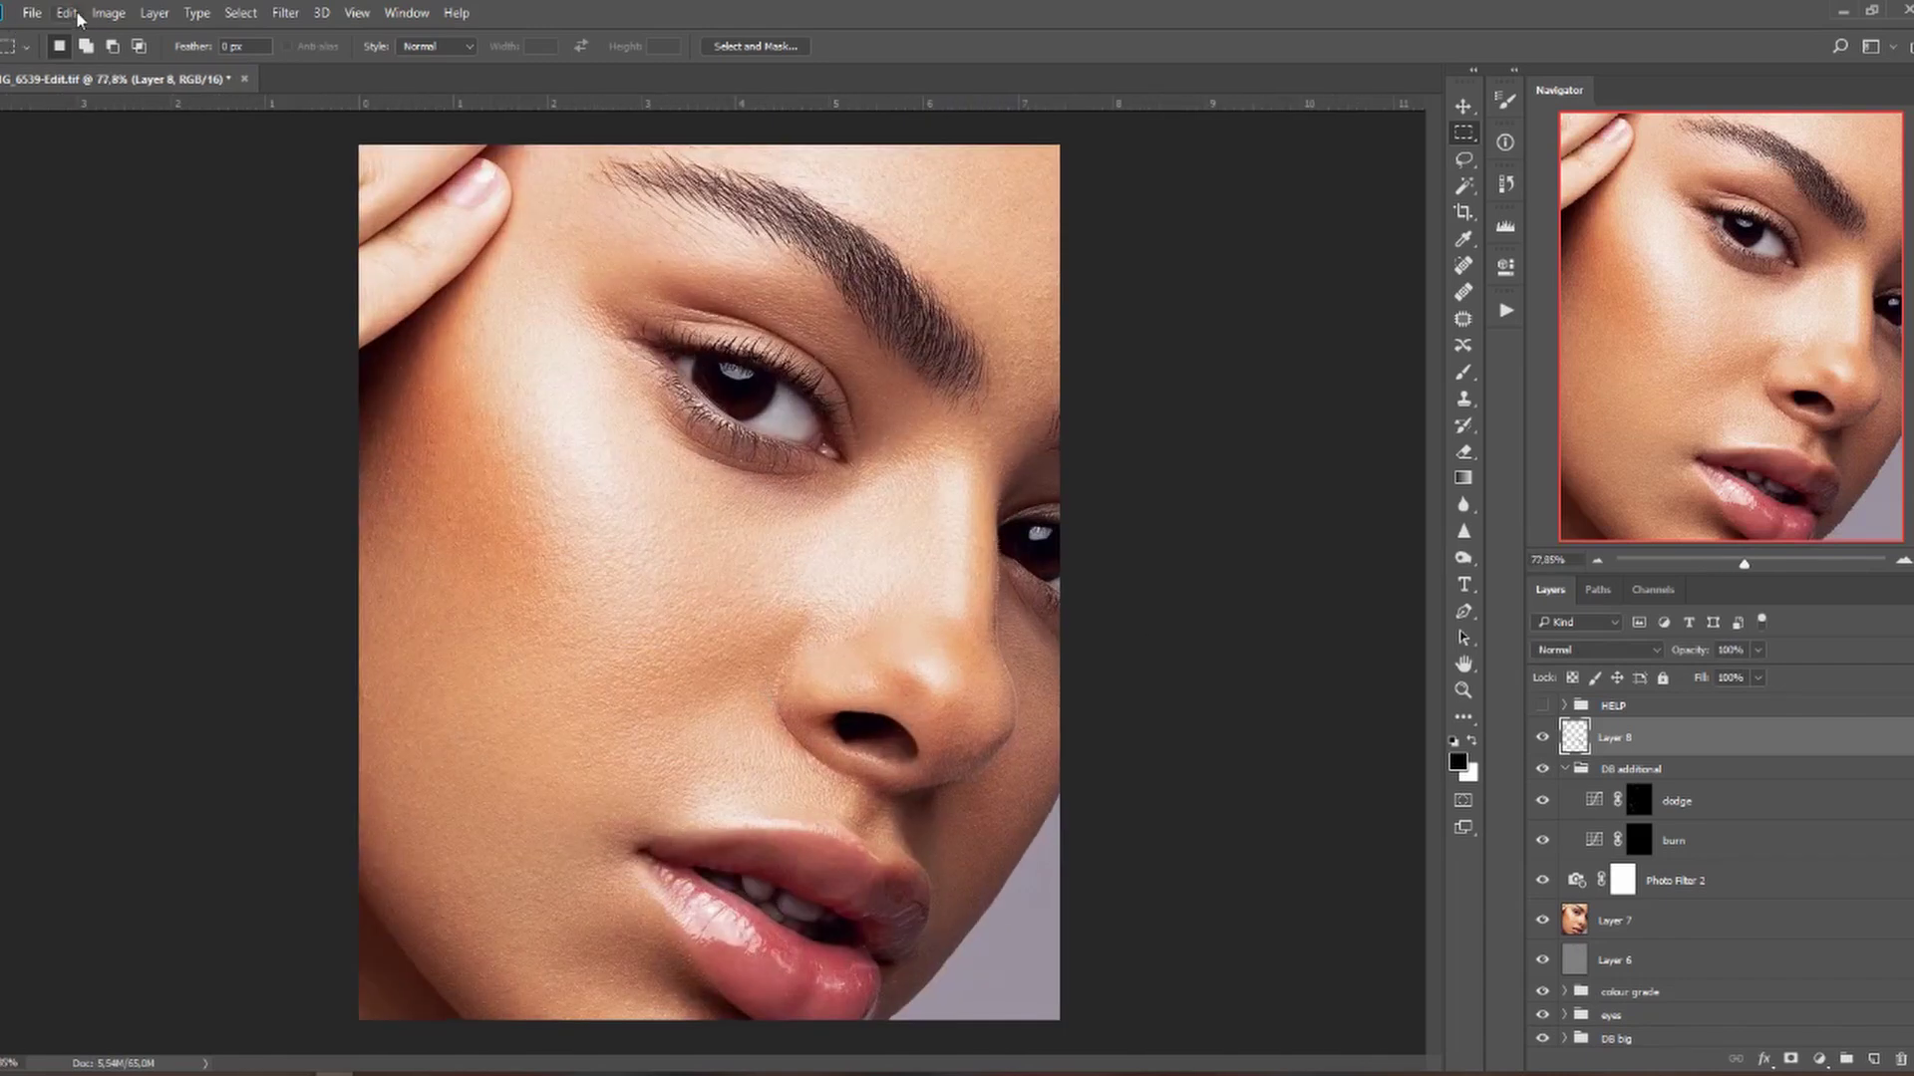
# Confirm the 880 × 1100 size in Image Size, then add a new empty Layer 9.
pyautogui.click(108, 14)
pyautogui.click(139, 161)
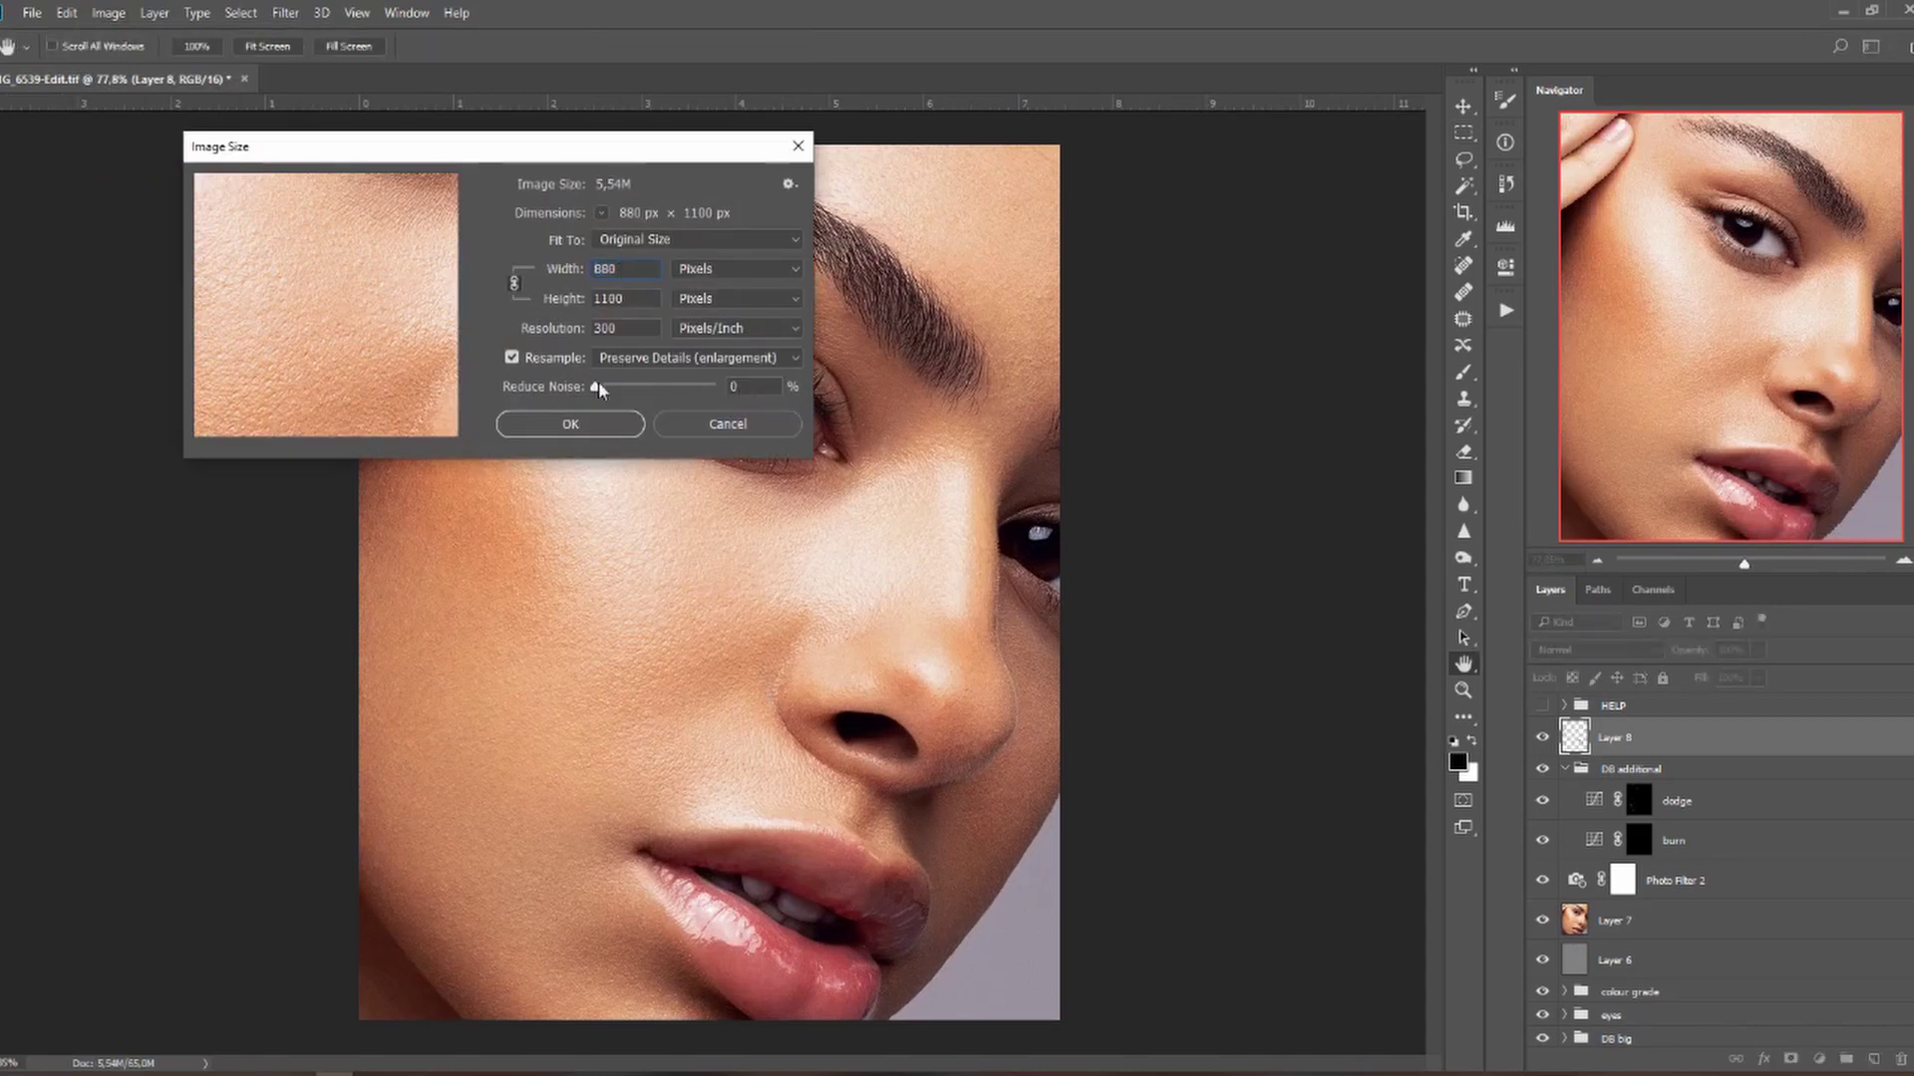
pyautogui.click(598, 431)
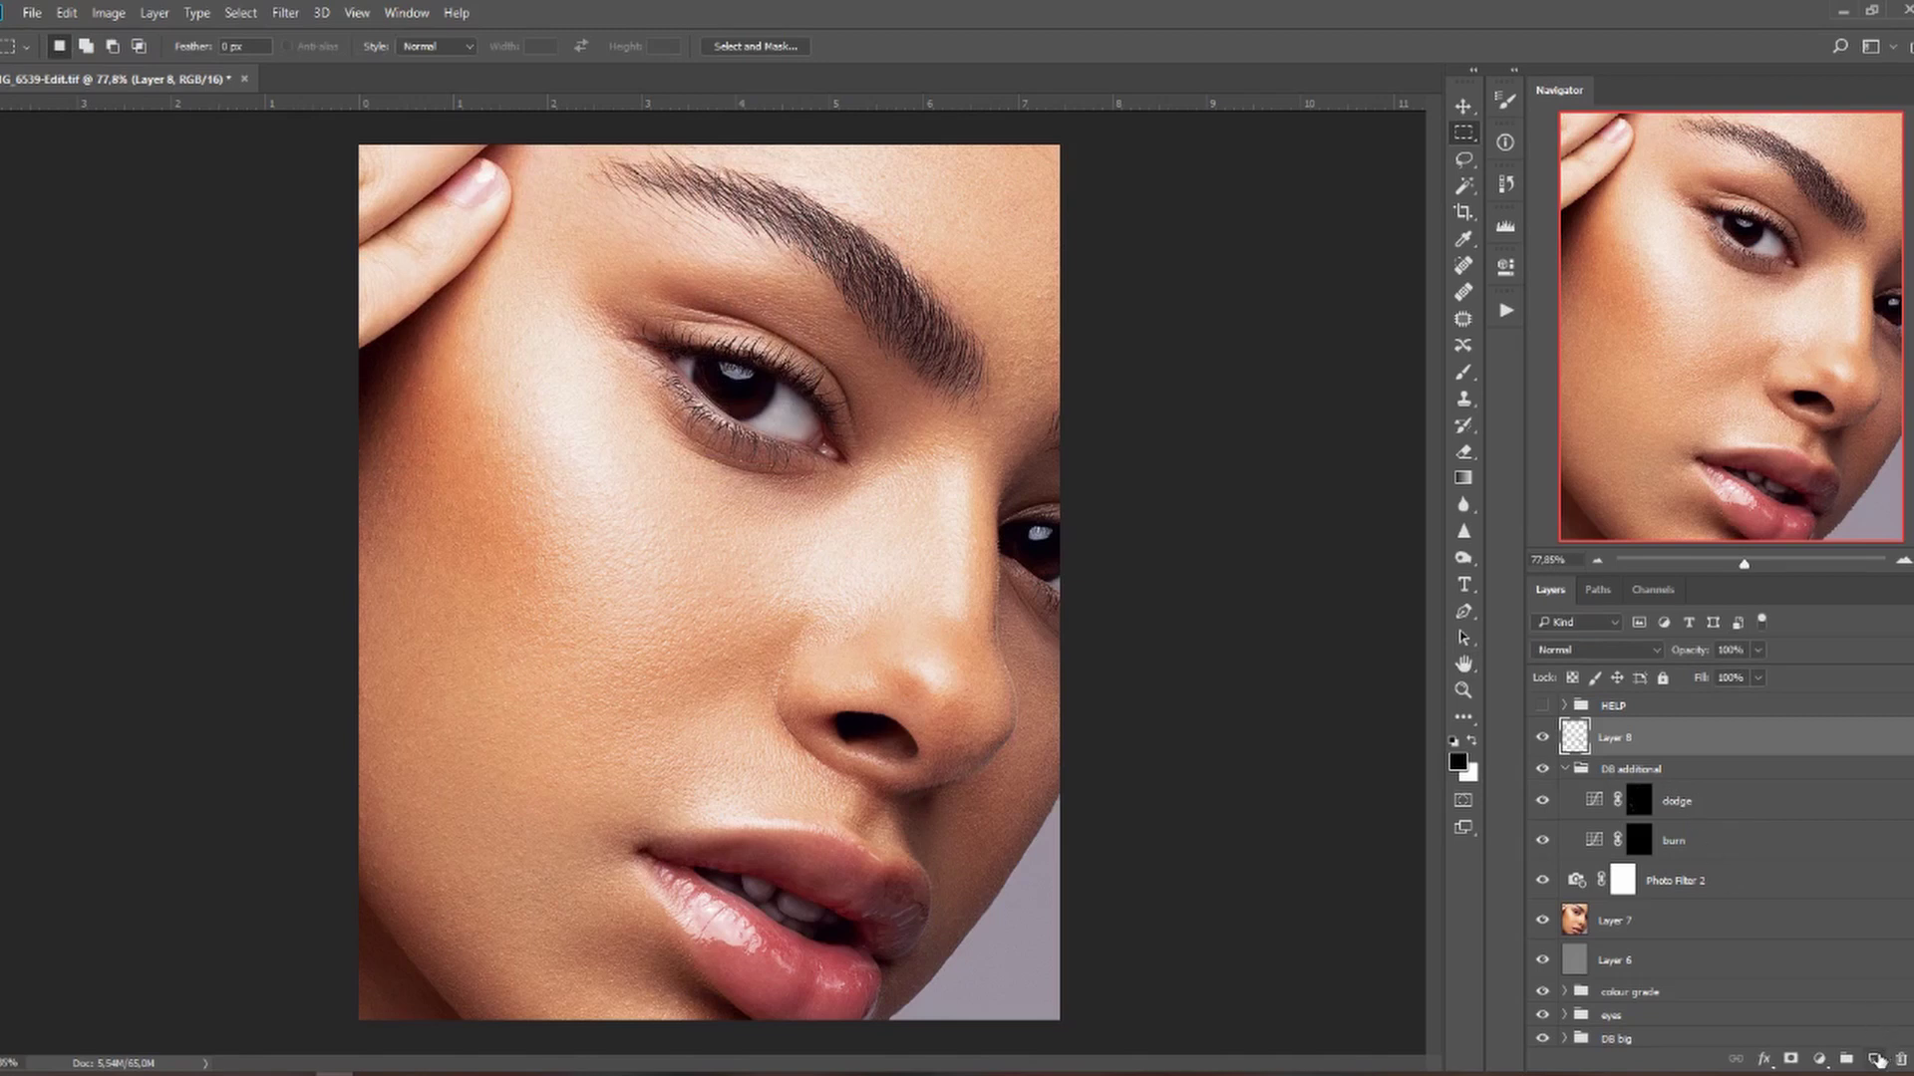
pyautogui.click(1876, 1058)
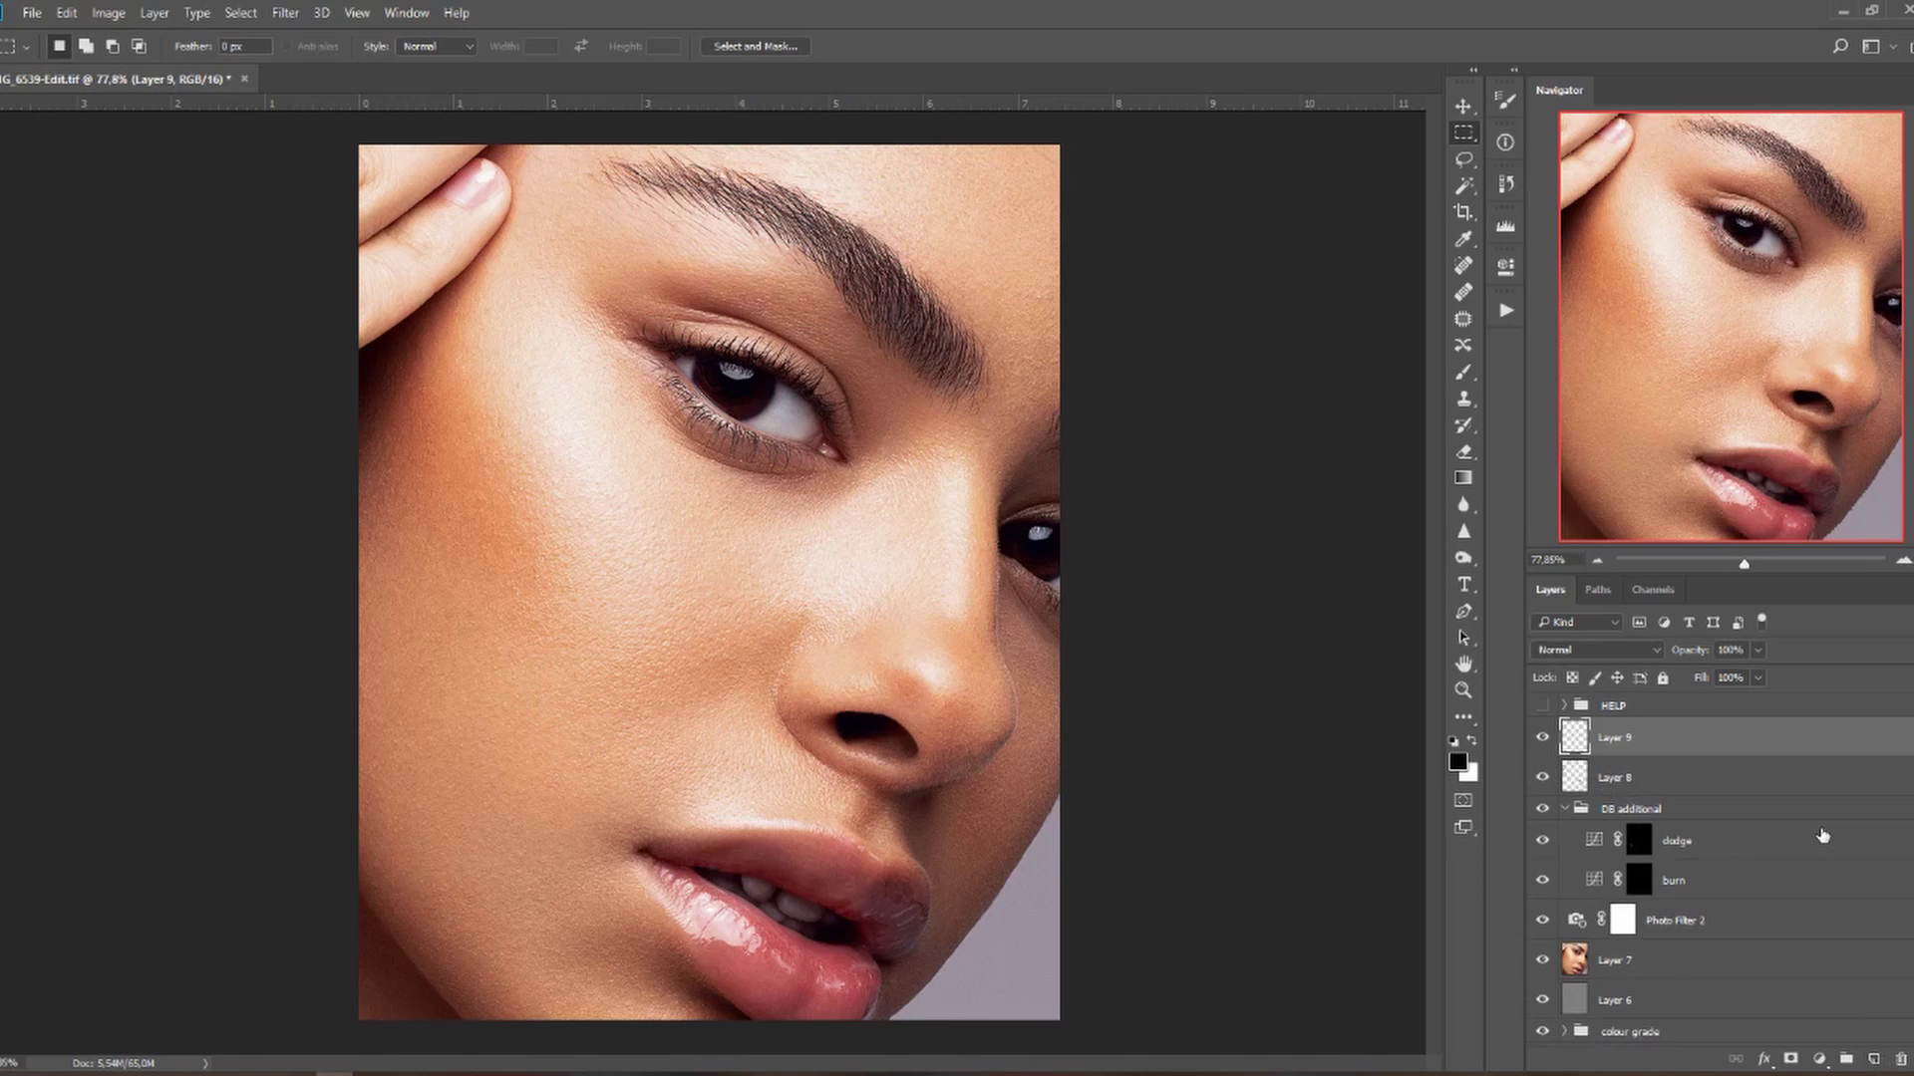
# Stamp all visible retouching into Layer 9 with Ctrl+Alt+Shift+E.
pyautogui.hotkey('ctrl', 'shift', 'alt', 'e')
pyautogui.scroll(-3, 1704, 877)
pyautogui.scroll(3, 1685, 887)
pyautogui.scroll(-10, 1765, 774)
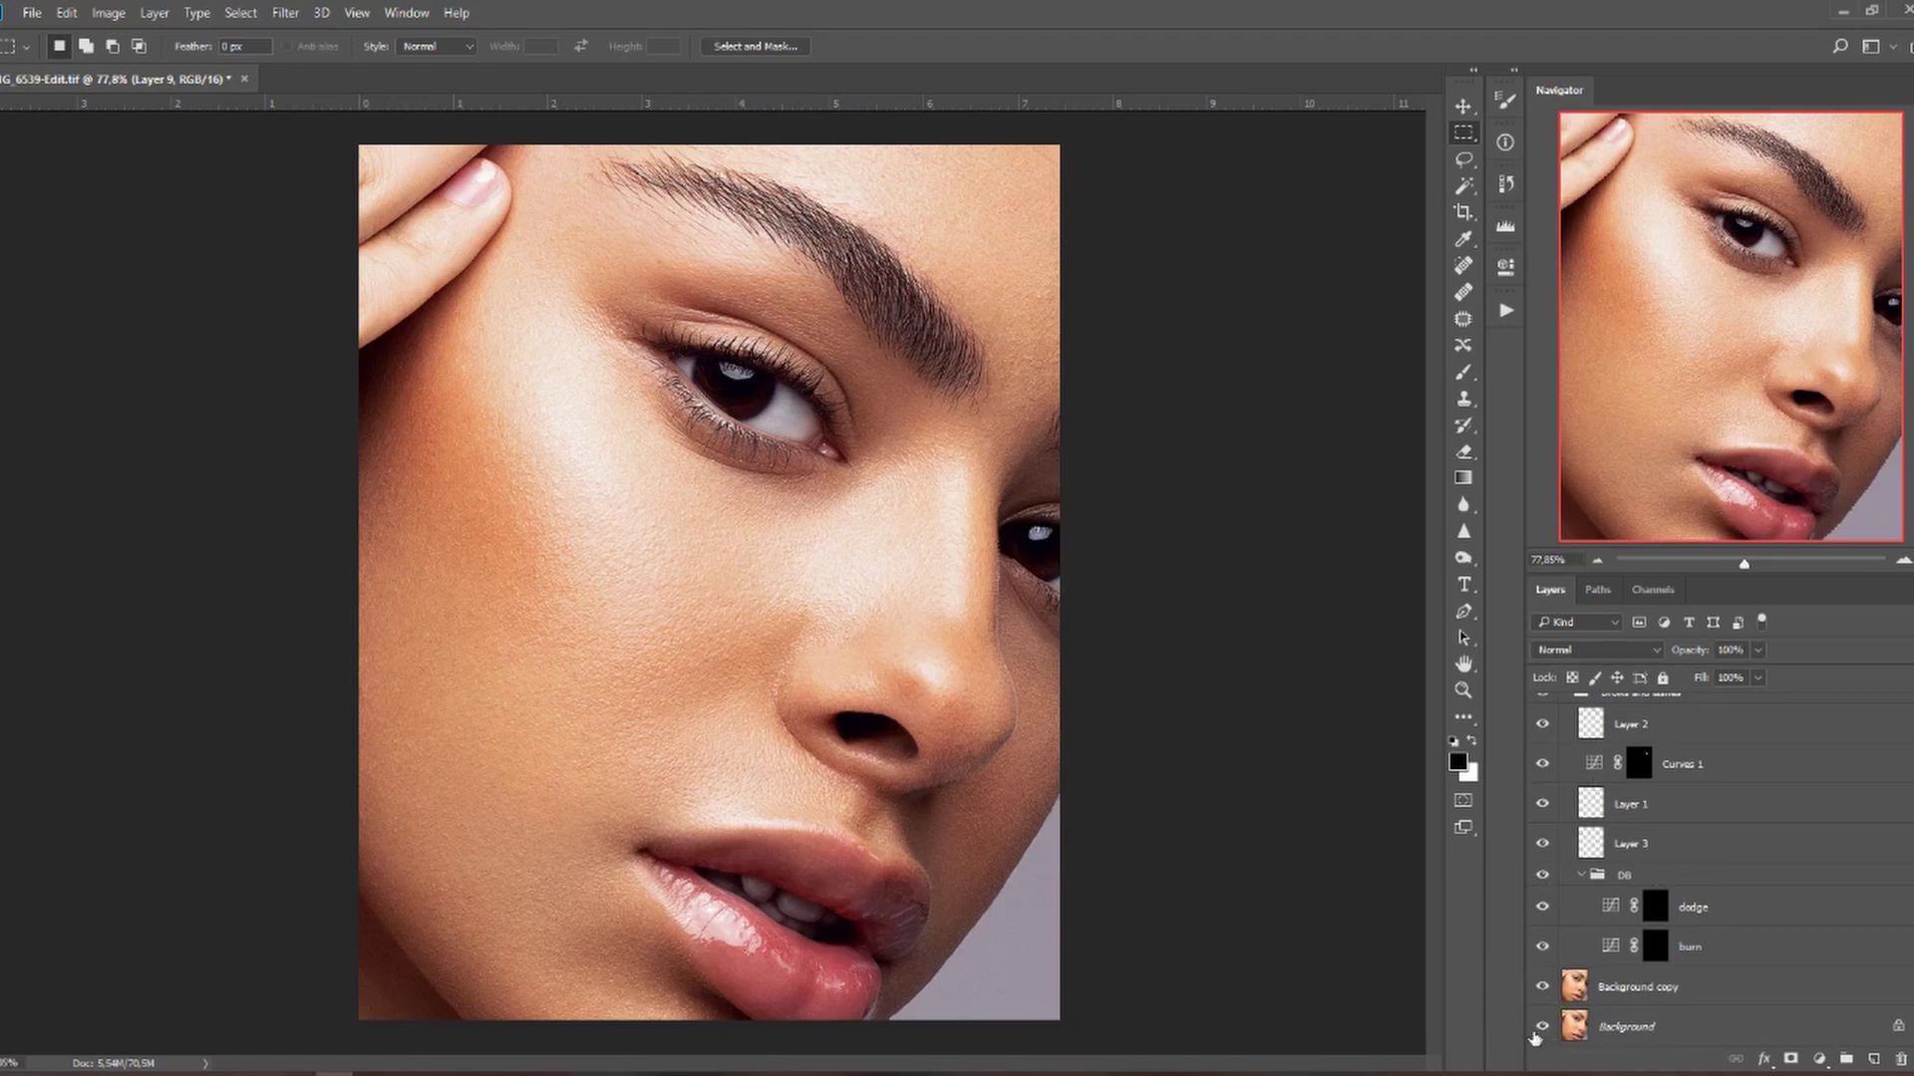
# Hide Background copy and stamp the unretouched view into a new Layer 10.
pyautogui.click(1542, 987)
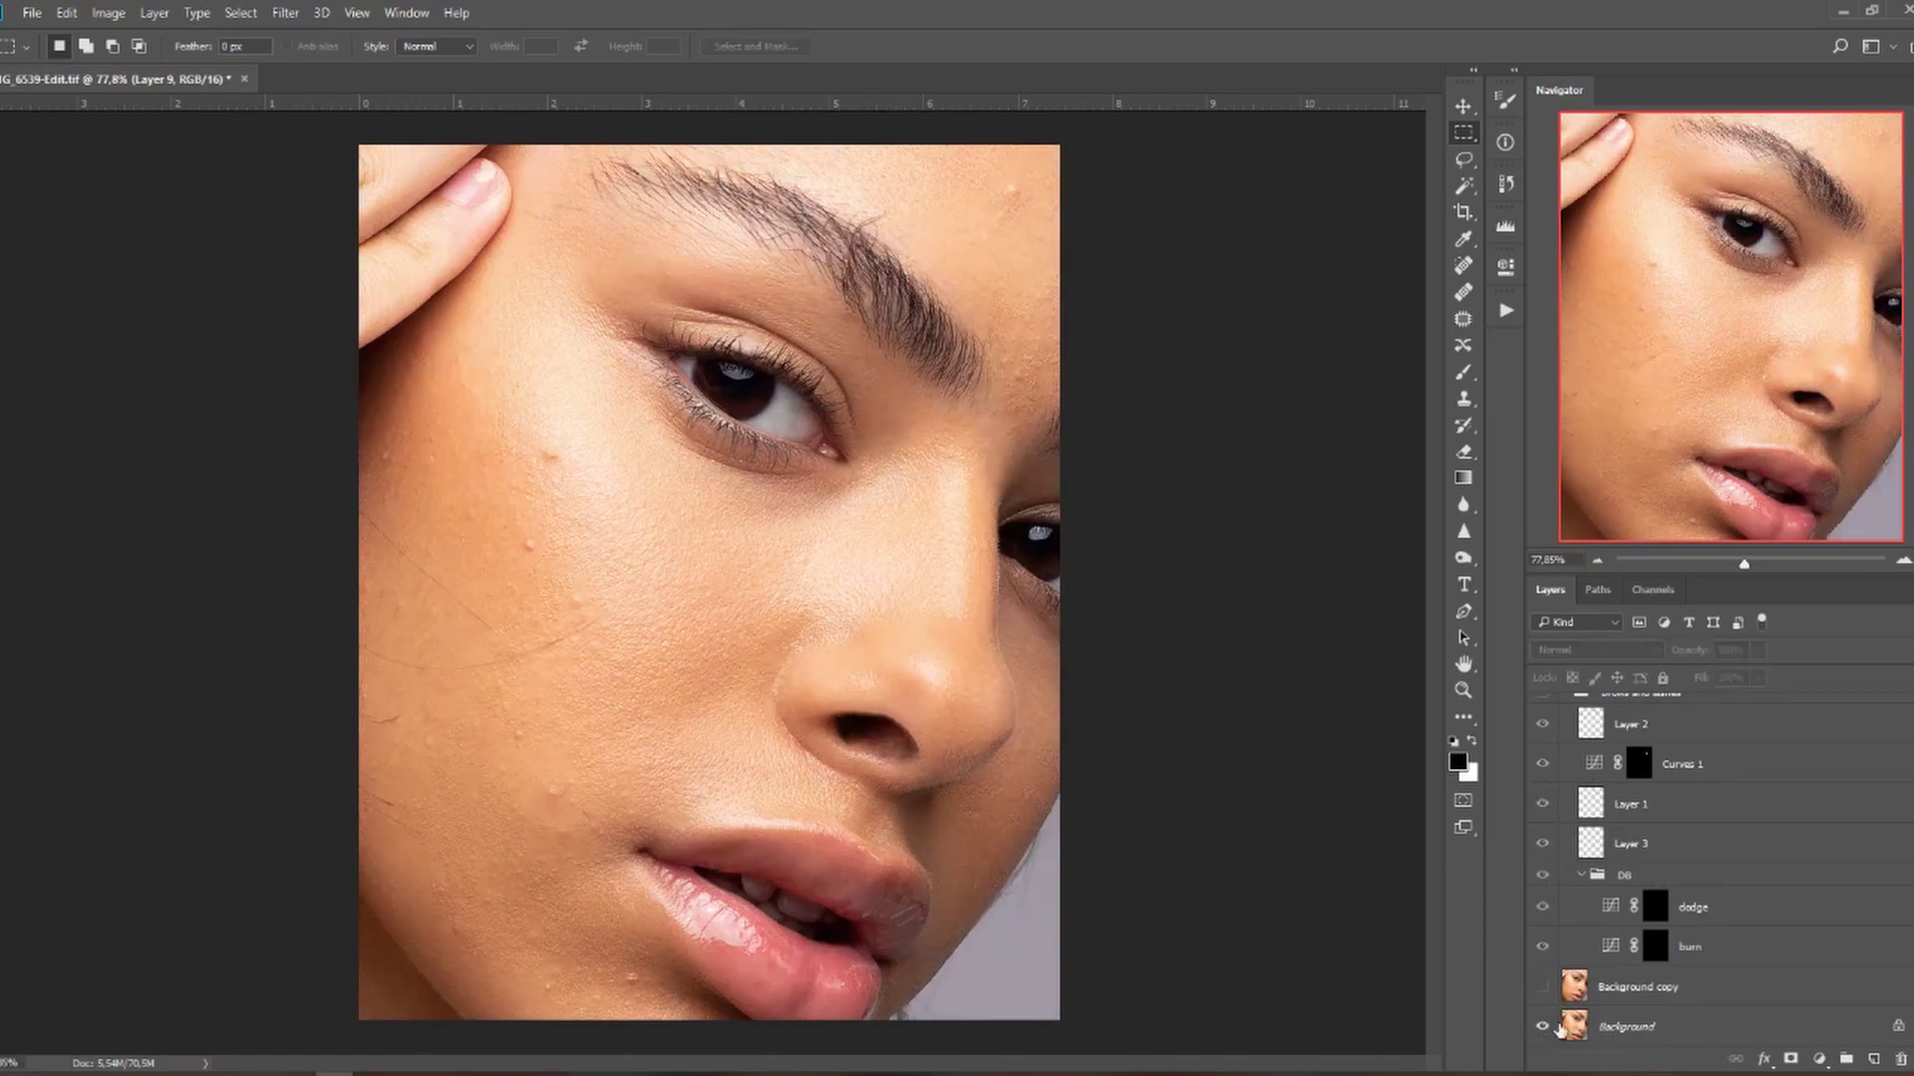
pyautogui.scroll(5, 1865, 822)
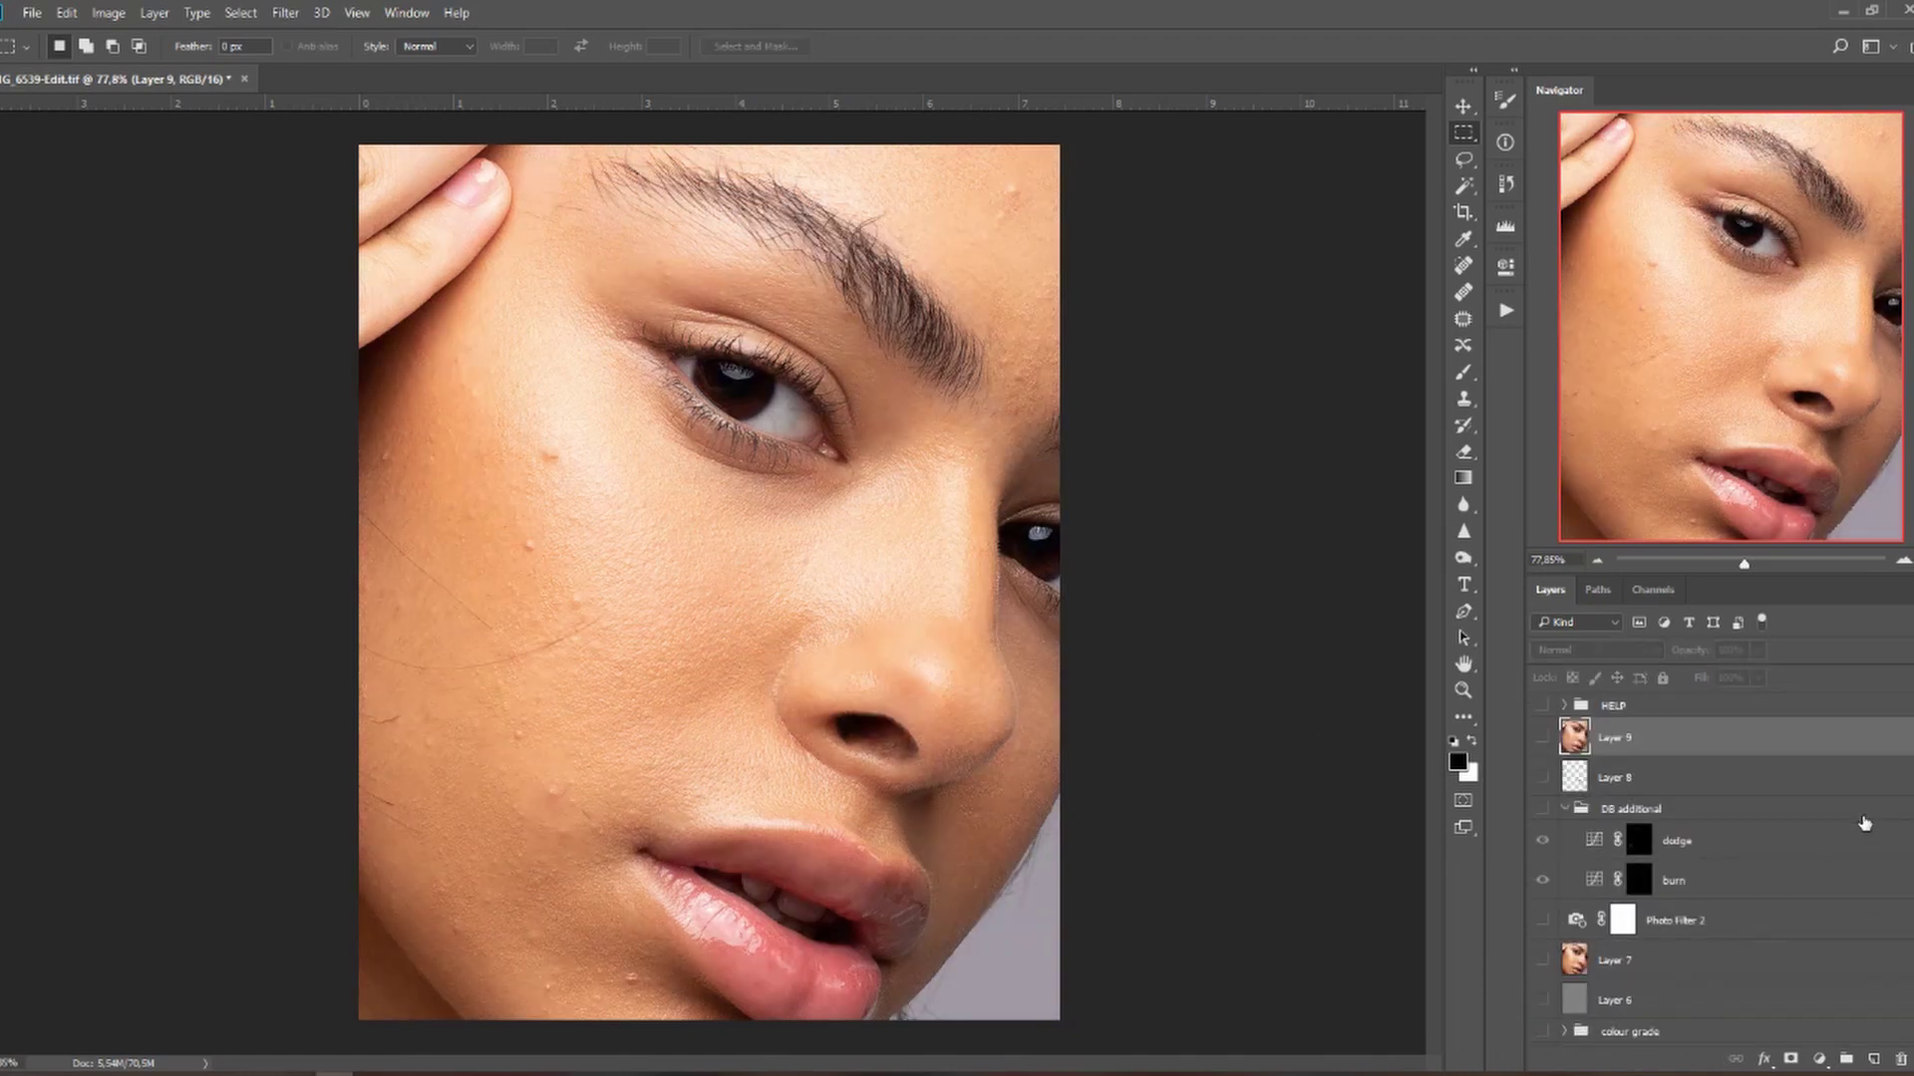
pyautogui.click(1874, 1059)
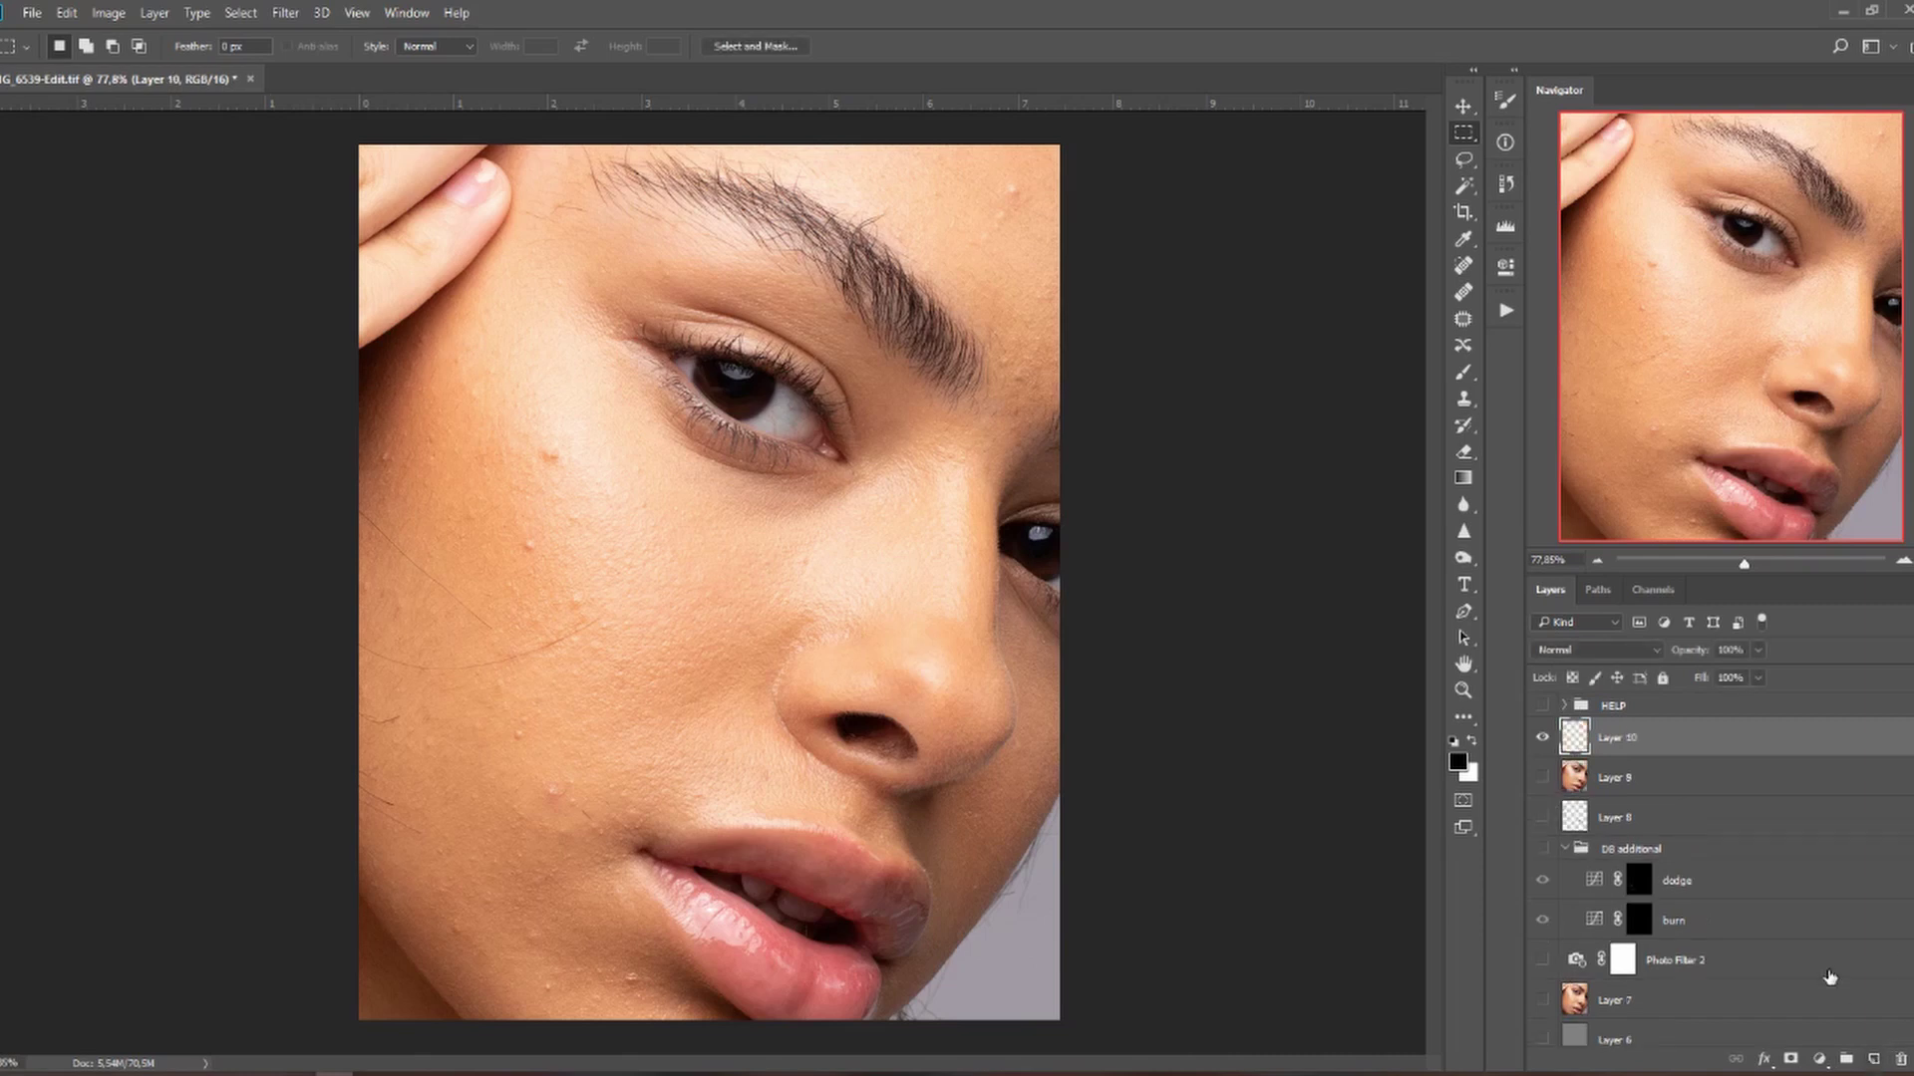
pyautogui.hotkey('ctrl', 'alt', 'shift', 'e')
# Toggle Layer 10 to compare before and after, leaving it visible.
pyautogui.click(1541, 746)
pyautogui.click(1540, 745)
pyautogui.click(1541, 745)
pyautogui.click(1540, 745)
pyautogui.click(38, 16)
# Create a blank white 880 × 1100 px, 300 ppi document, then return to the portrait.
pyautogui.click(42, 33)
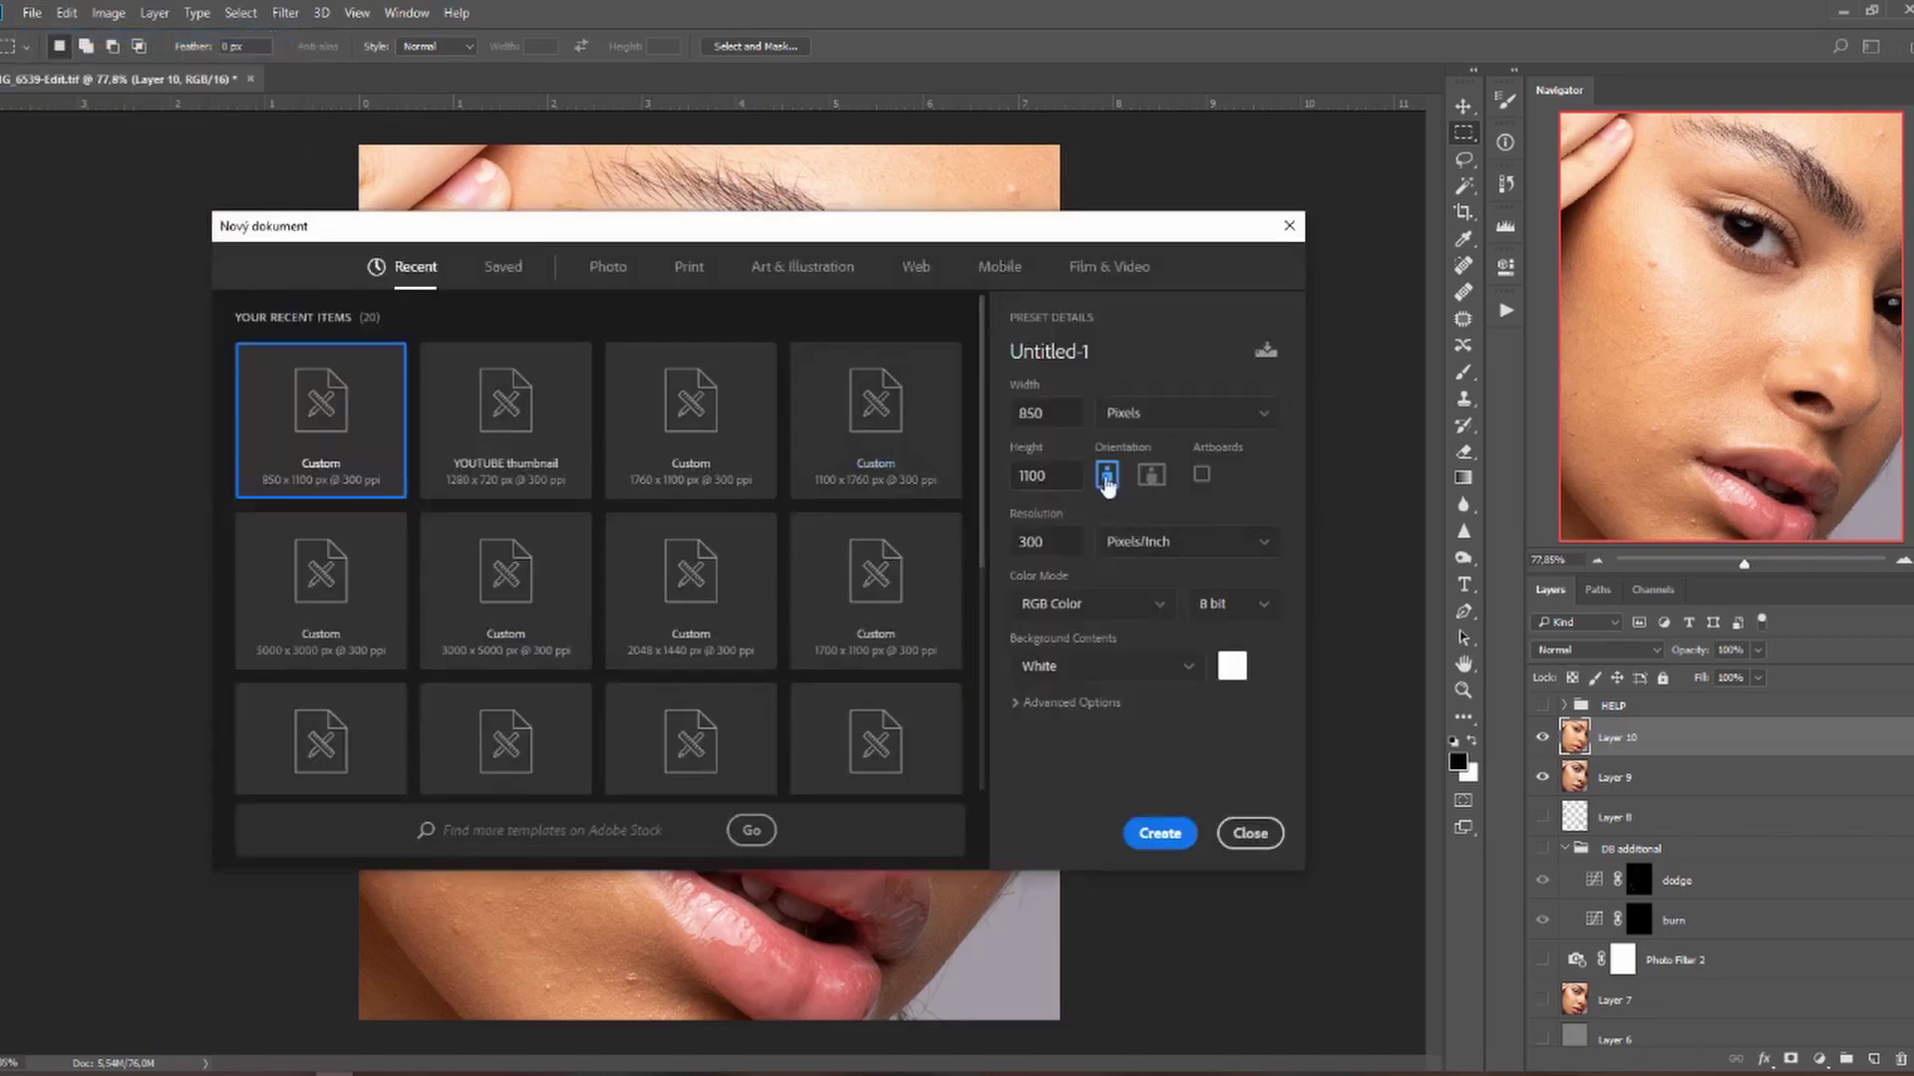
pyautogui.click(1065, 416)
pyautogui.write('880')
pyautogui.click(1131, 501)
pyautogui.click(1164, 838)
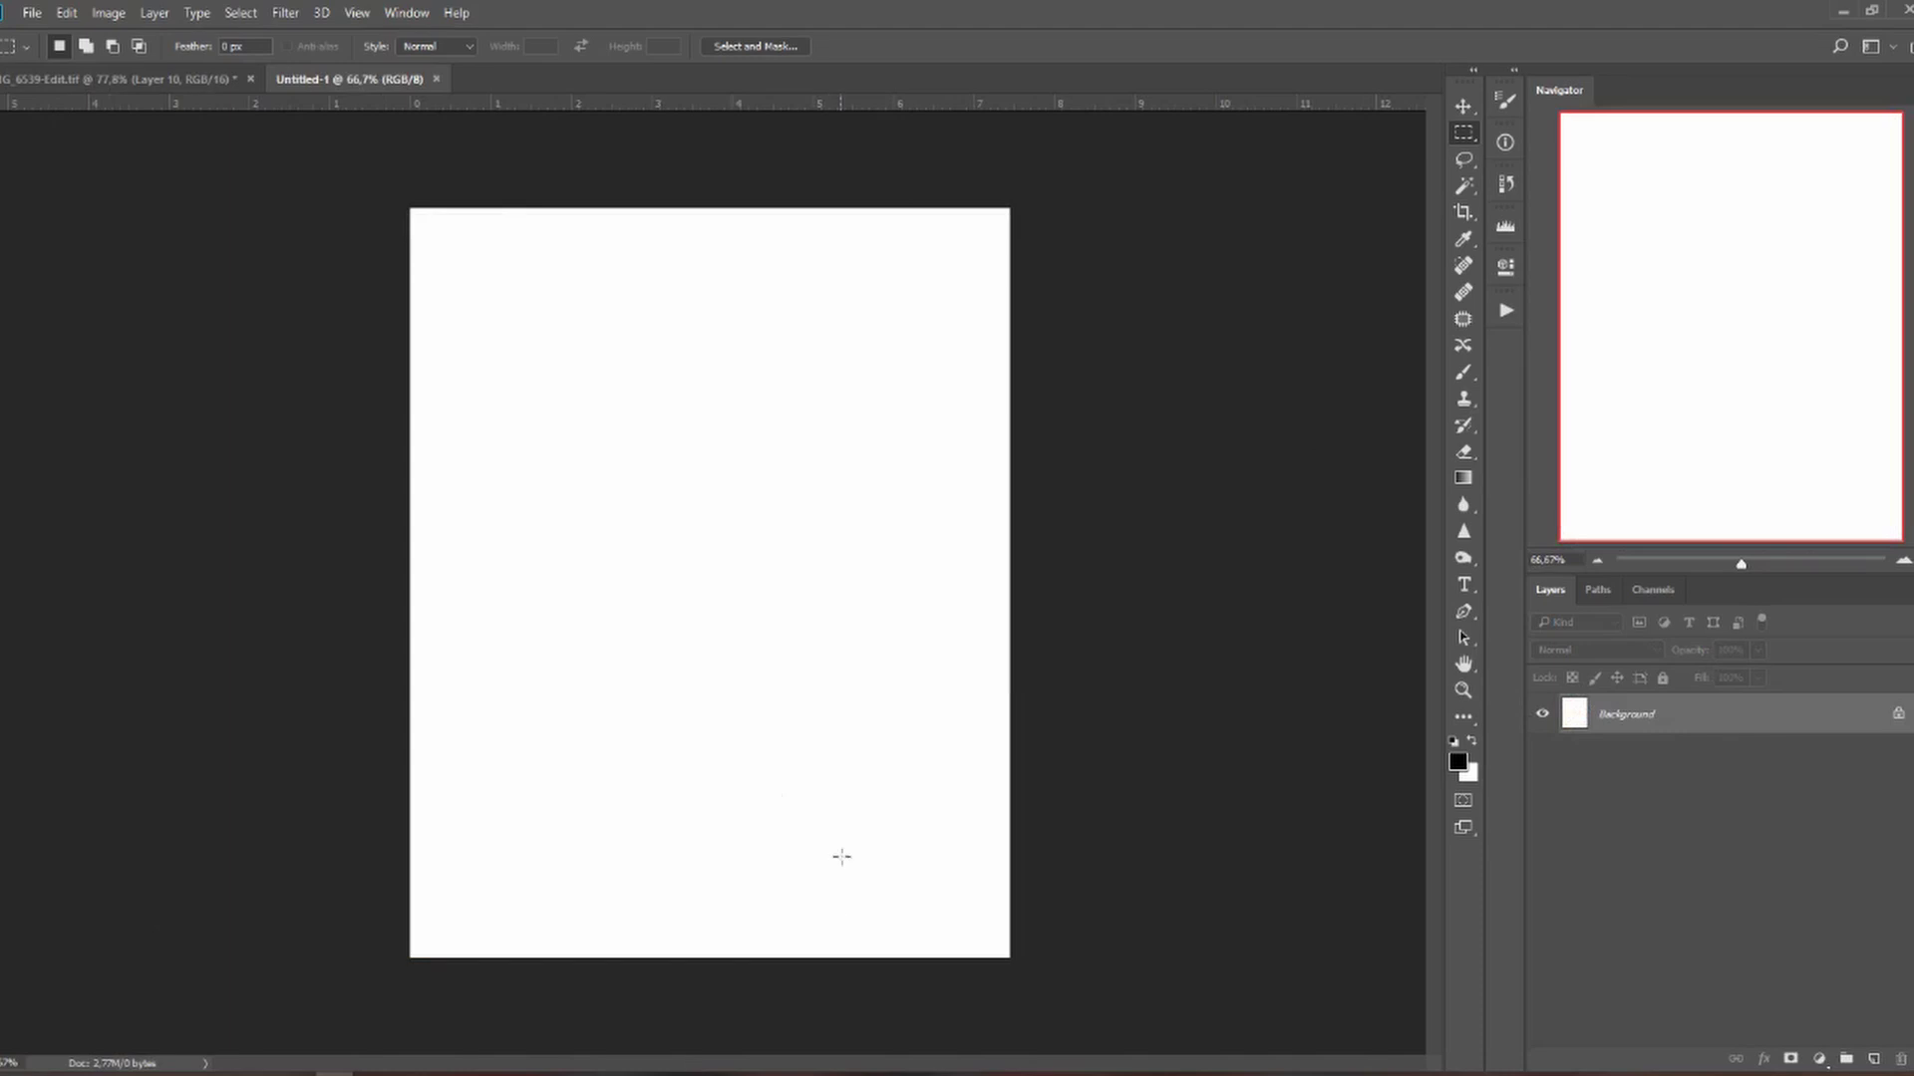
pyautogui.scroll(1, 474, 715)
pyautogui.click(184, 88)
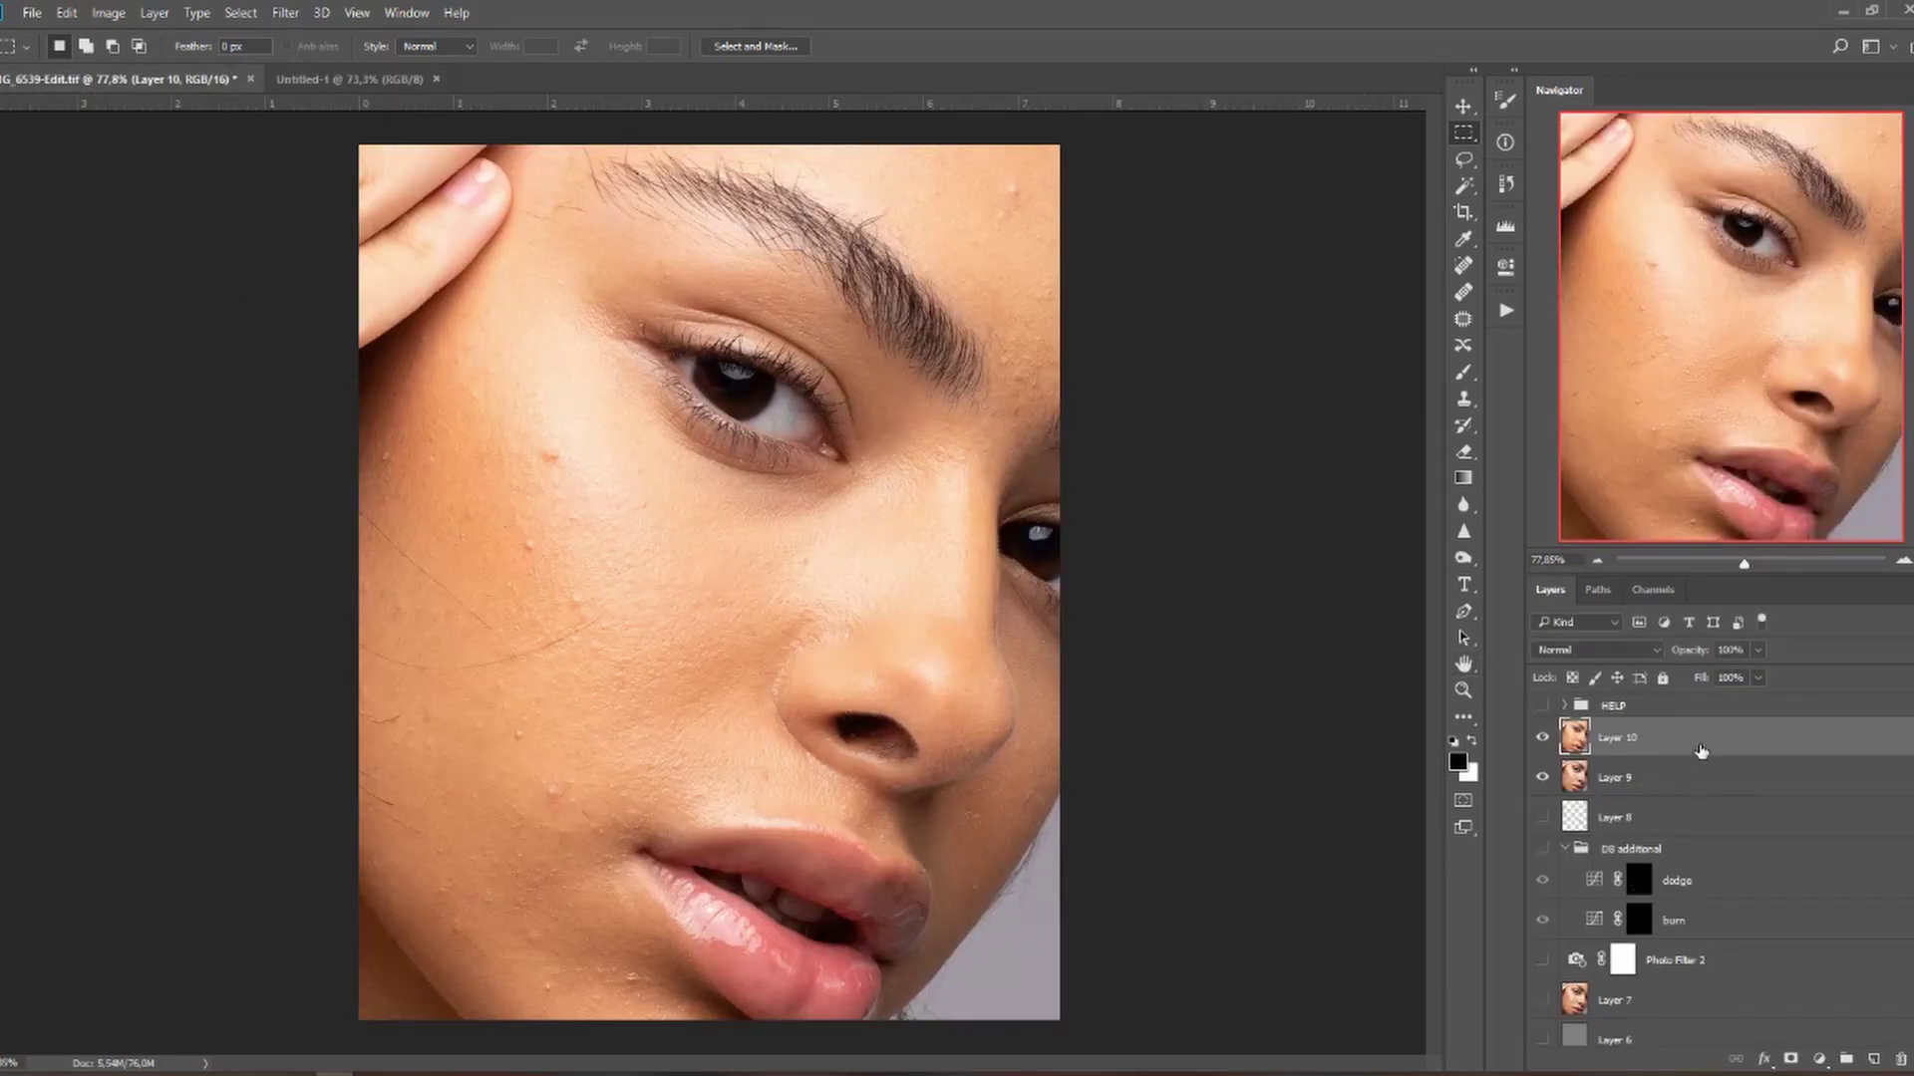
# Copy Layer 9 and Layer 10 into Untitled-1 and align them to fill the canvas.
pyautogui.keyDown('shift'); pyautogui.click(1700, 790); pyautogui.keyUp('shift')
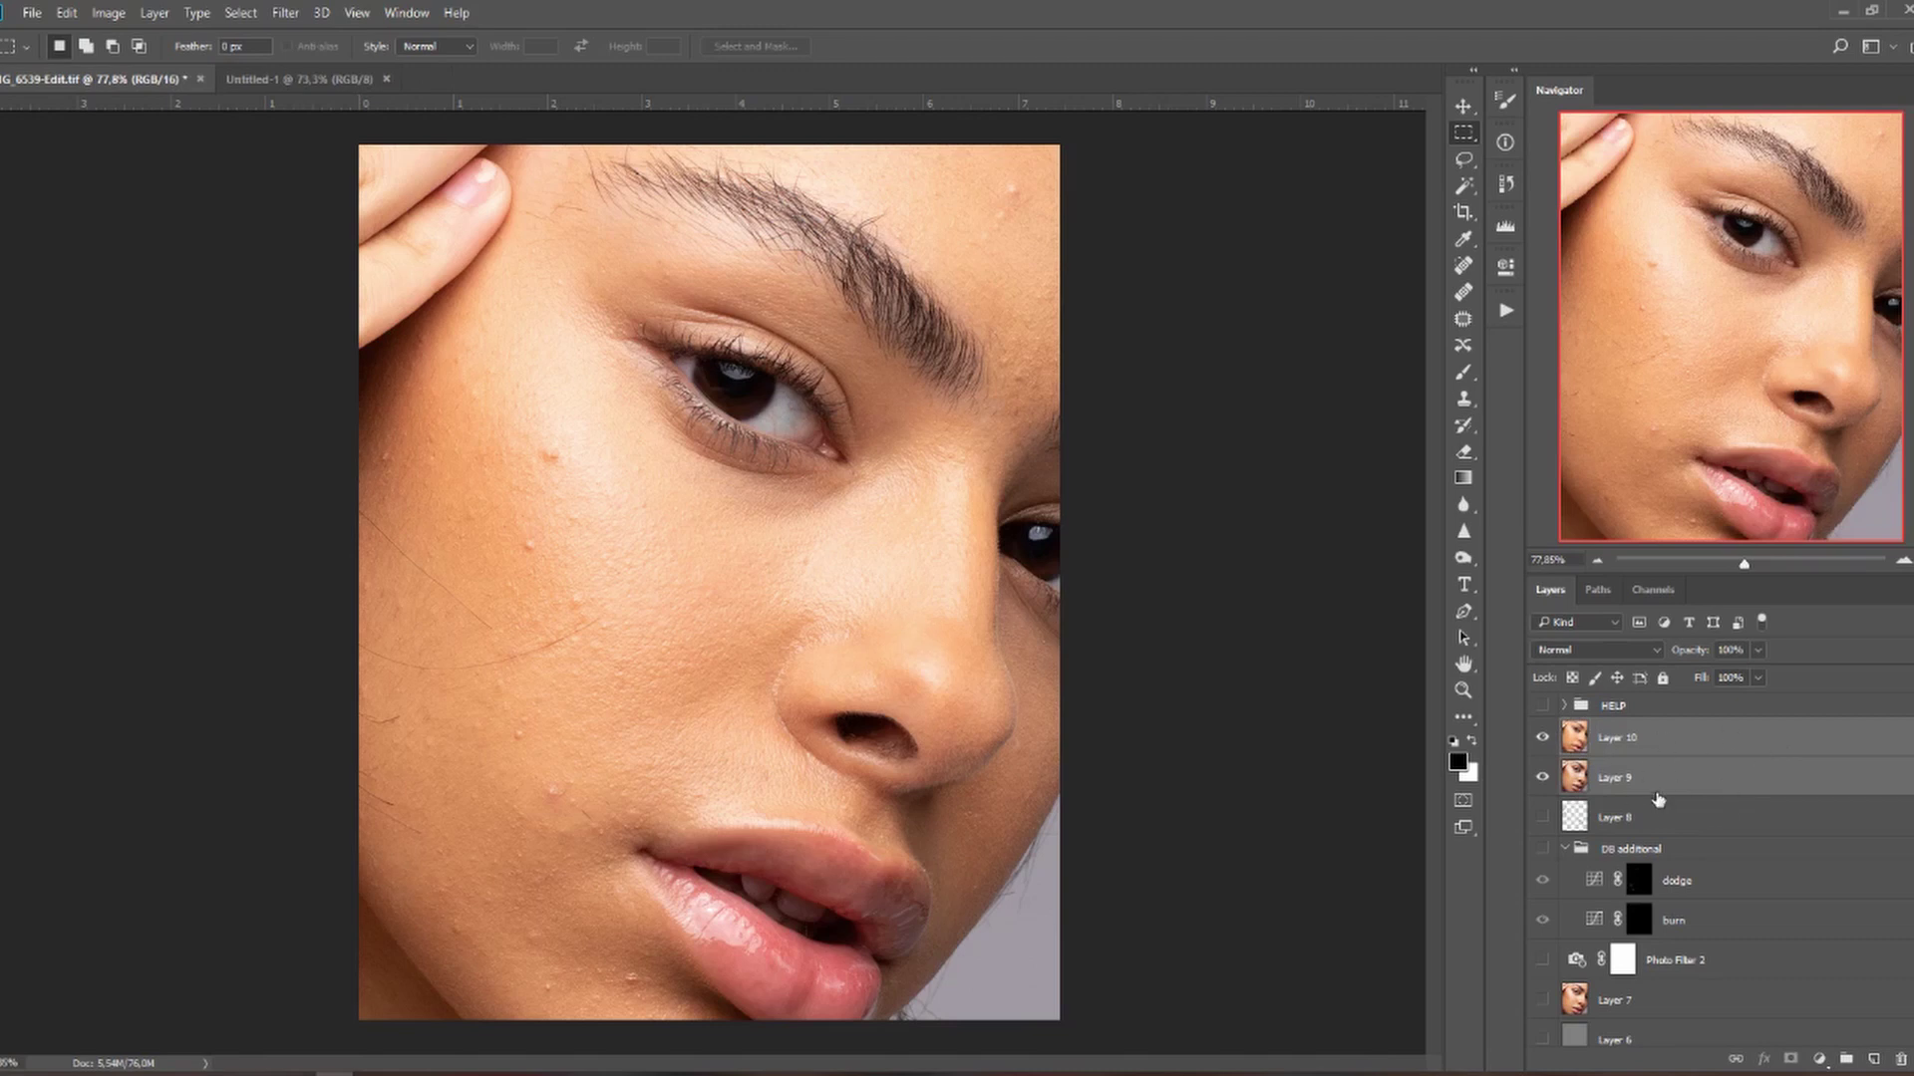
pyautogui.moveTo(1777, 787); pyautogui.dragTo(758, 547)
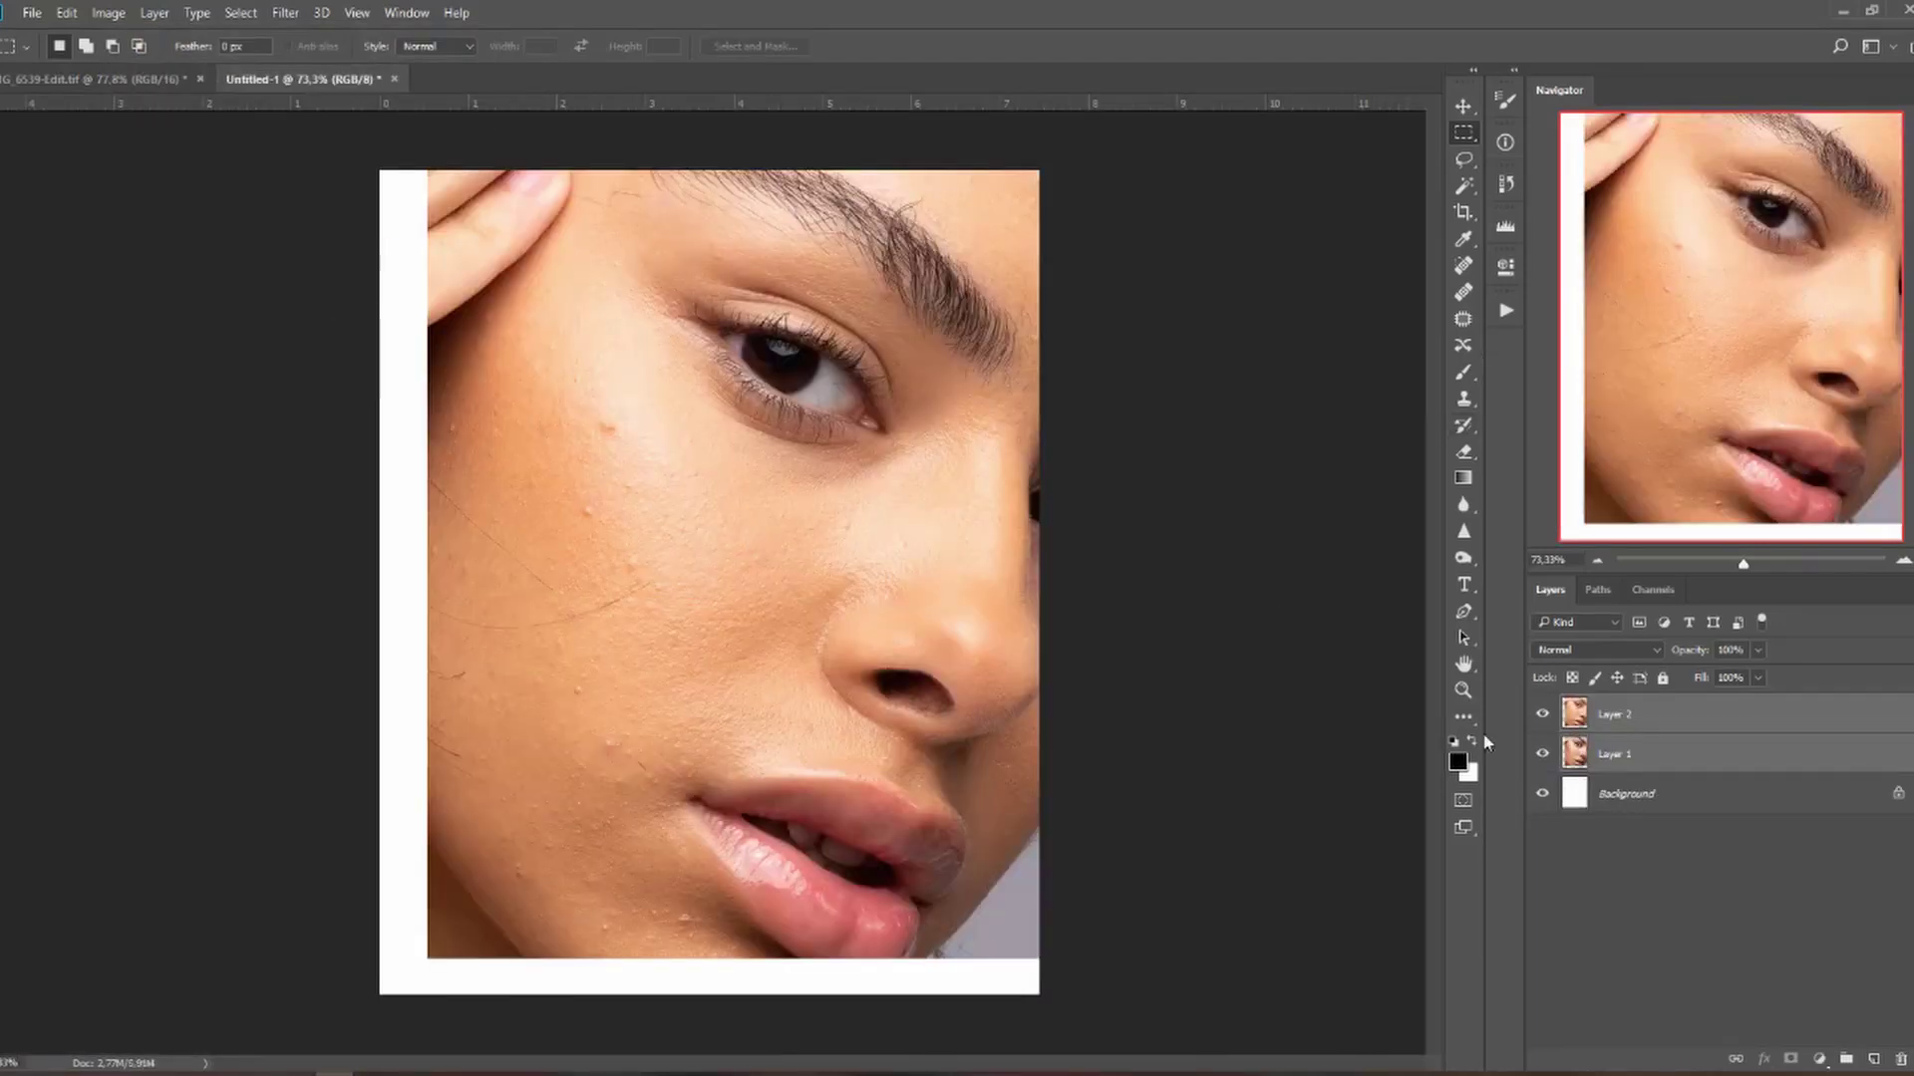
pyautogui.click(1463, 110)
pyautogui.moveTo(824, 500); pyautogui.dragTo(779, 529)
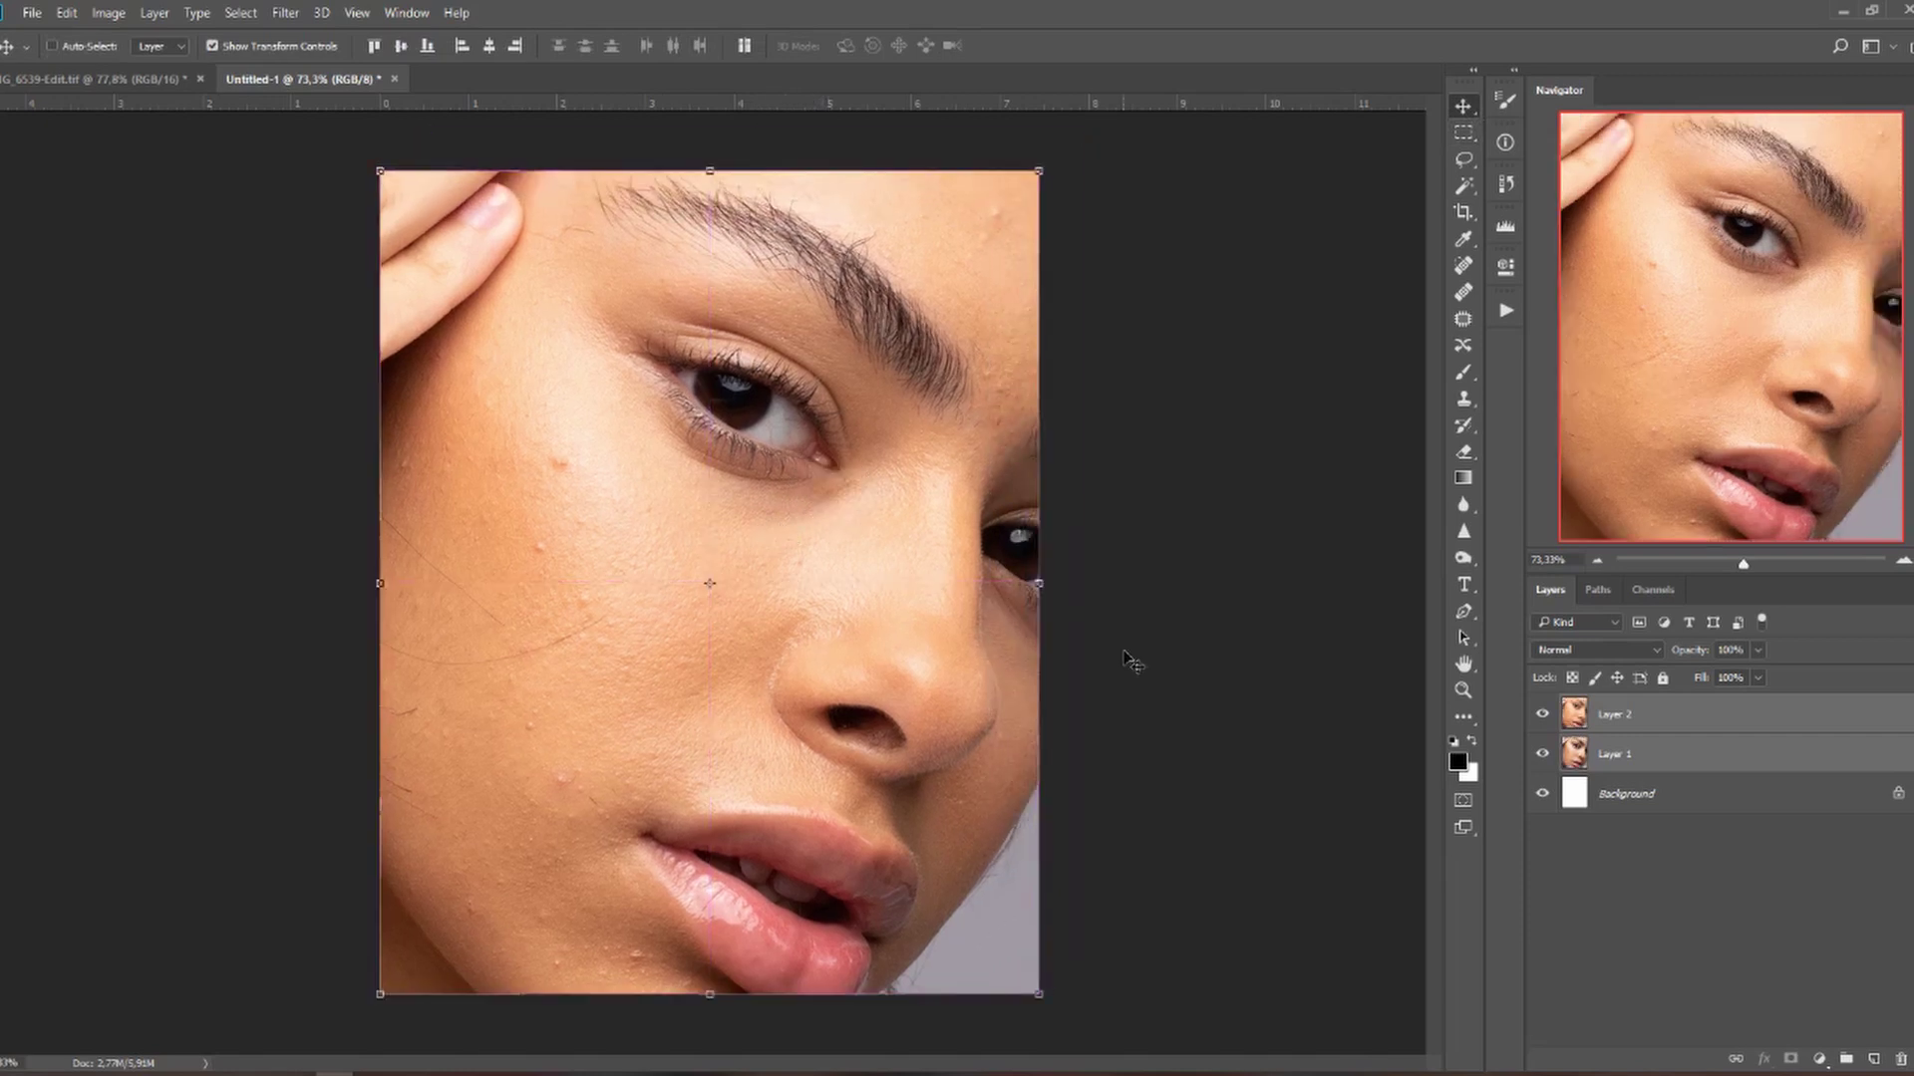
# Toggle Layer 2 on and off to compare the blemished and retouched versions.
pyautogui.click(1739, 765)
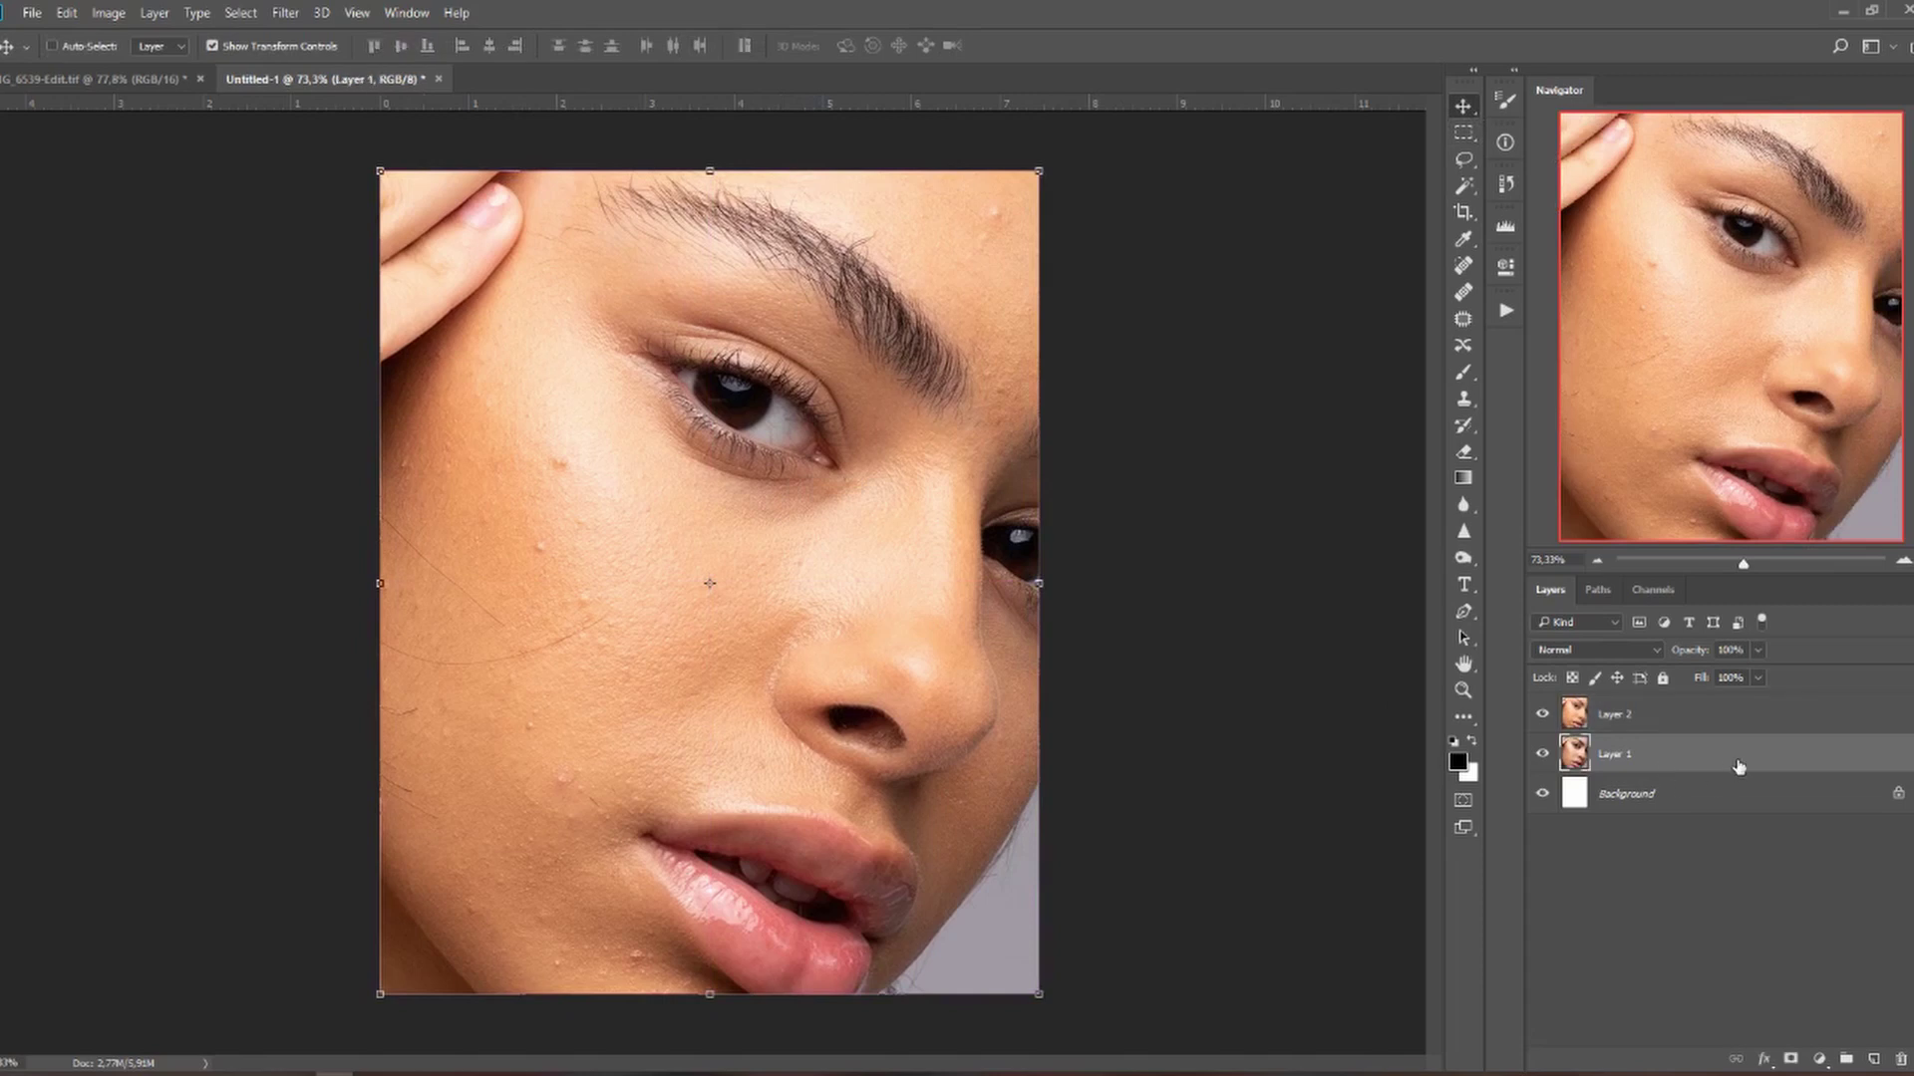
pyautogui.click(1547, 714)
pyautogui.click(1543, 713)
pyautogui.click(1543, 714)
pyautogui.click(1543, 713)
pyautogui.press('m')
pyautogui.click(406, 12)
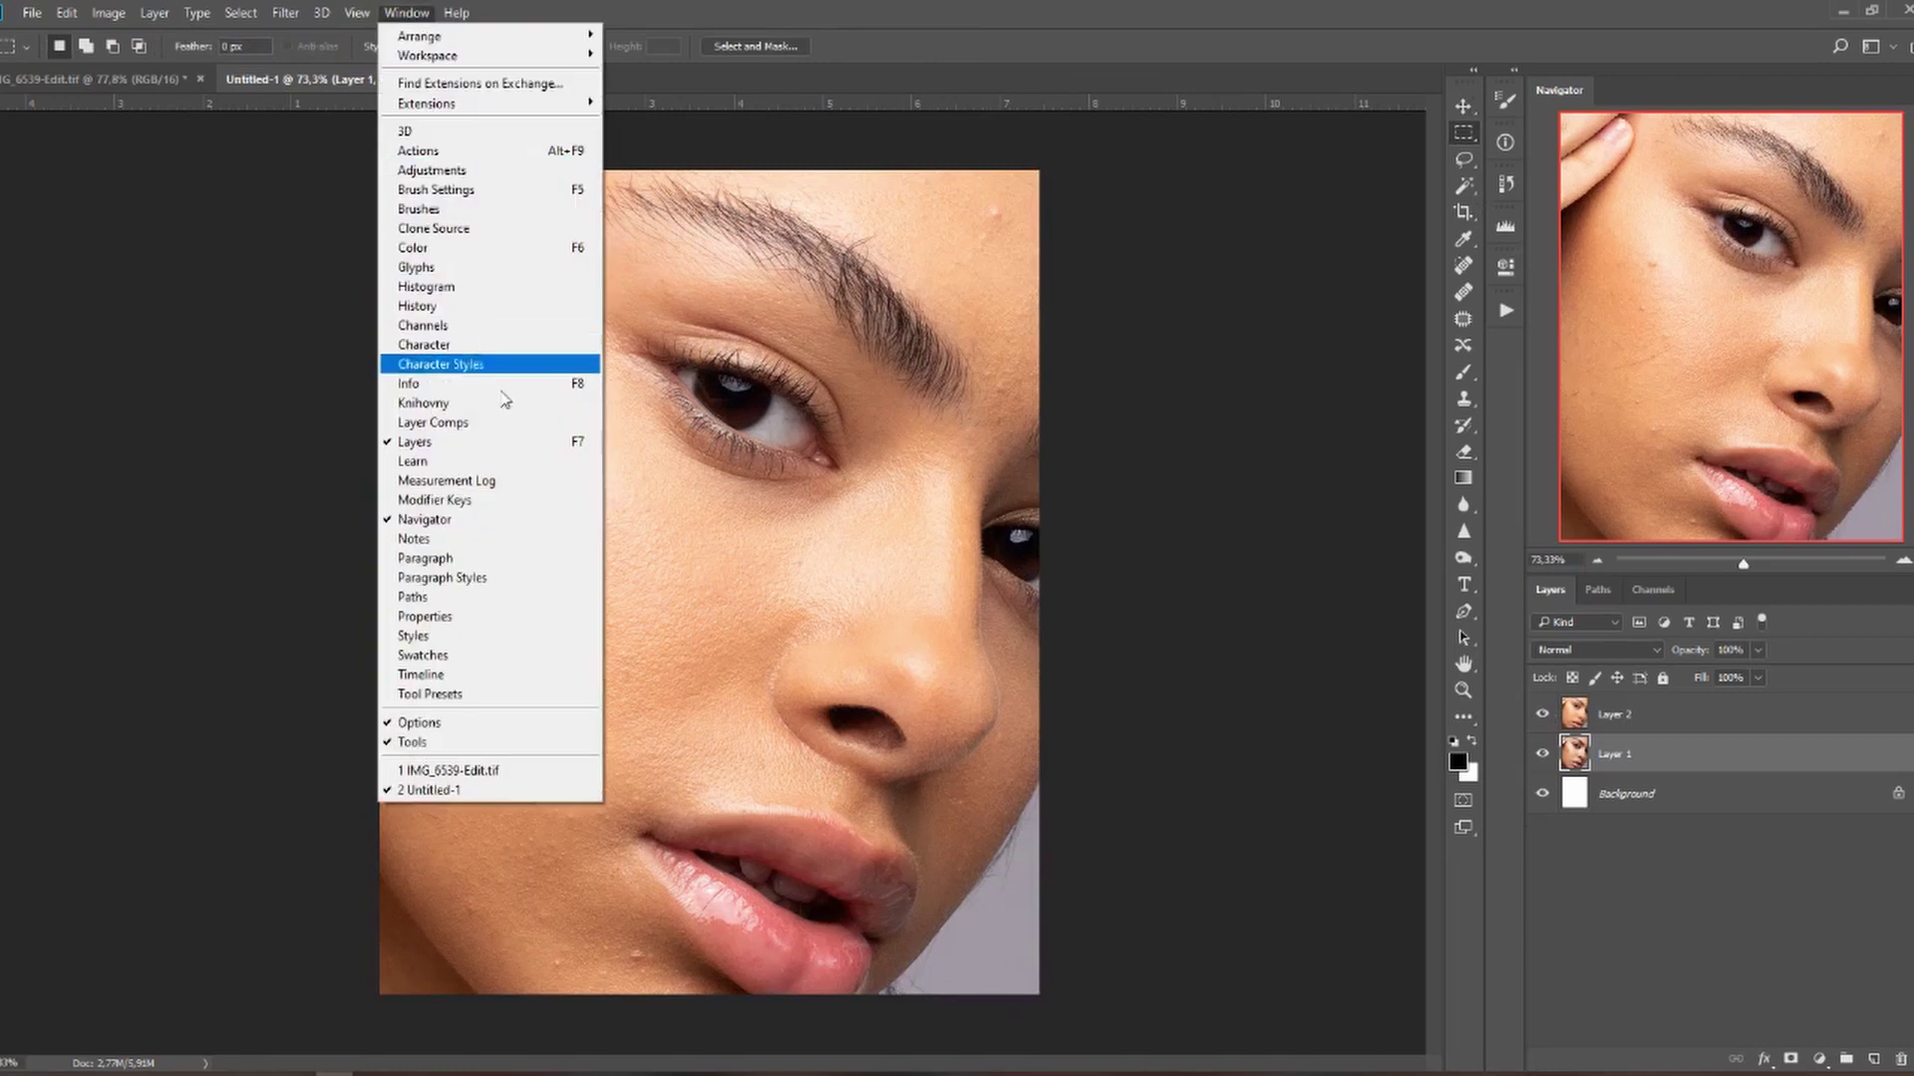
# Create a frame animation in the Timeline, move the panel aside, and select Layer 2.
pyautogui.click(491, 674)
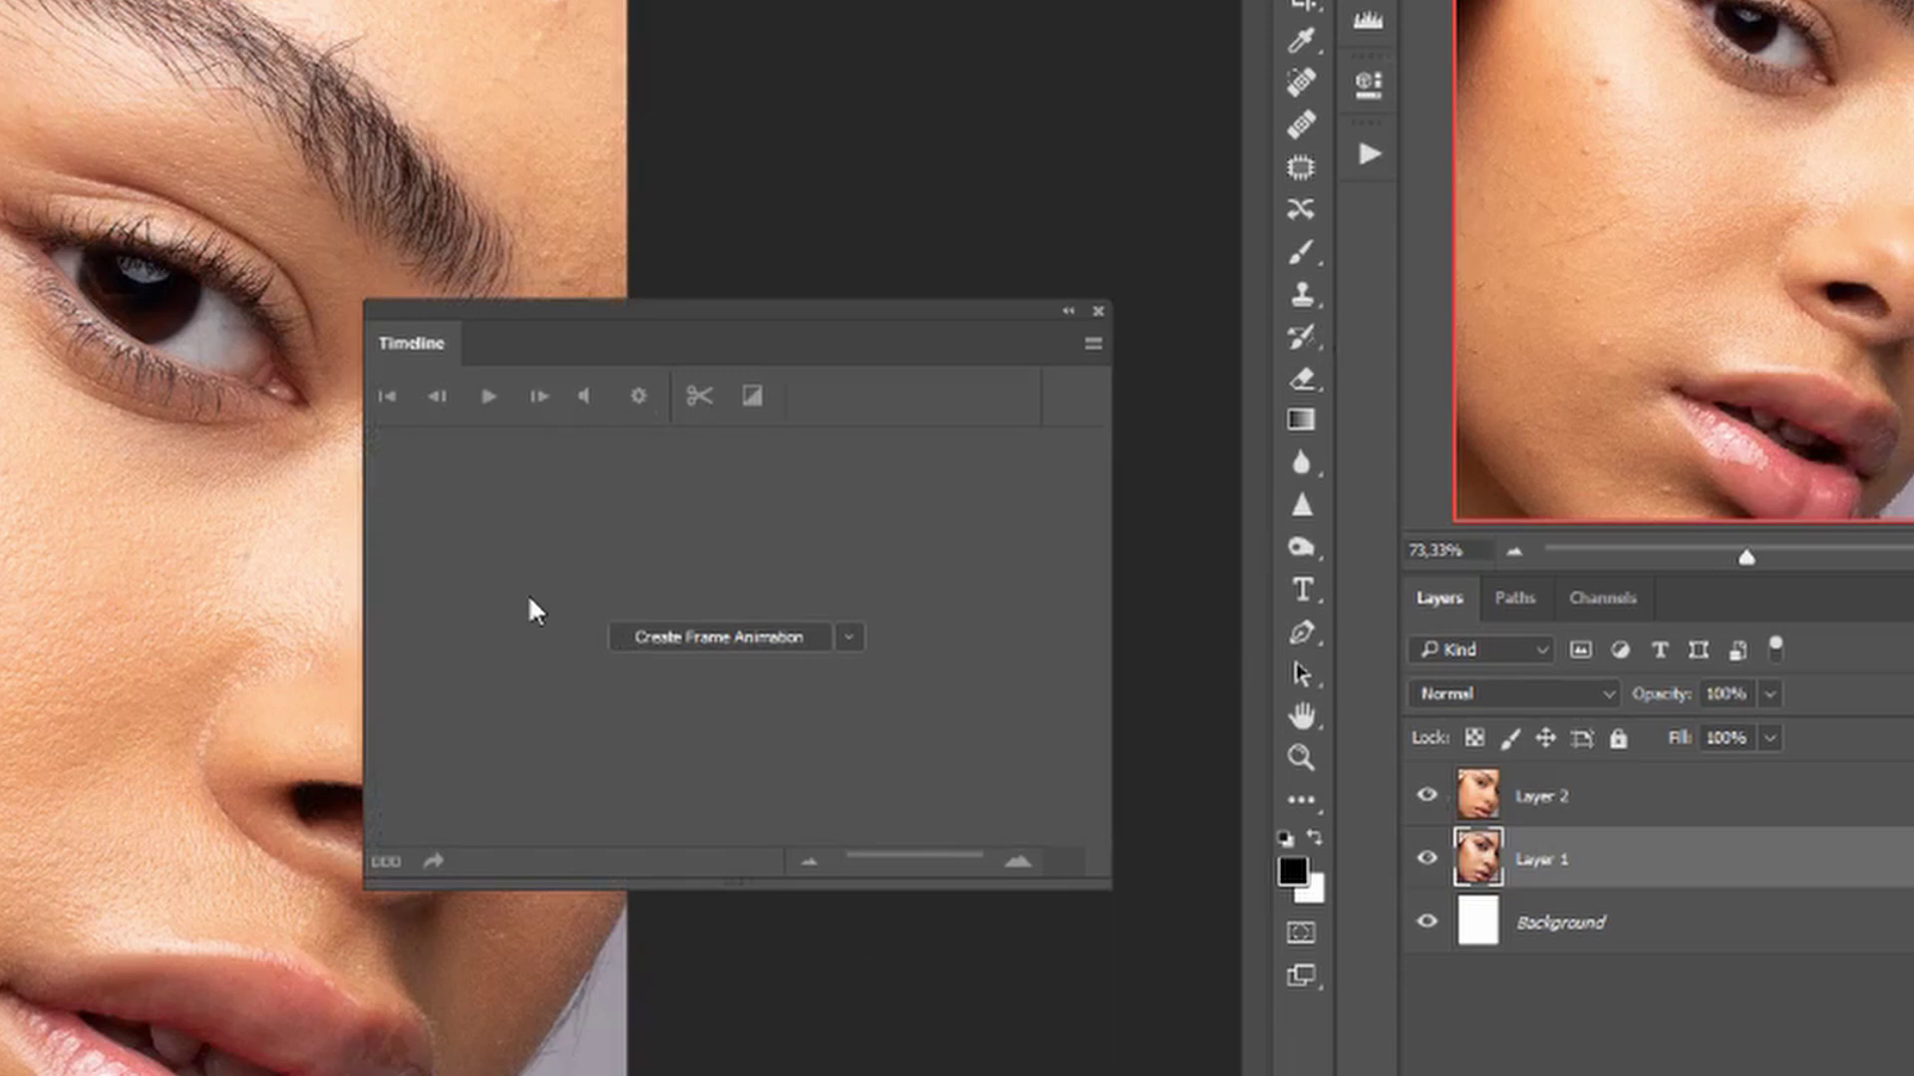
pyautogui.click(849, 637)
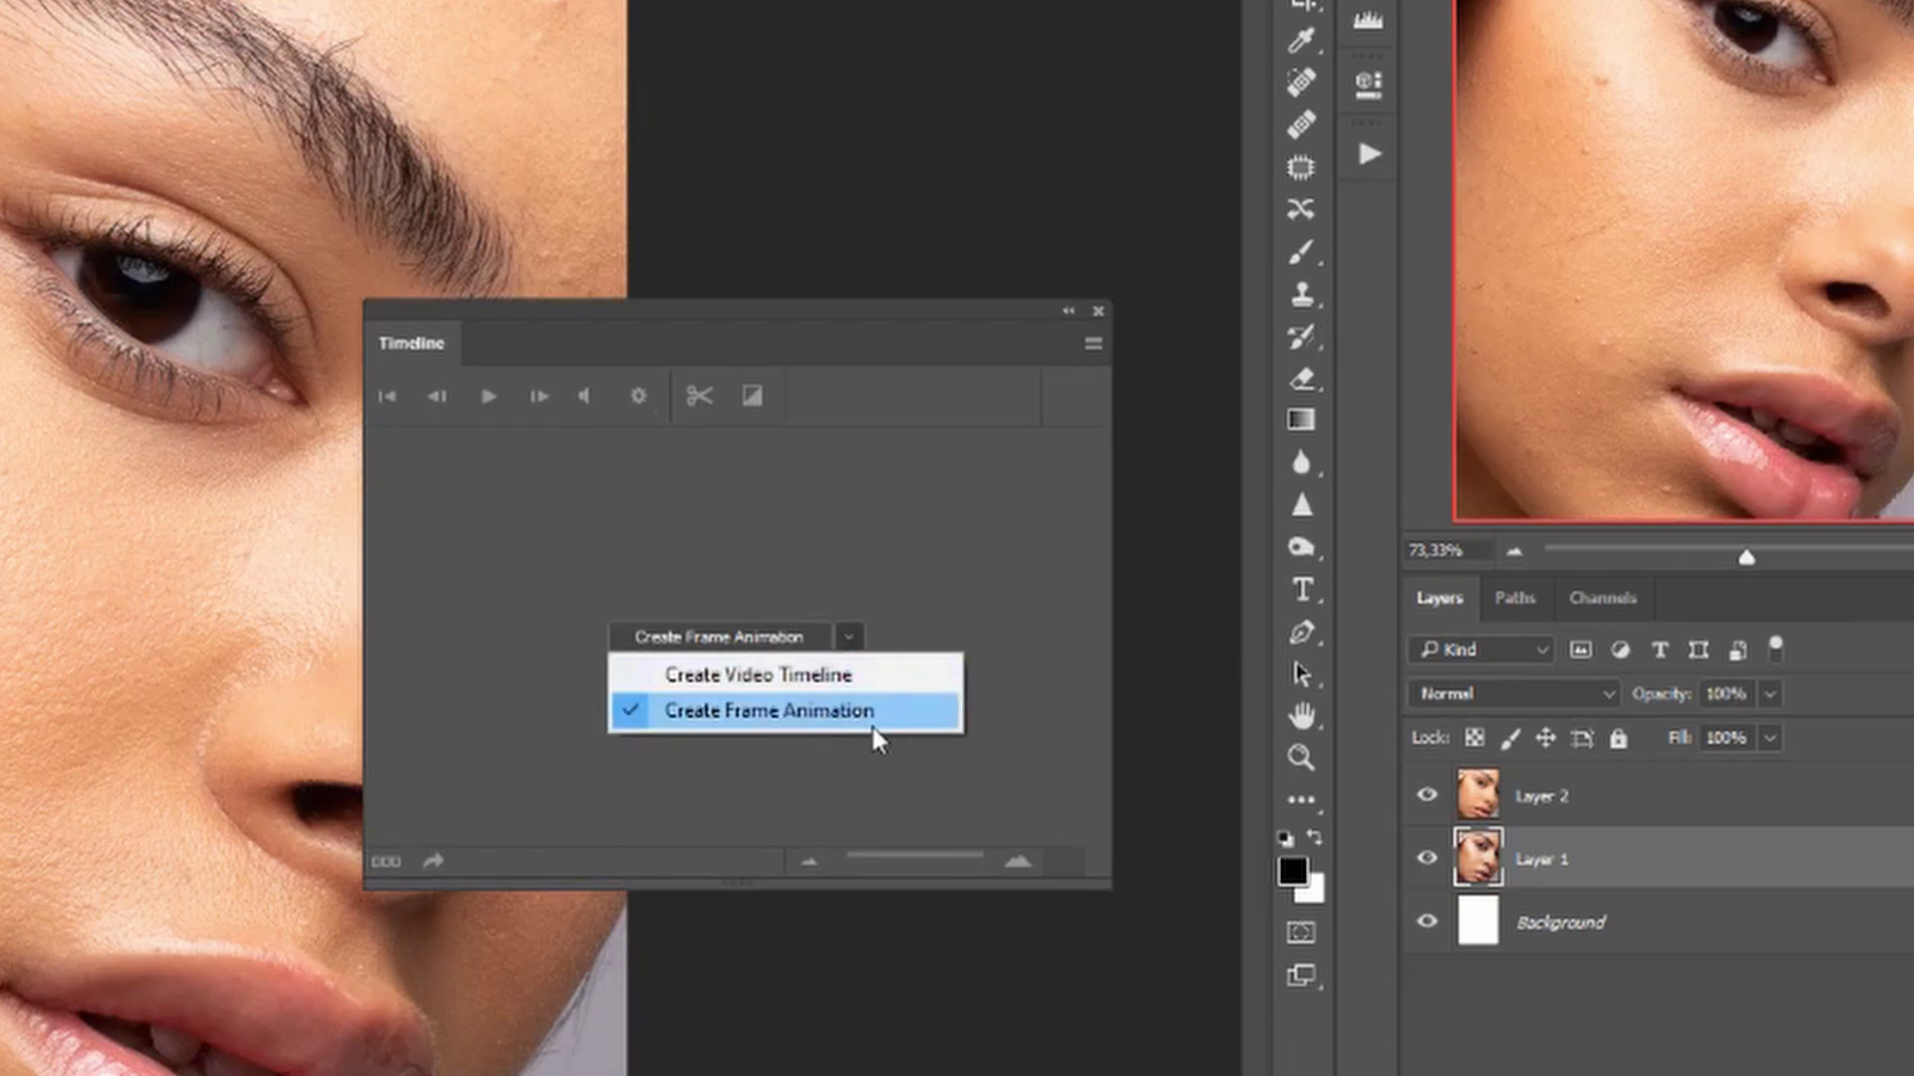
pyautogui.click(798, 733)
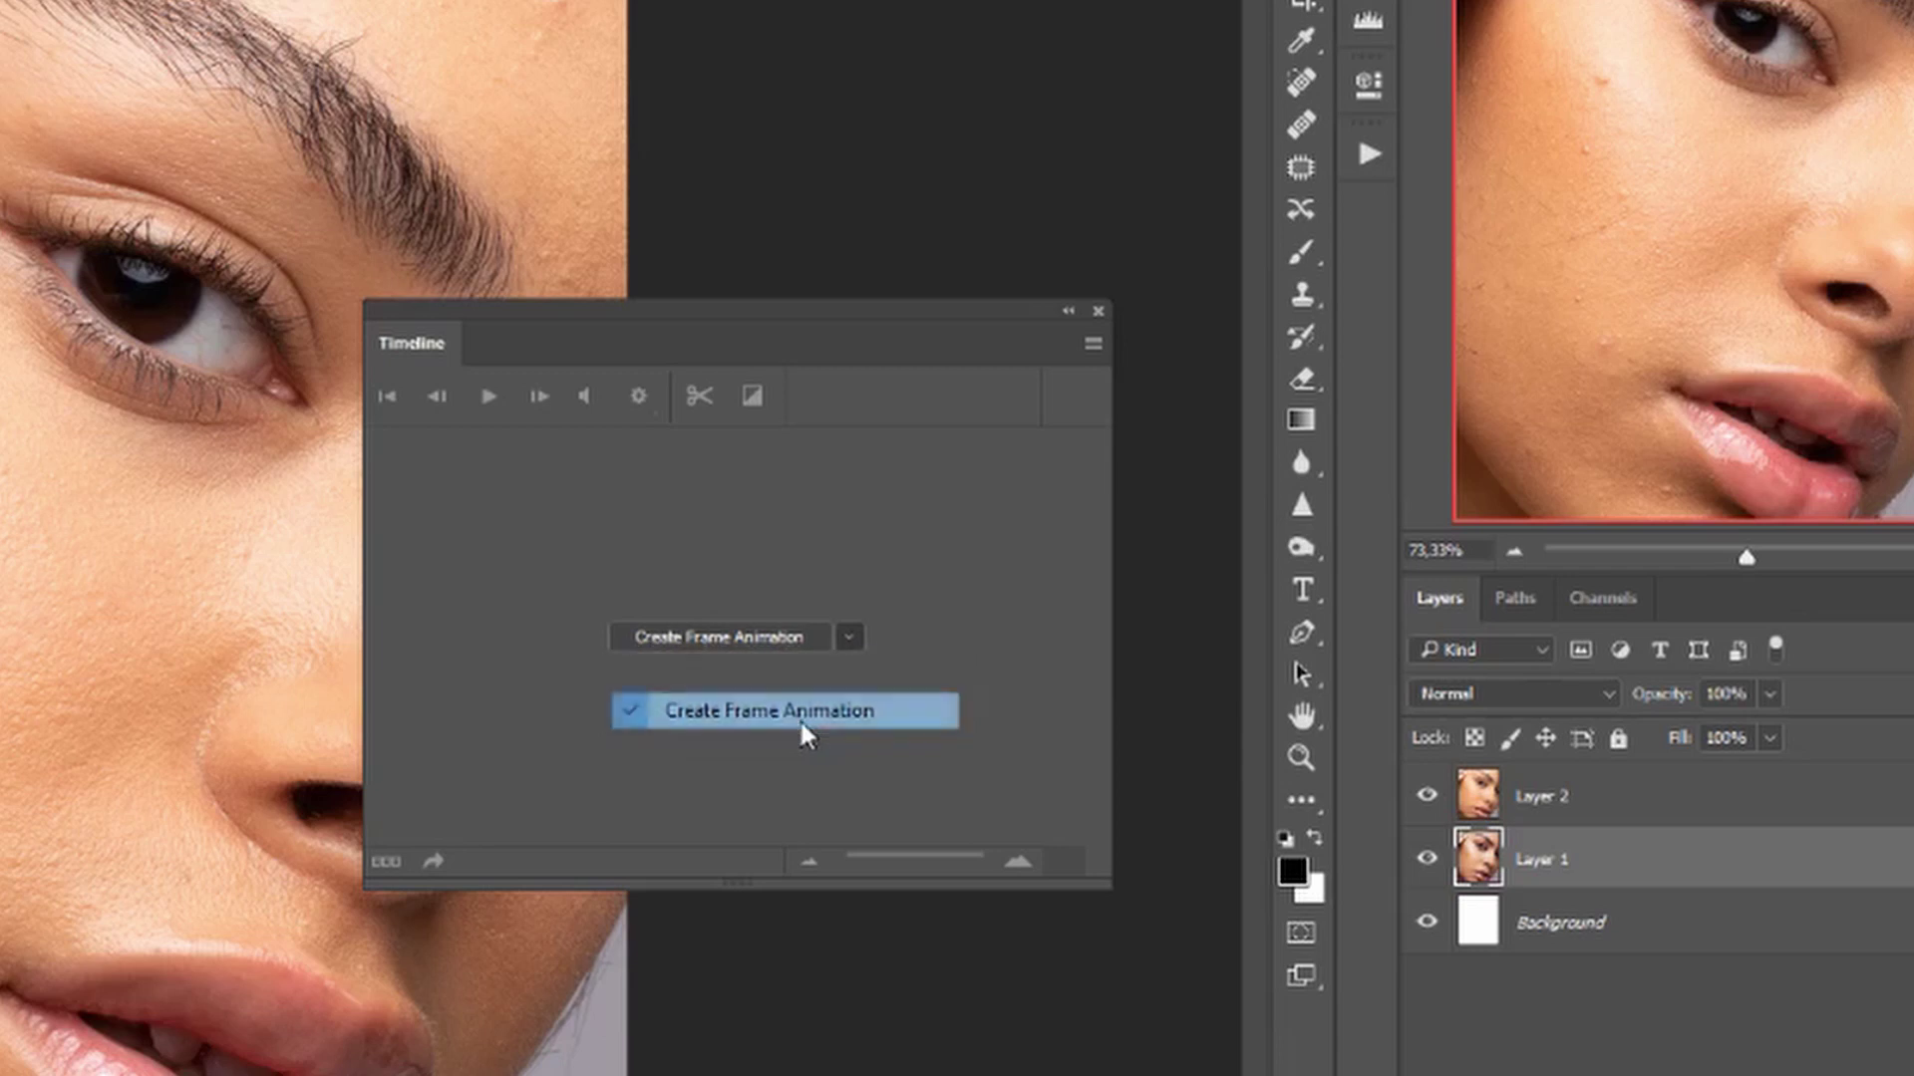
pyautogui.click(701, 646)
pyautogui.moveTo(688, 347); pyautogui.dragTo(902, 301)
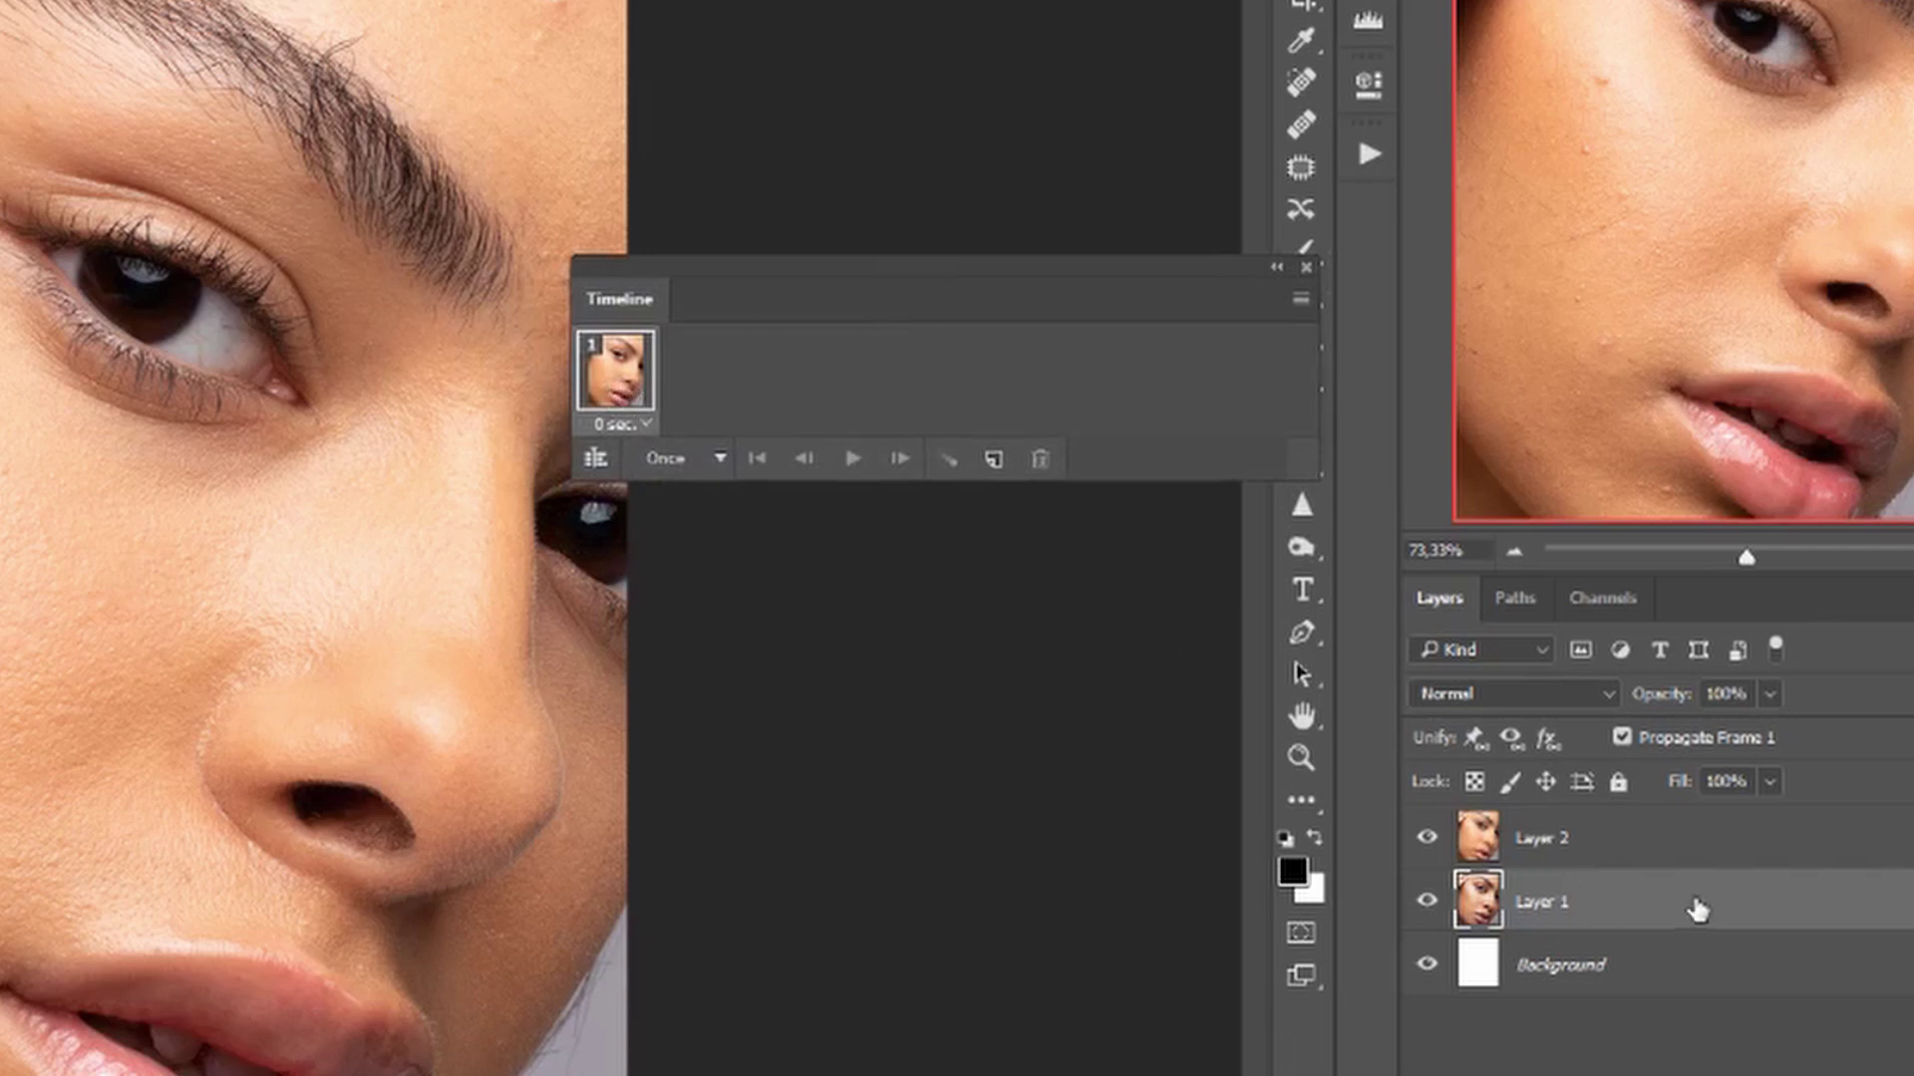
pyautogui.click(1675, 840)
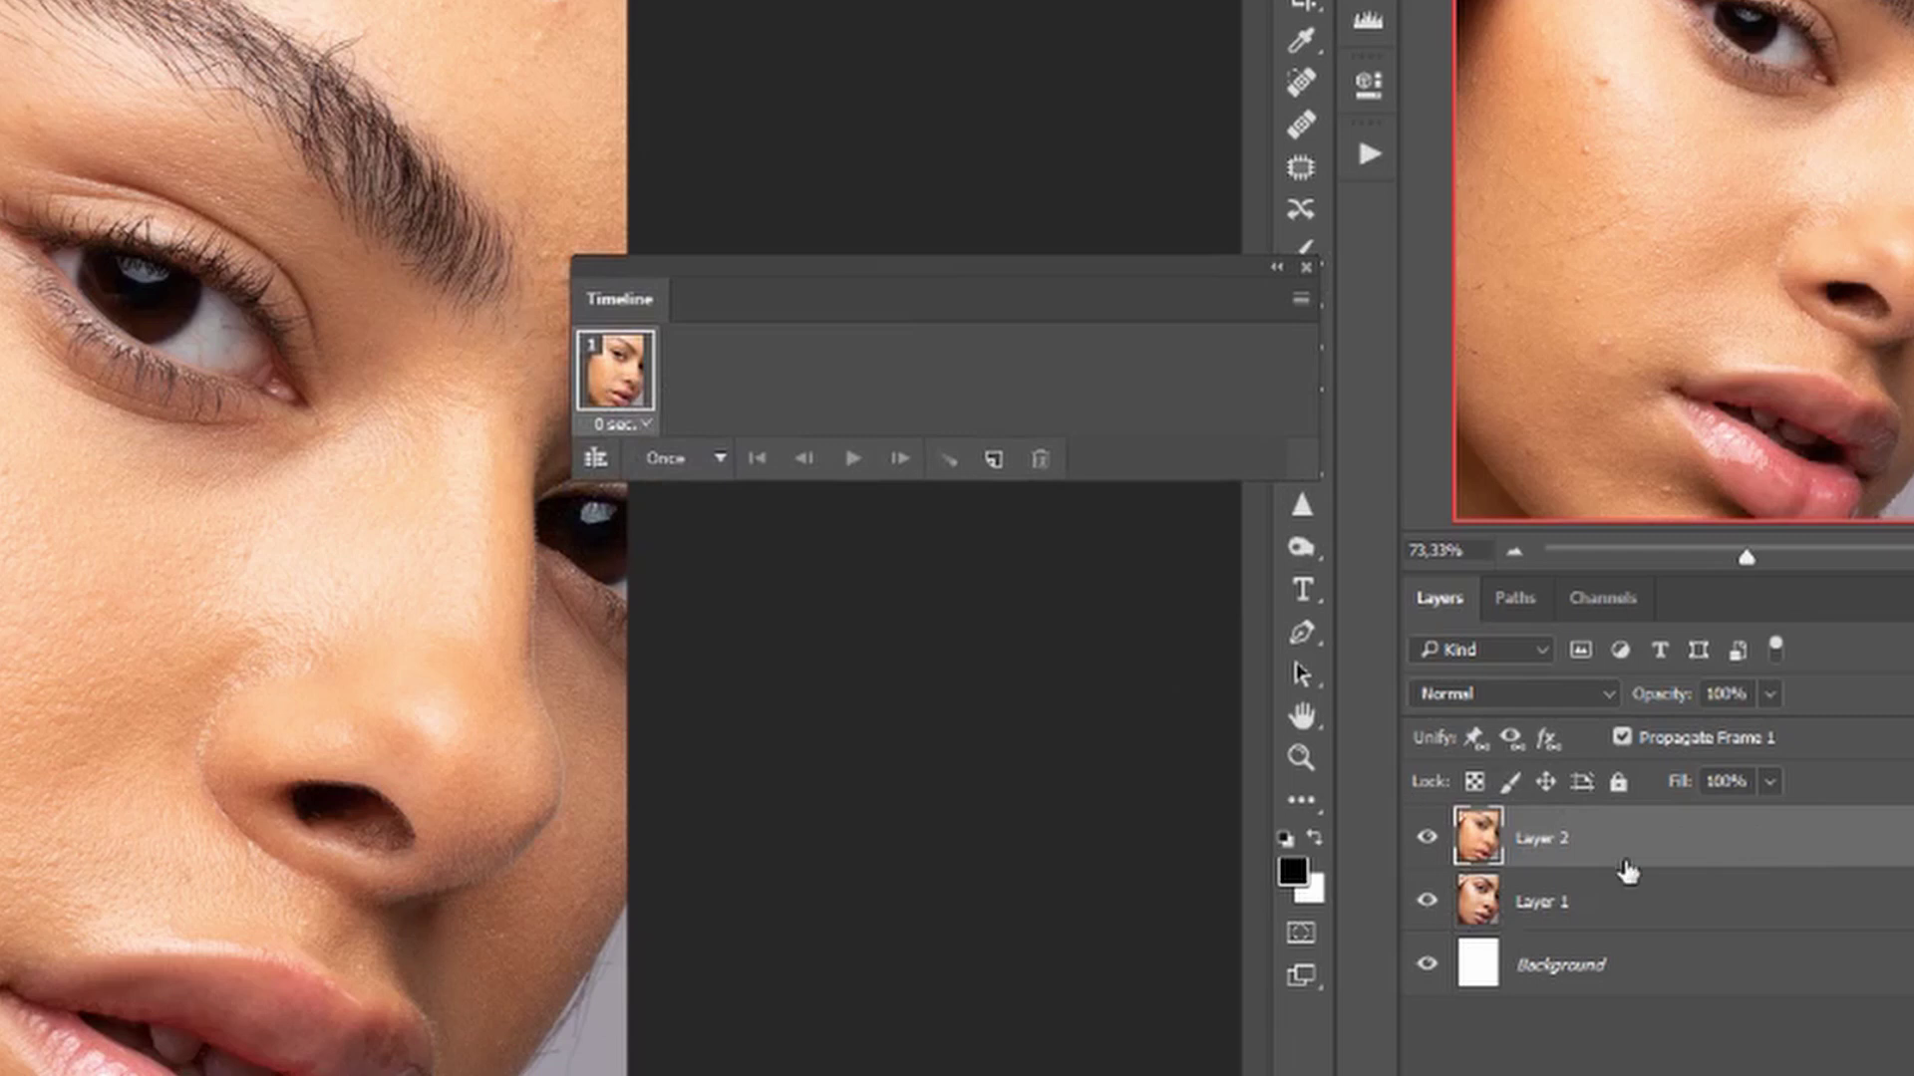
# Set frame 1's delay to 1 second and the looping to Forever.
pyautogui.click(643, 426)
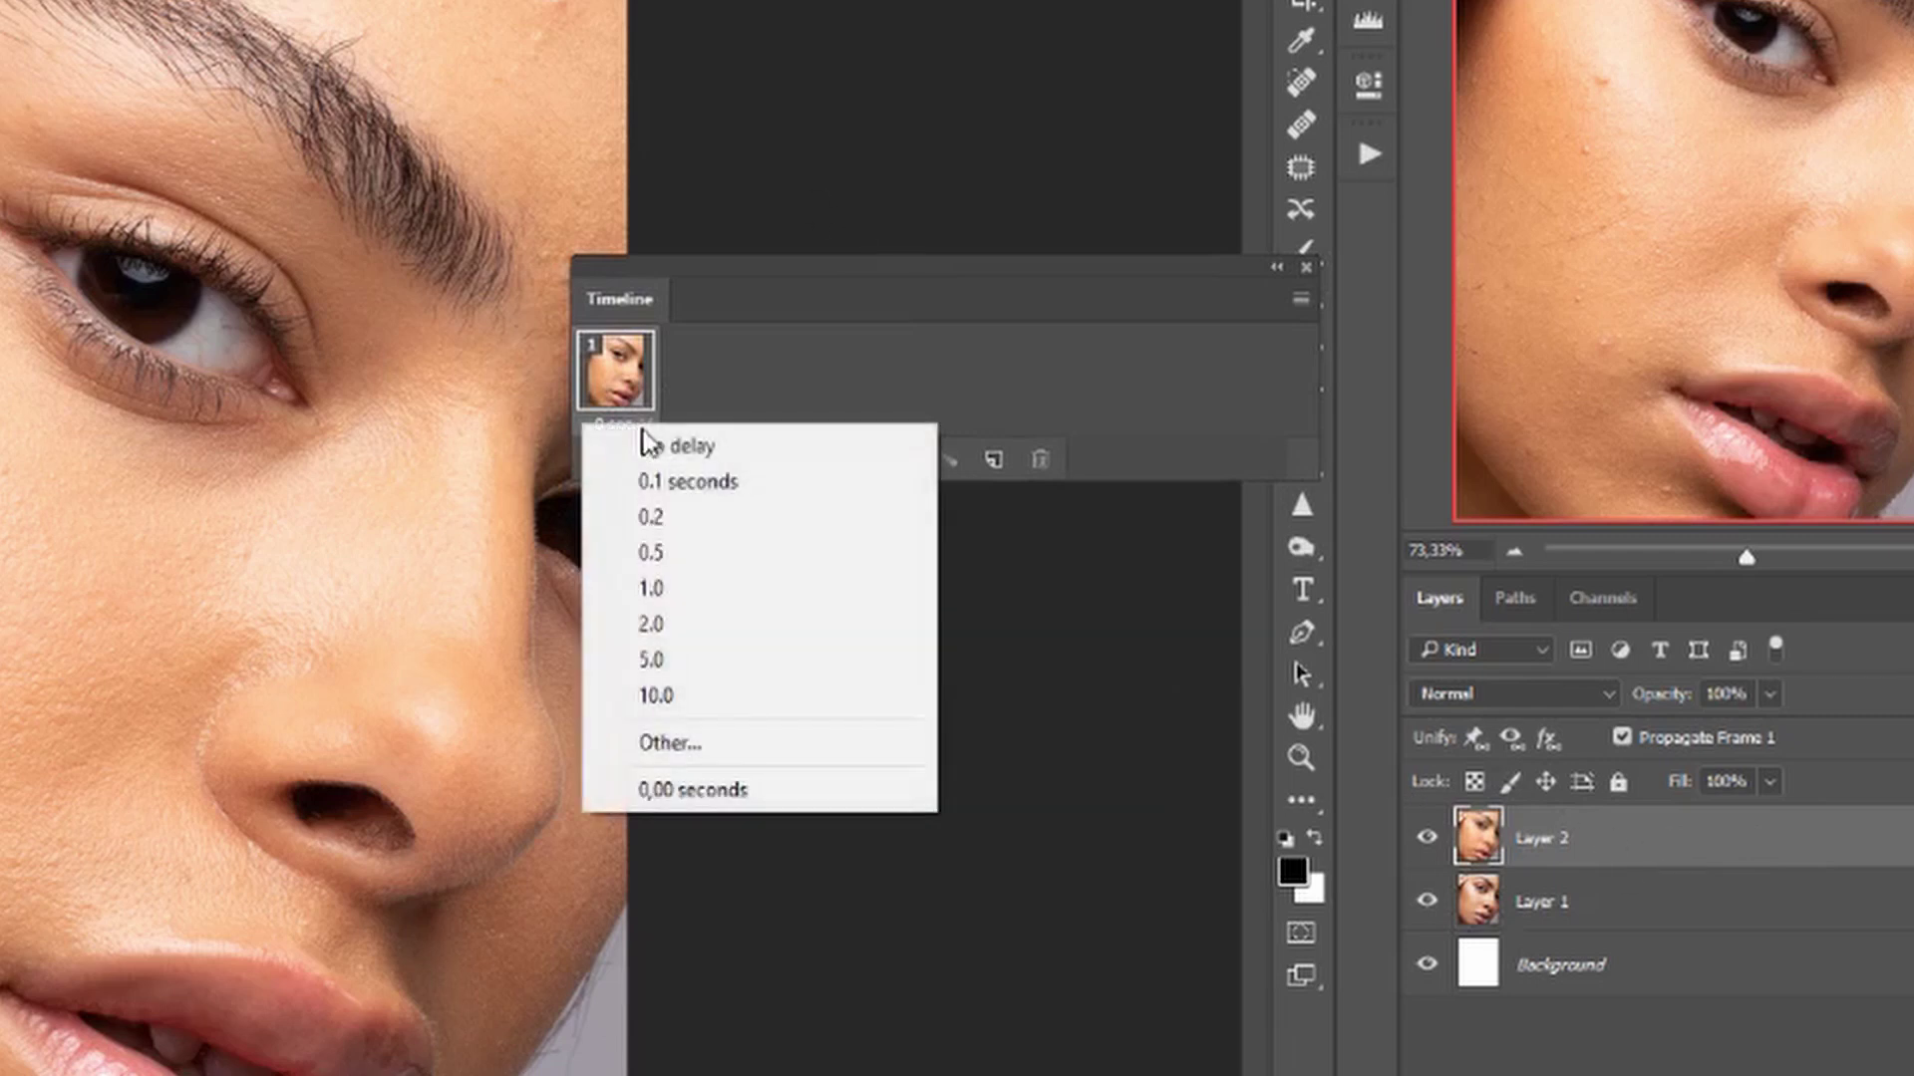
pyautogui.click(729, 593)
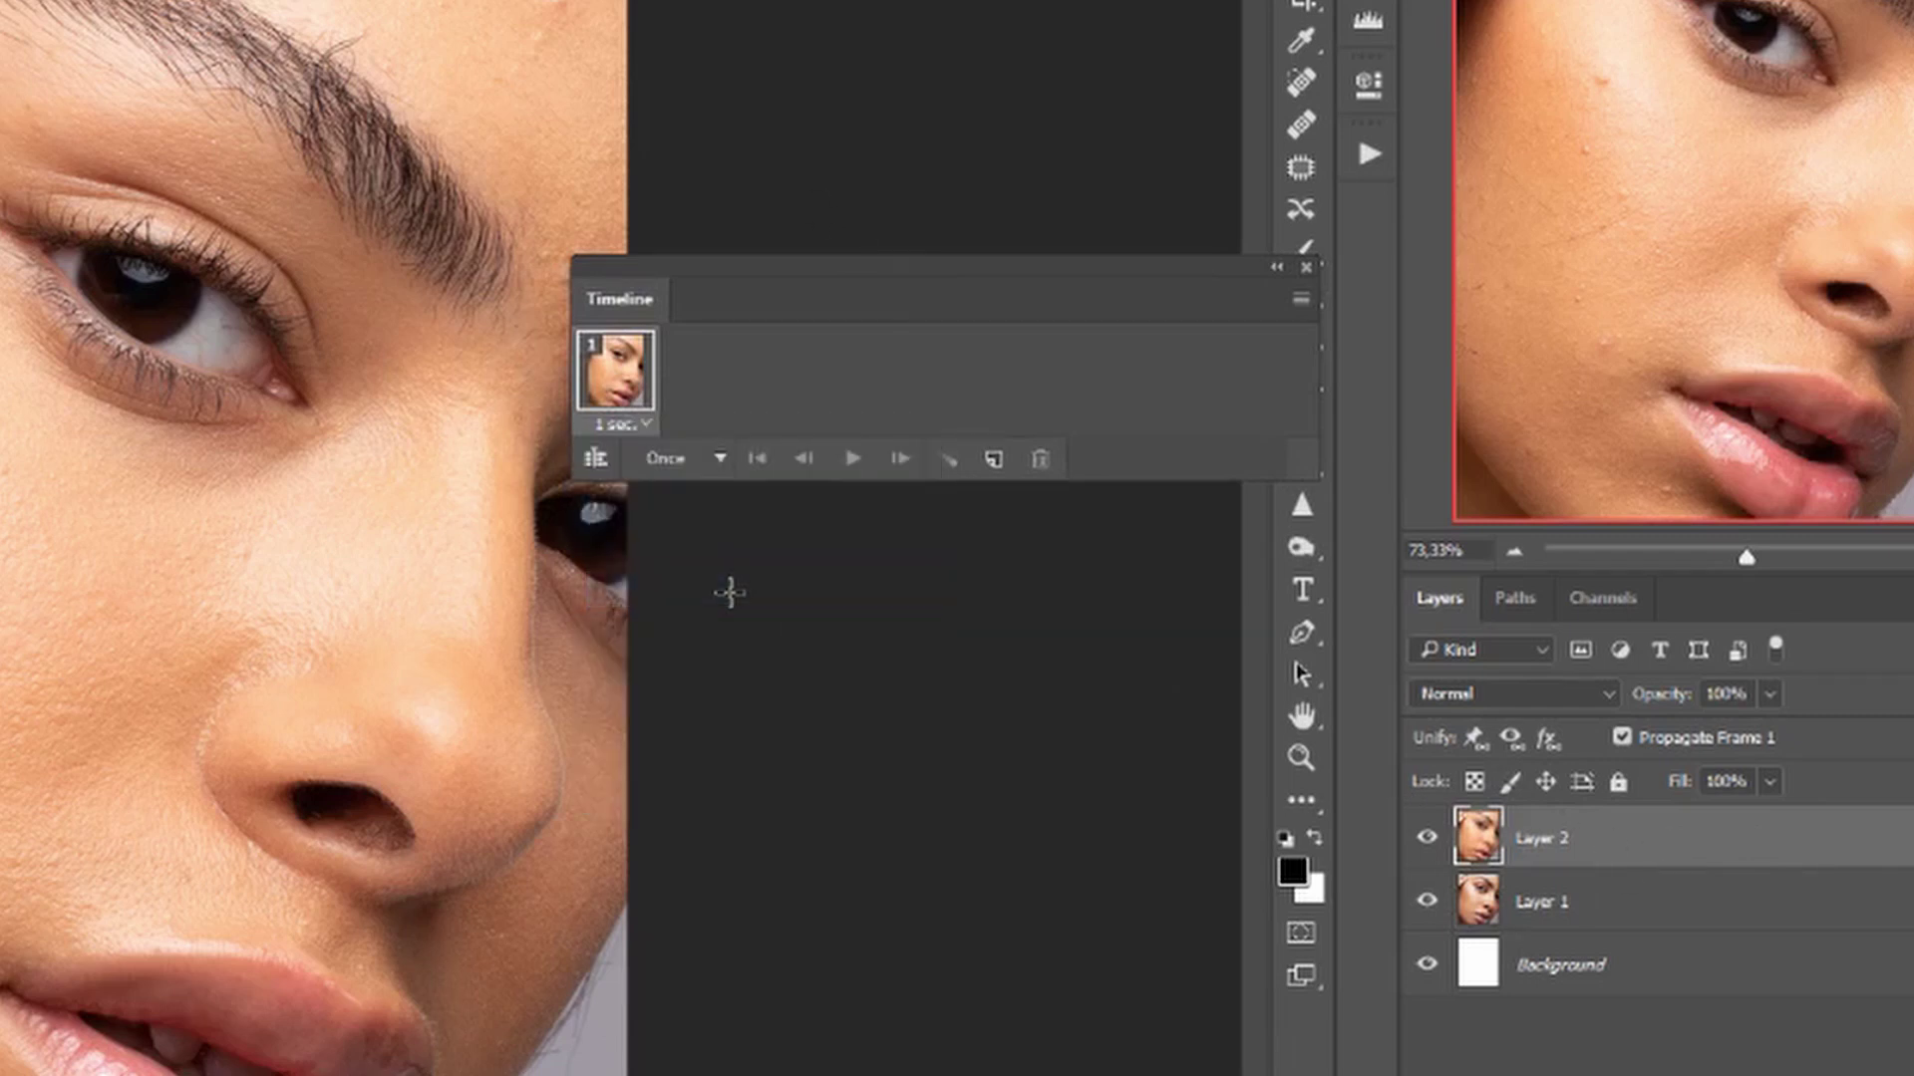
pyautogui.click(714, 465)
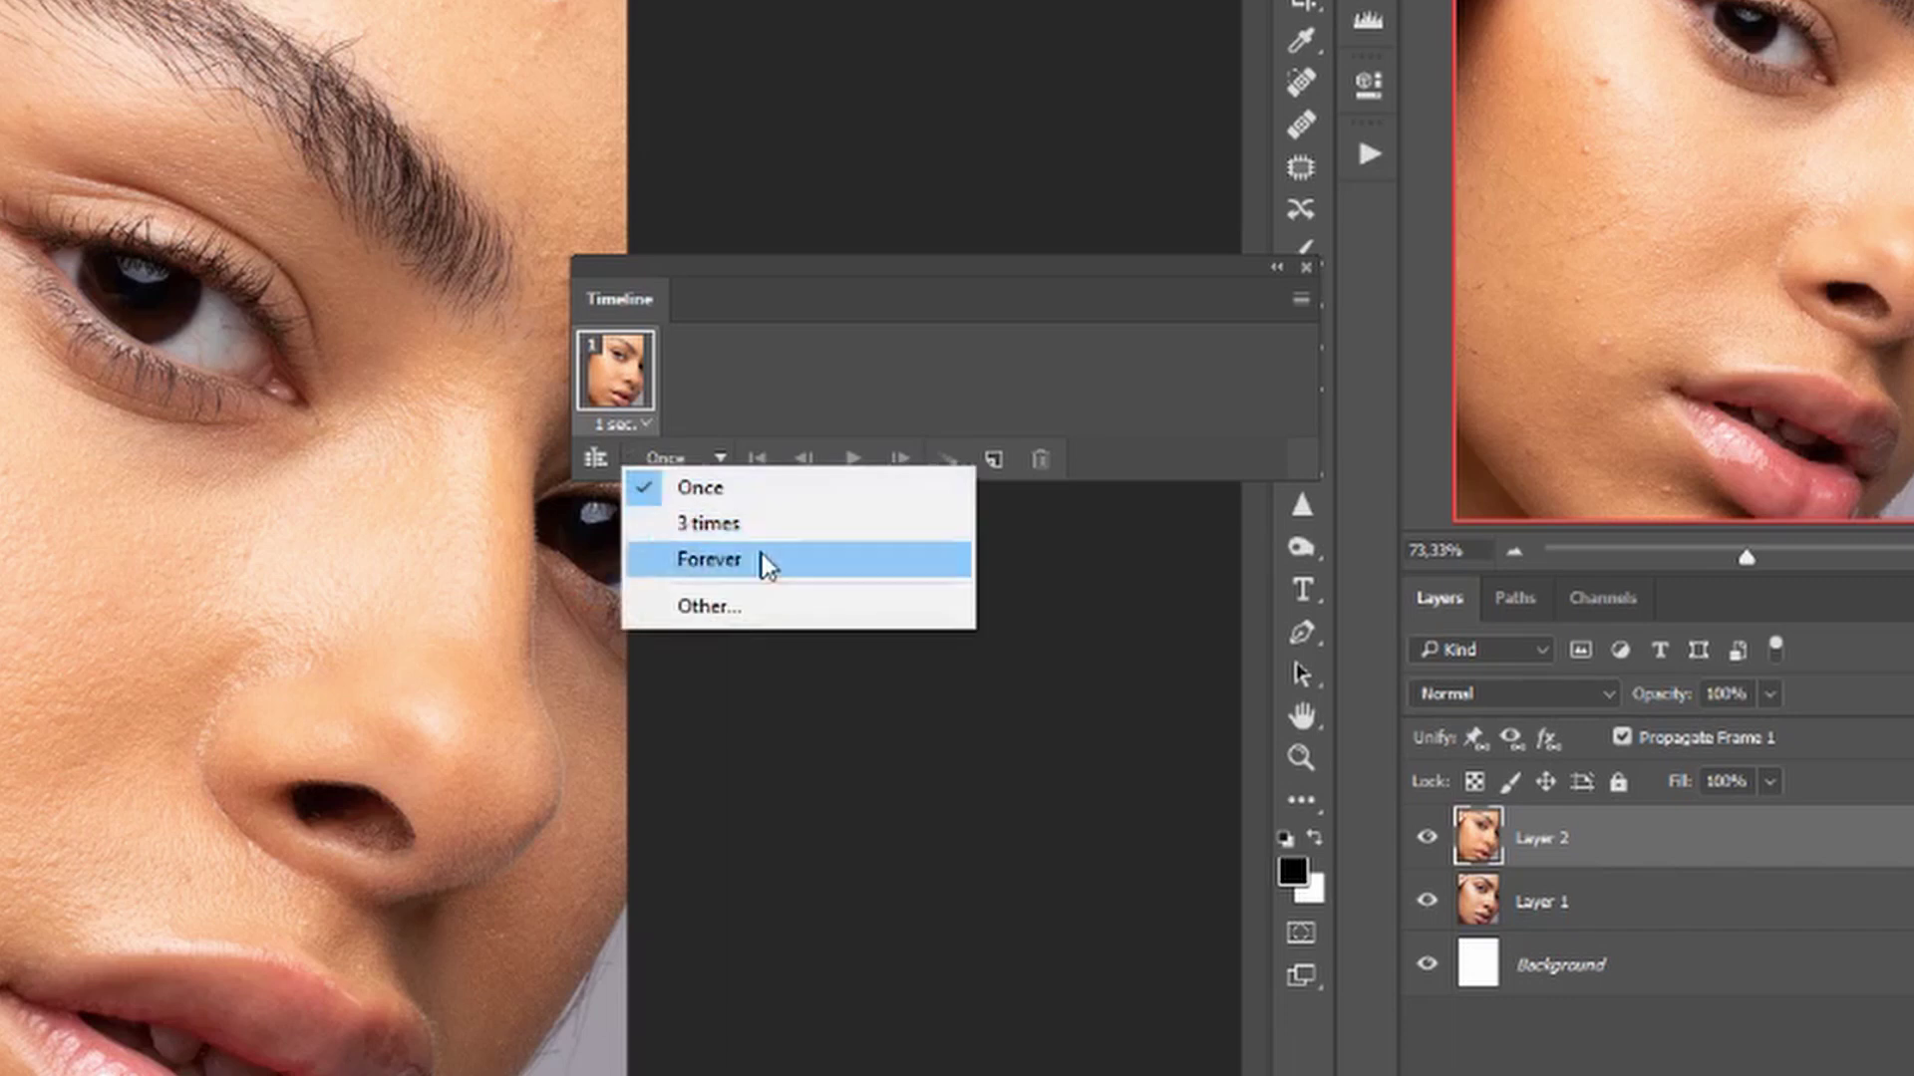
pyautogui.click(762, 555)
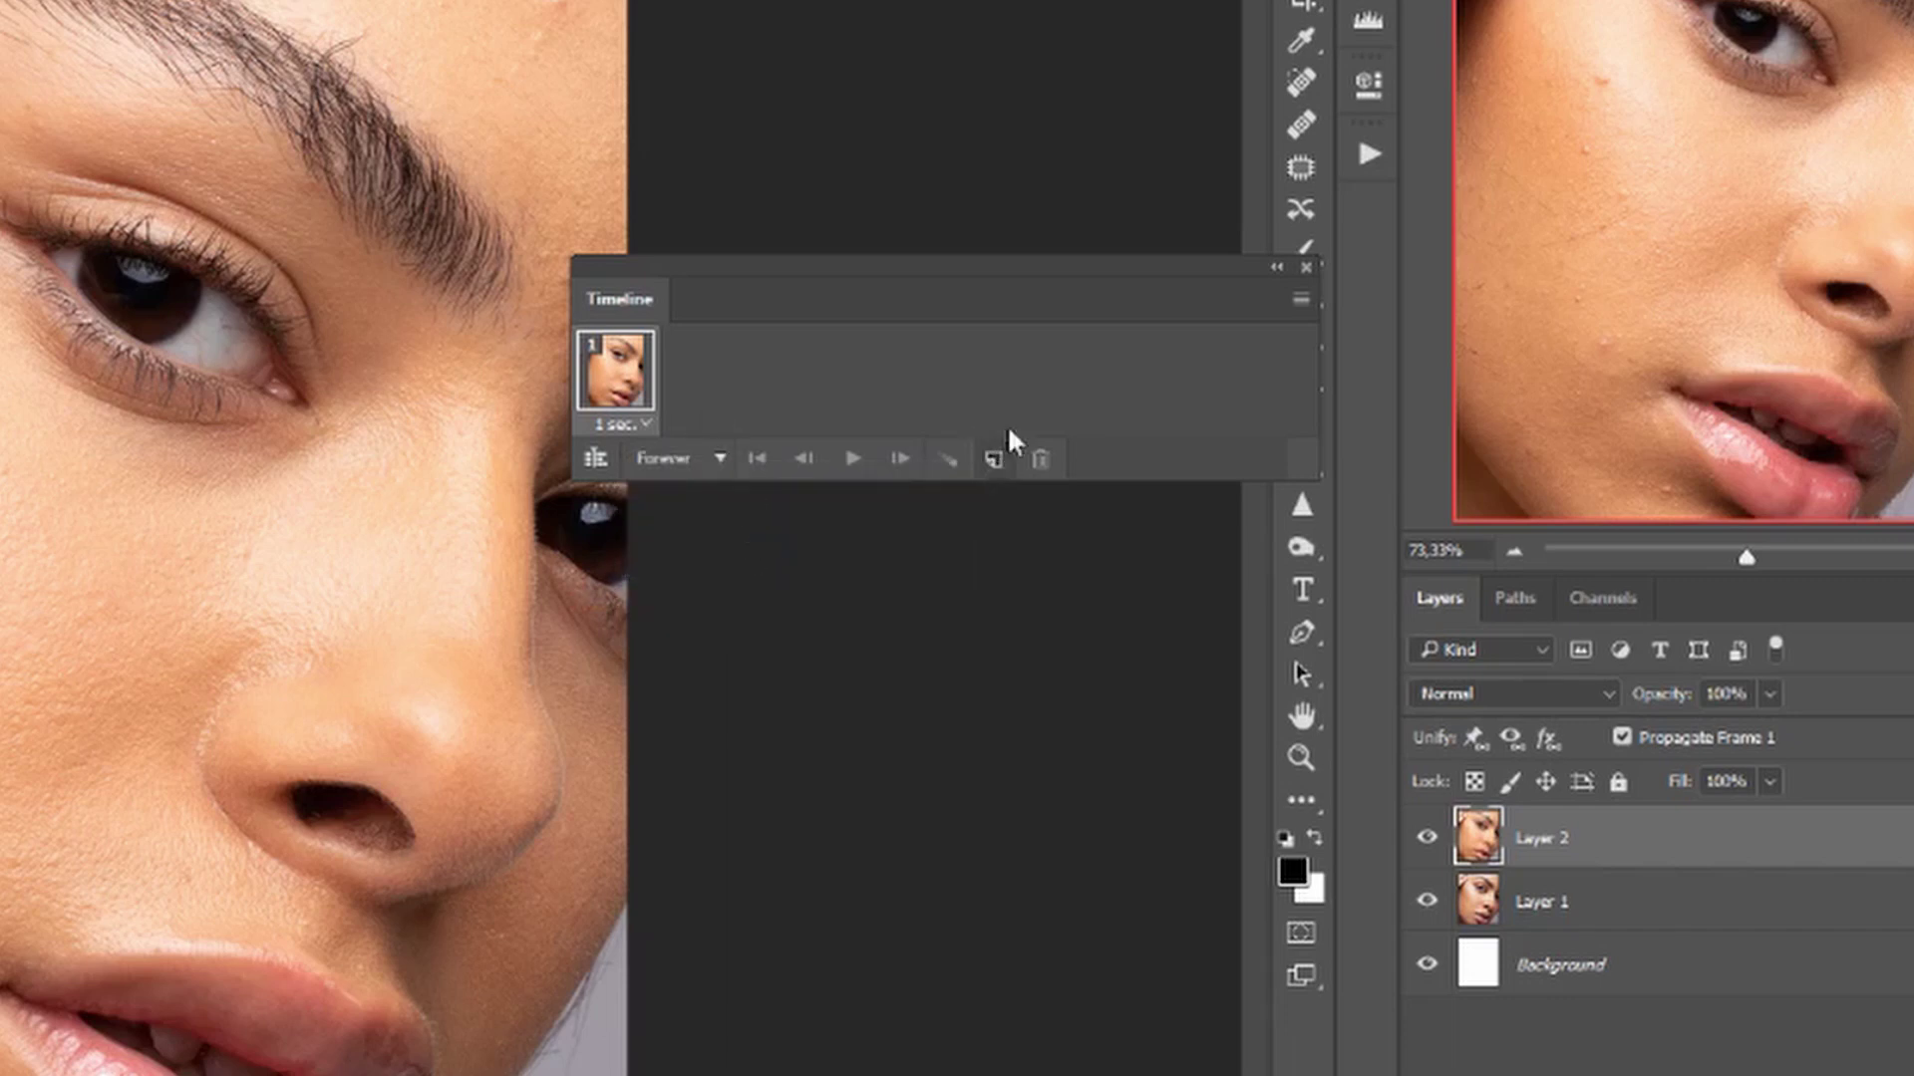
# Duplicate the frame, hide Layer 2 in frame 2, give it 1 second, and play.
pyautogui.click(994, 460)
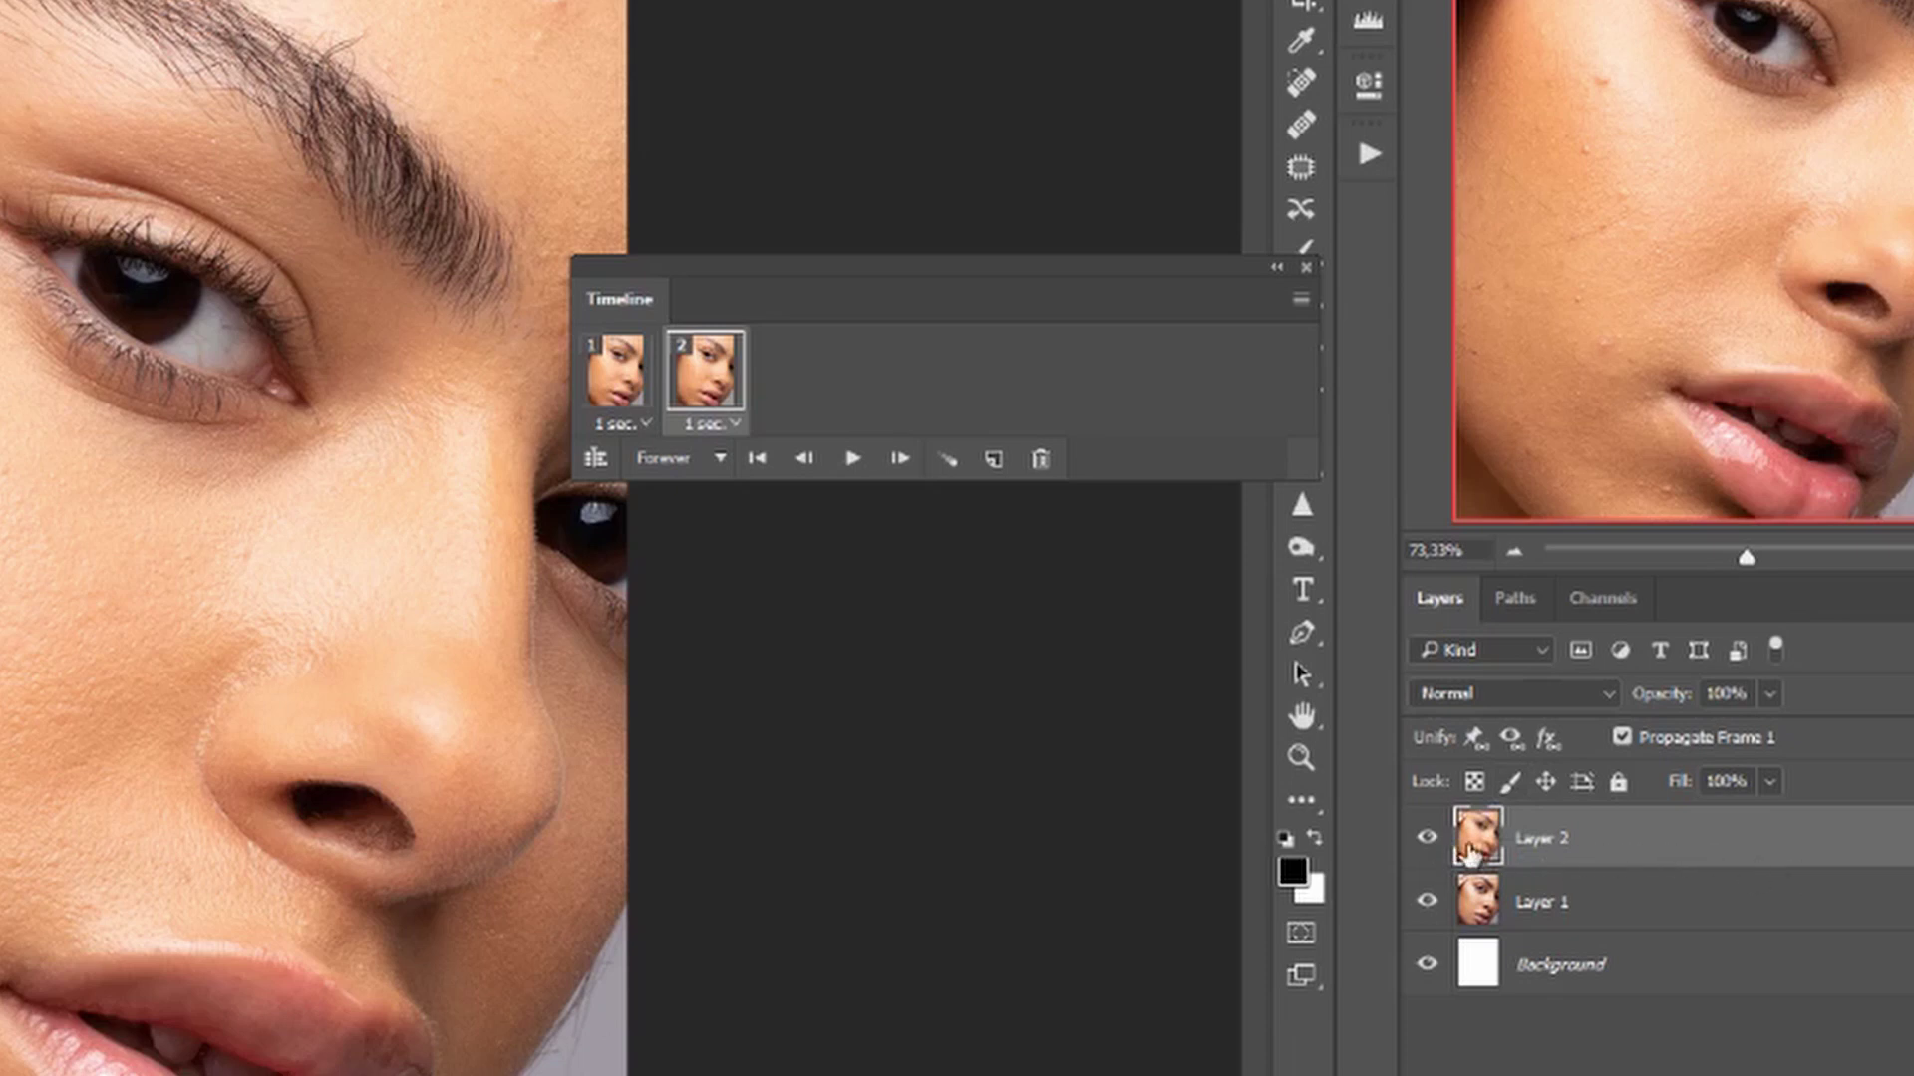
pyautogui.click(1428, 842)
pyautogui.click(1654, 909)
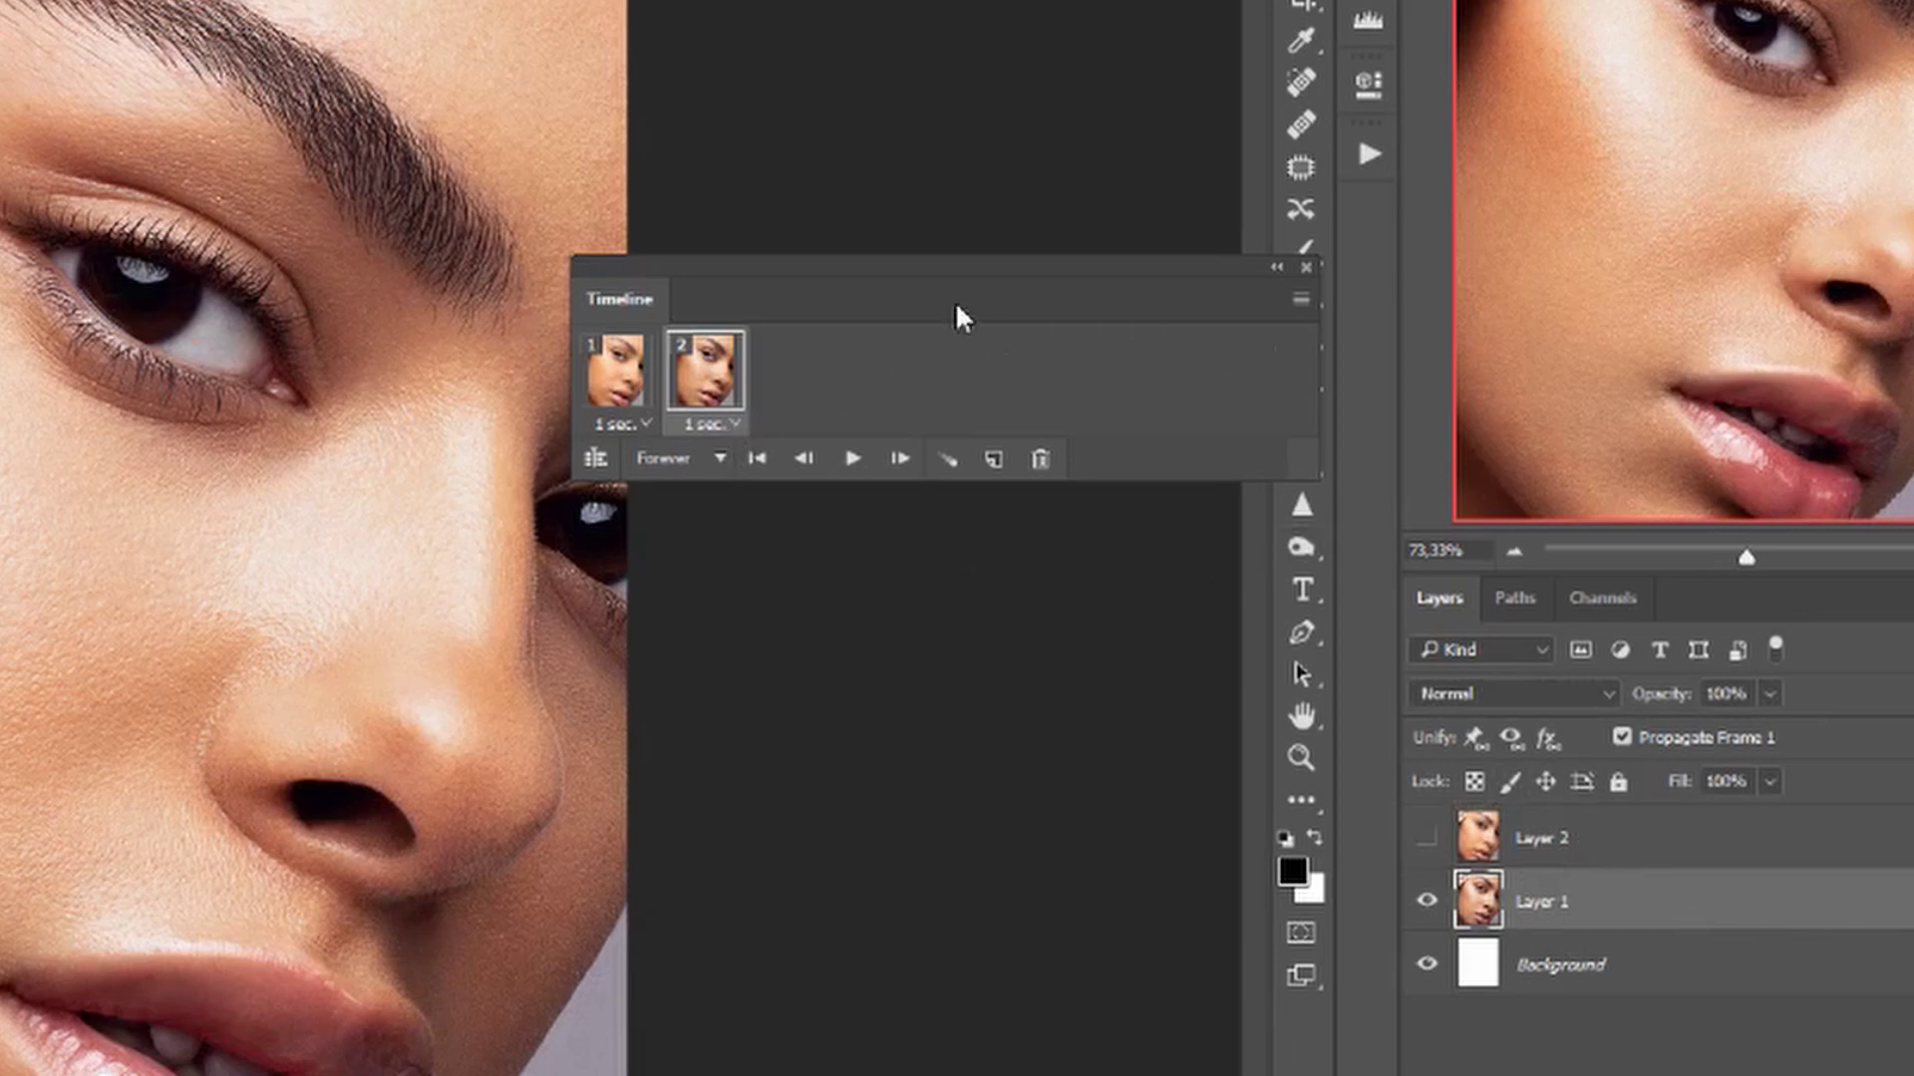
pyautogui.click(734, 423)
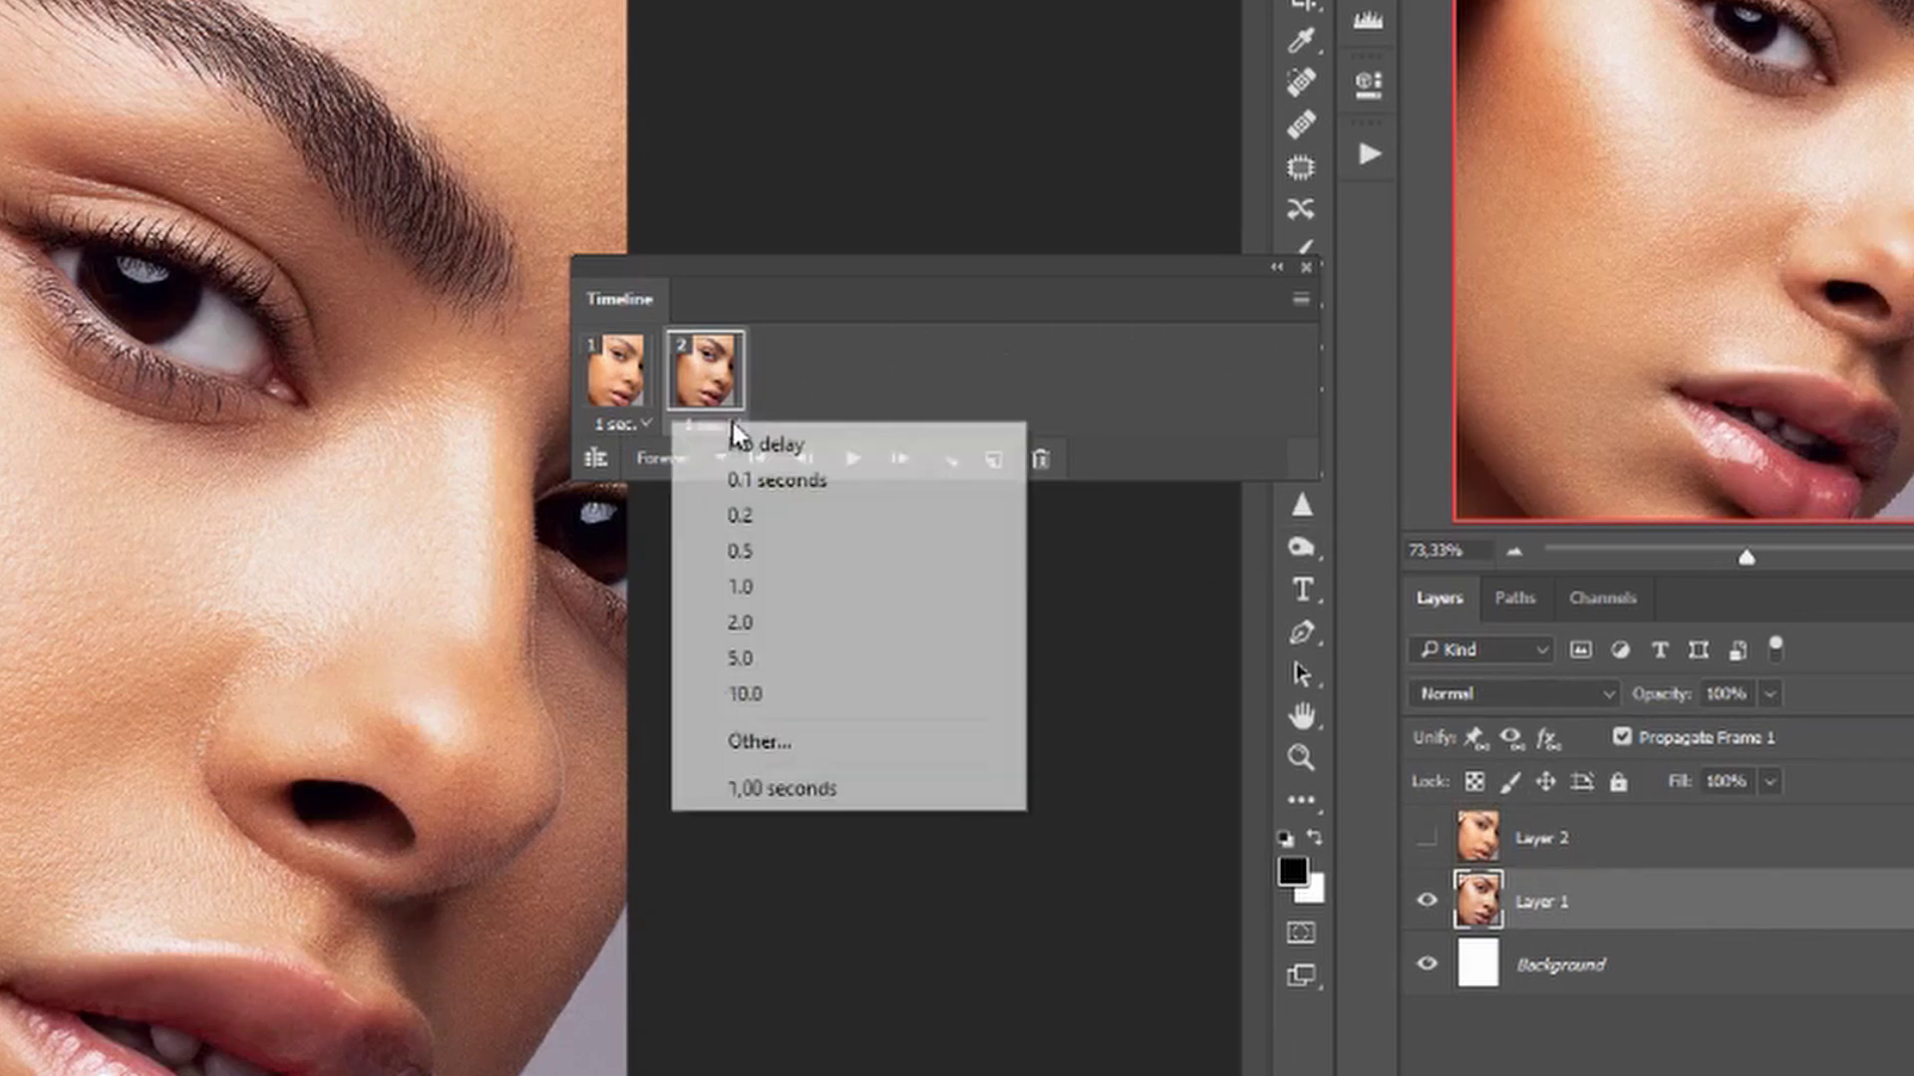
pyautogui.click(756, 588)
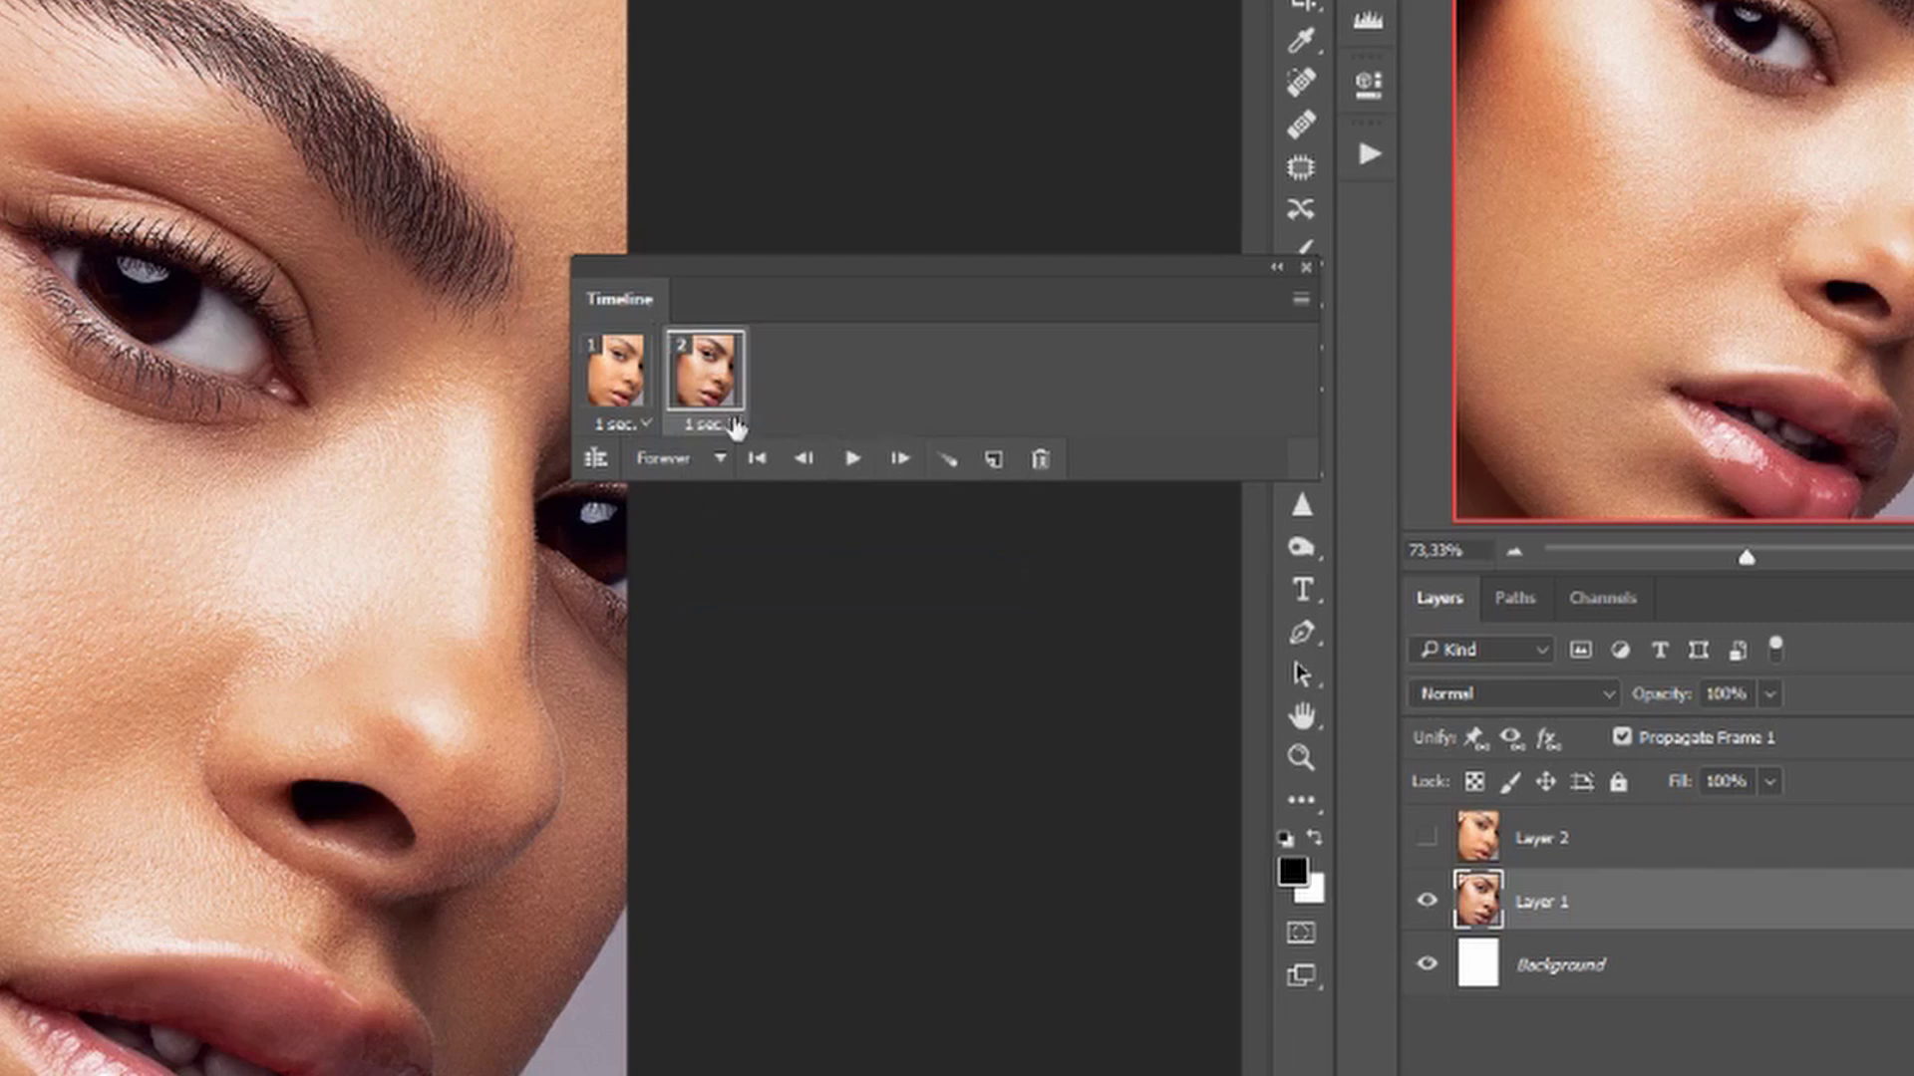
pyautogui.click(852, 459)
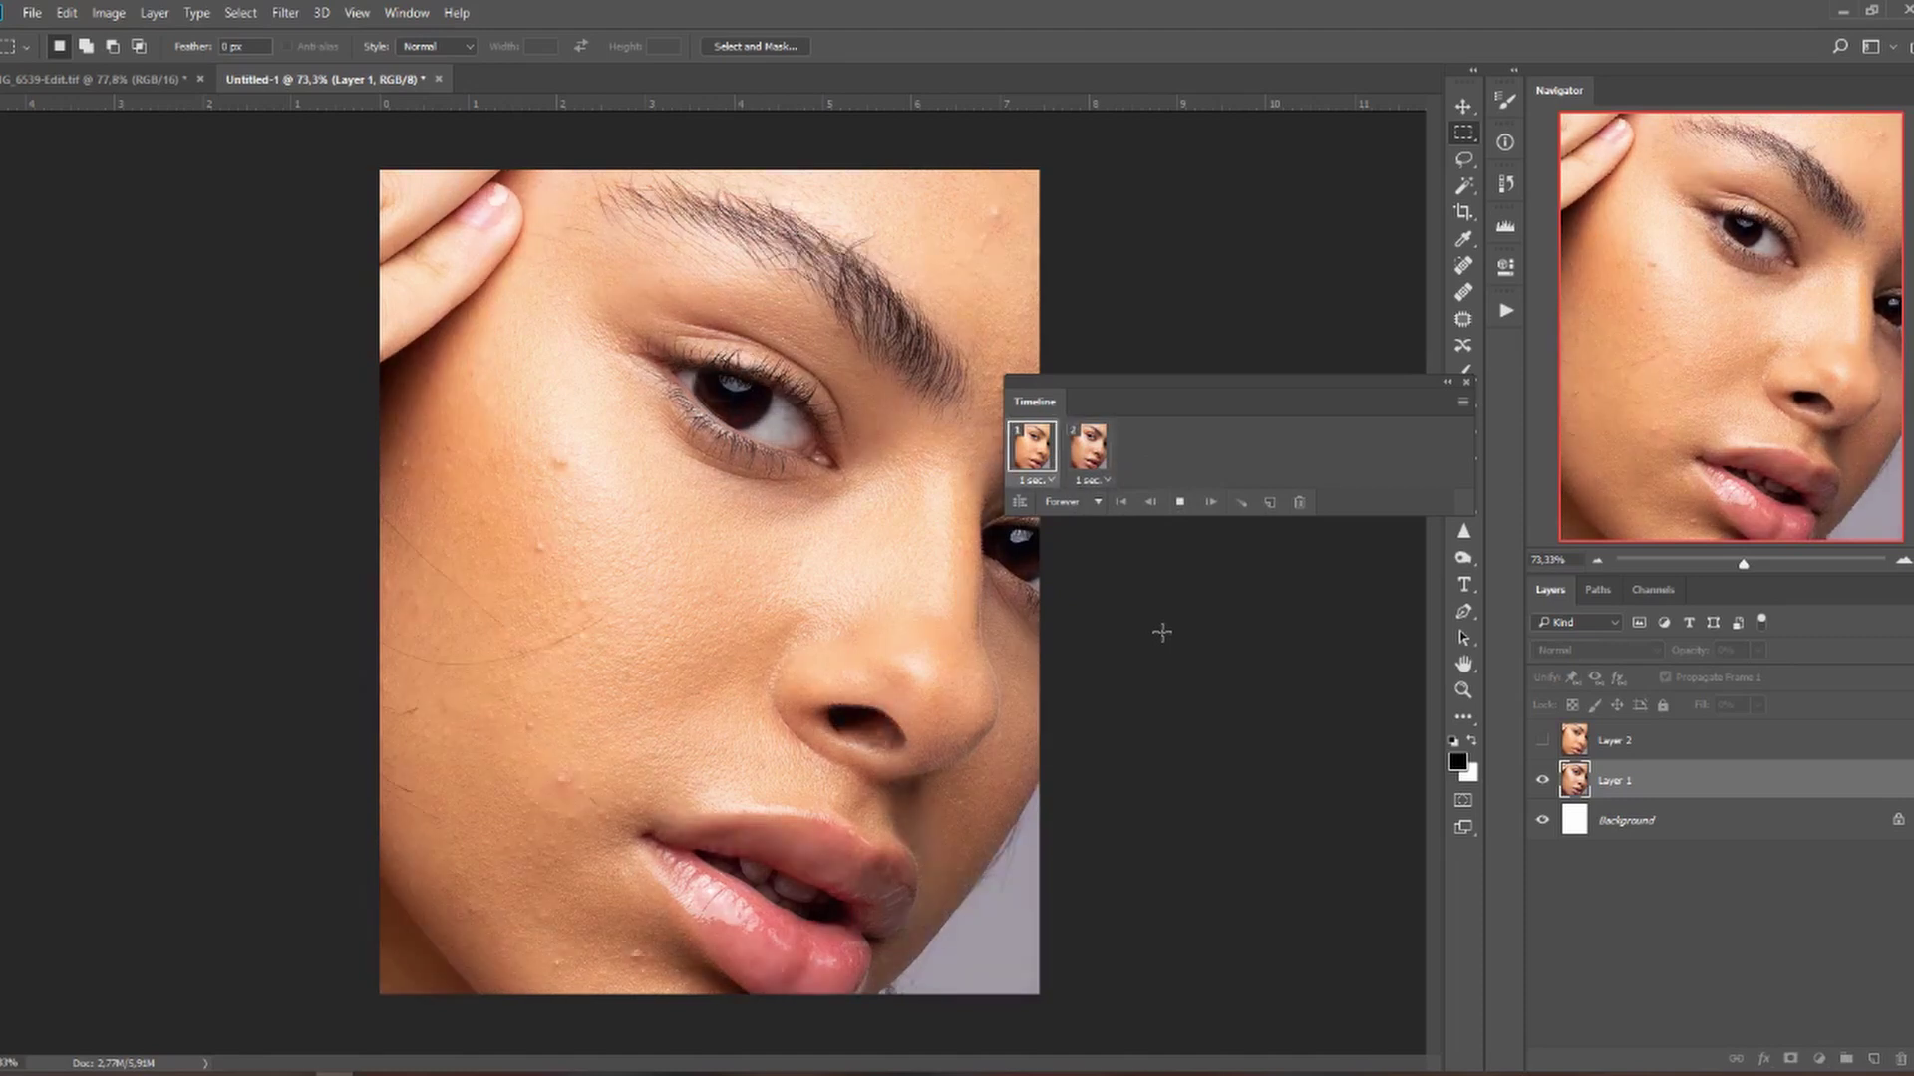
# Stop the preview and open Save for Web with GIF as the export format.
pyautogui.click(1181, 504)
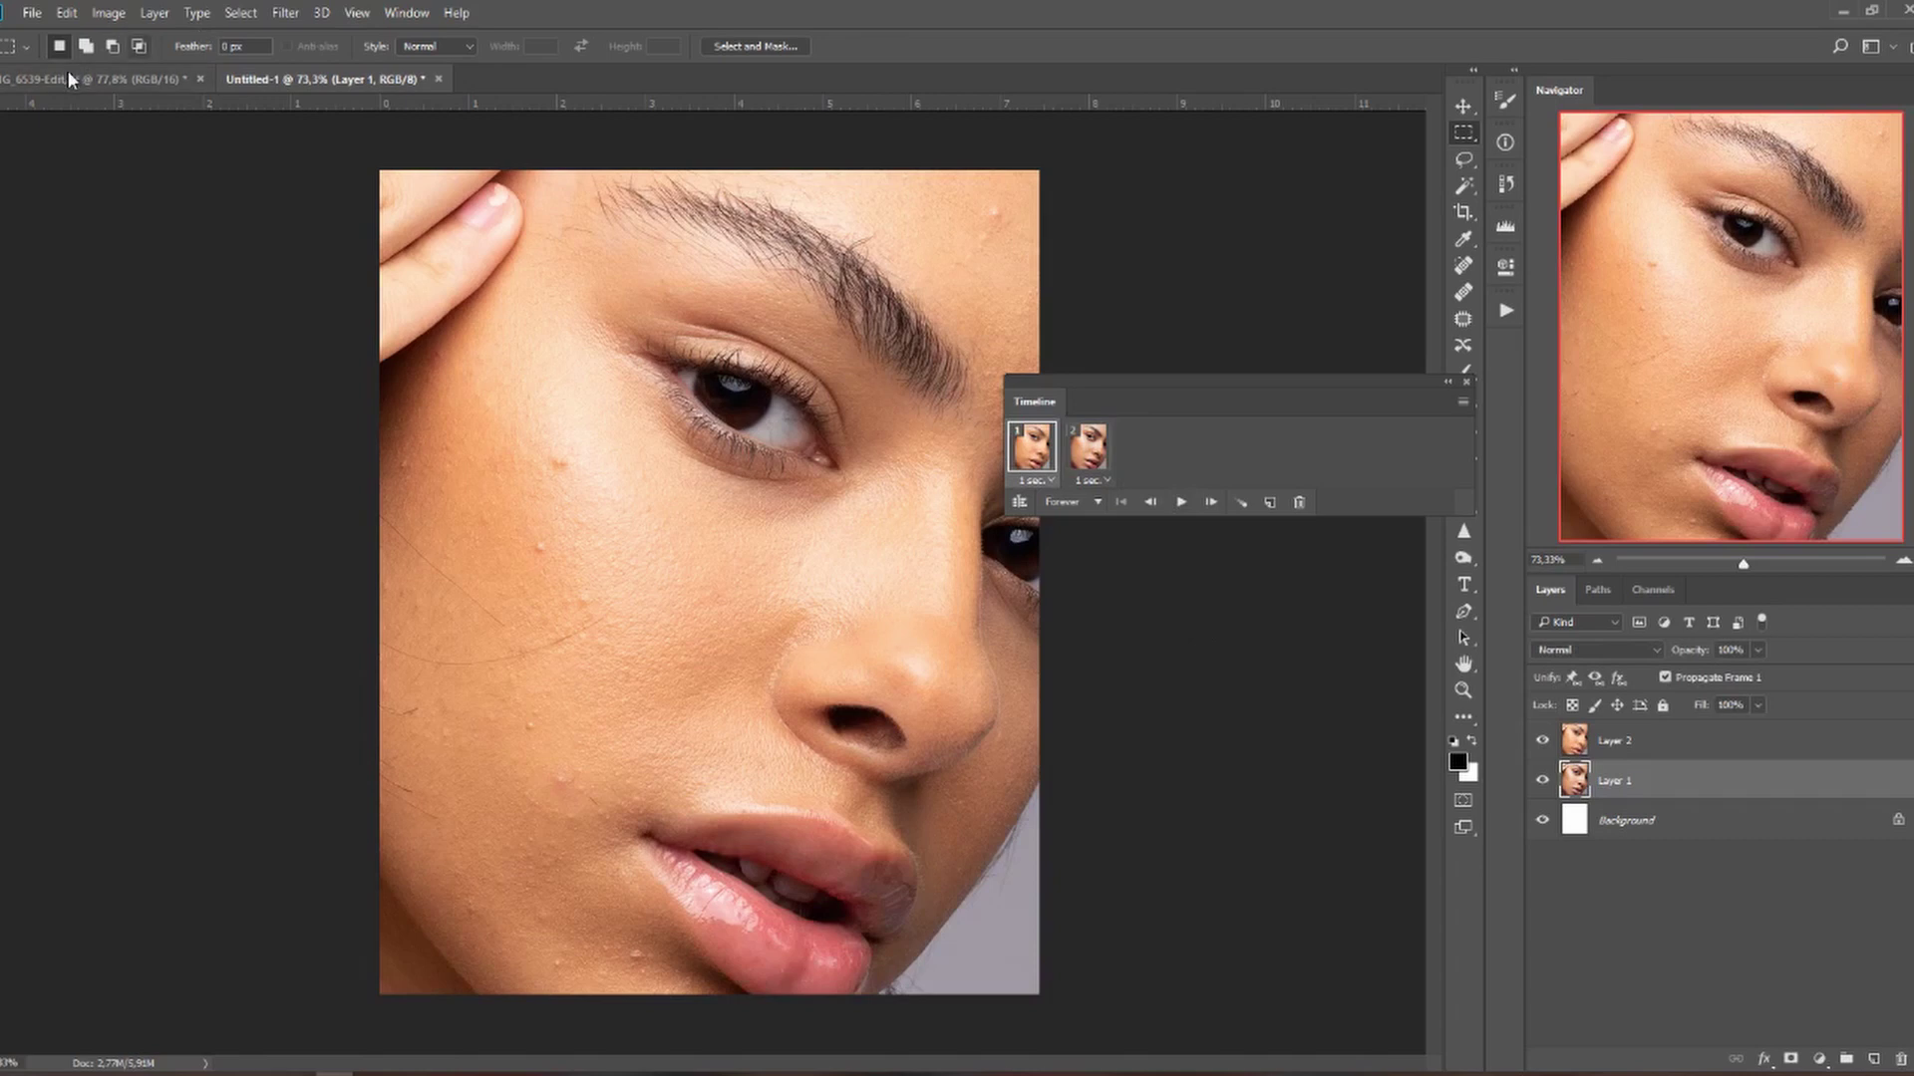
pyautogui.click(32, 13)
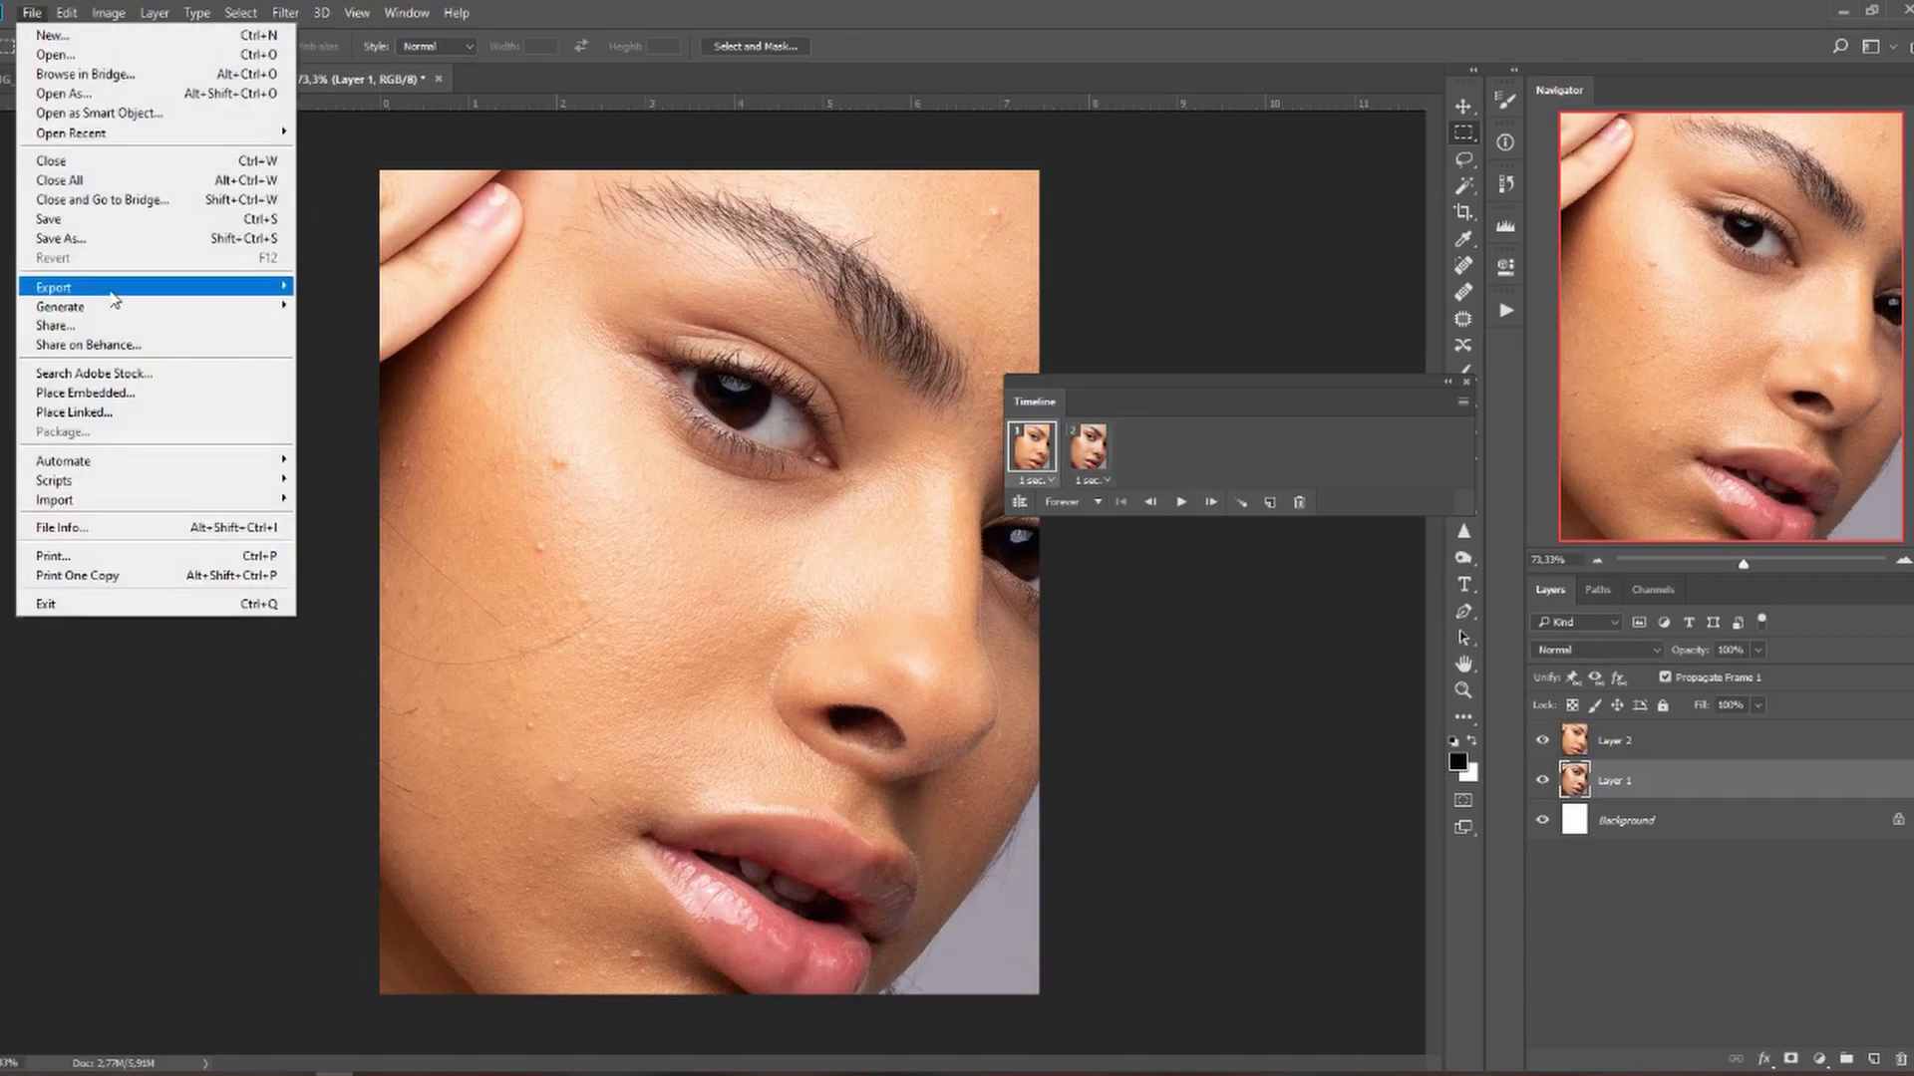
pyautogui.moveTo(219, 292)
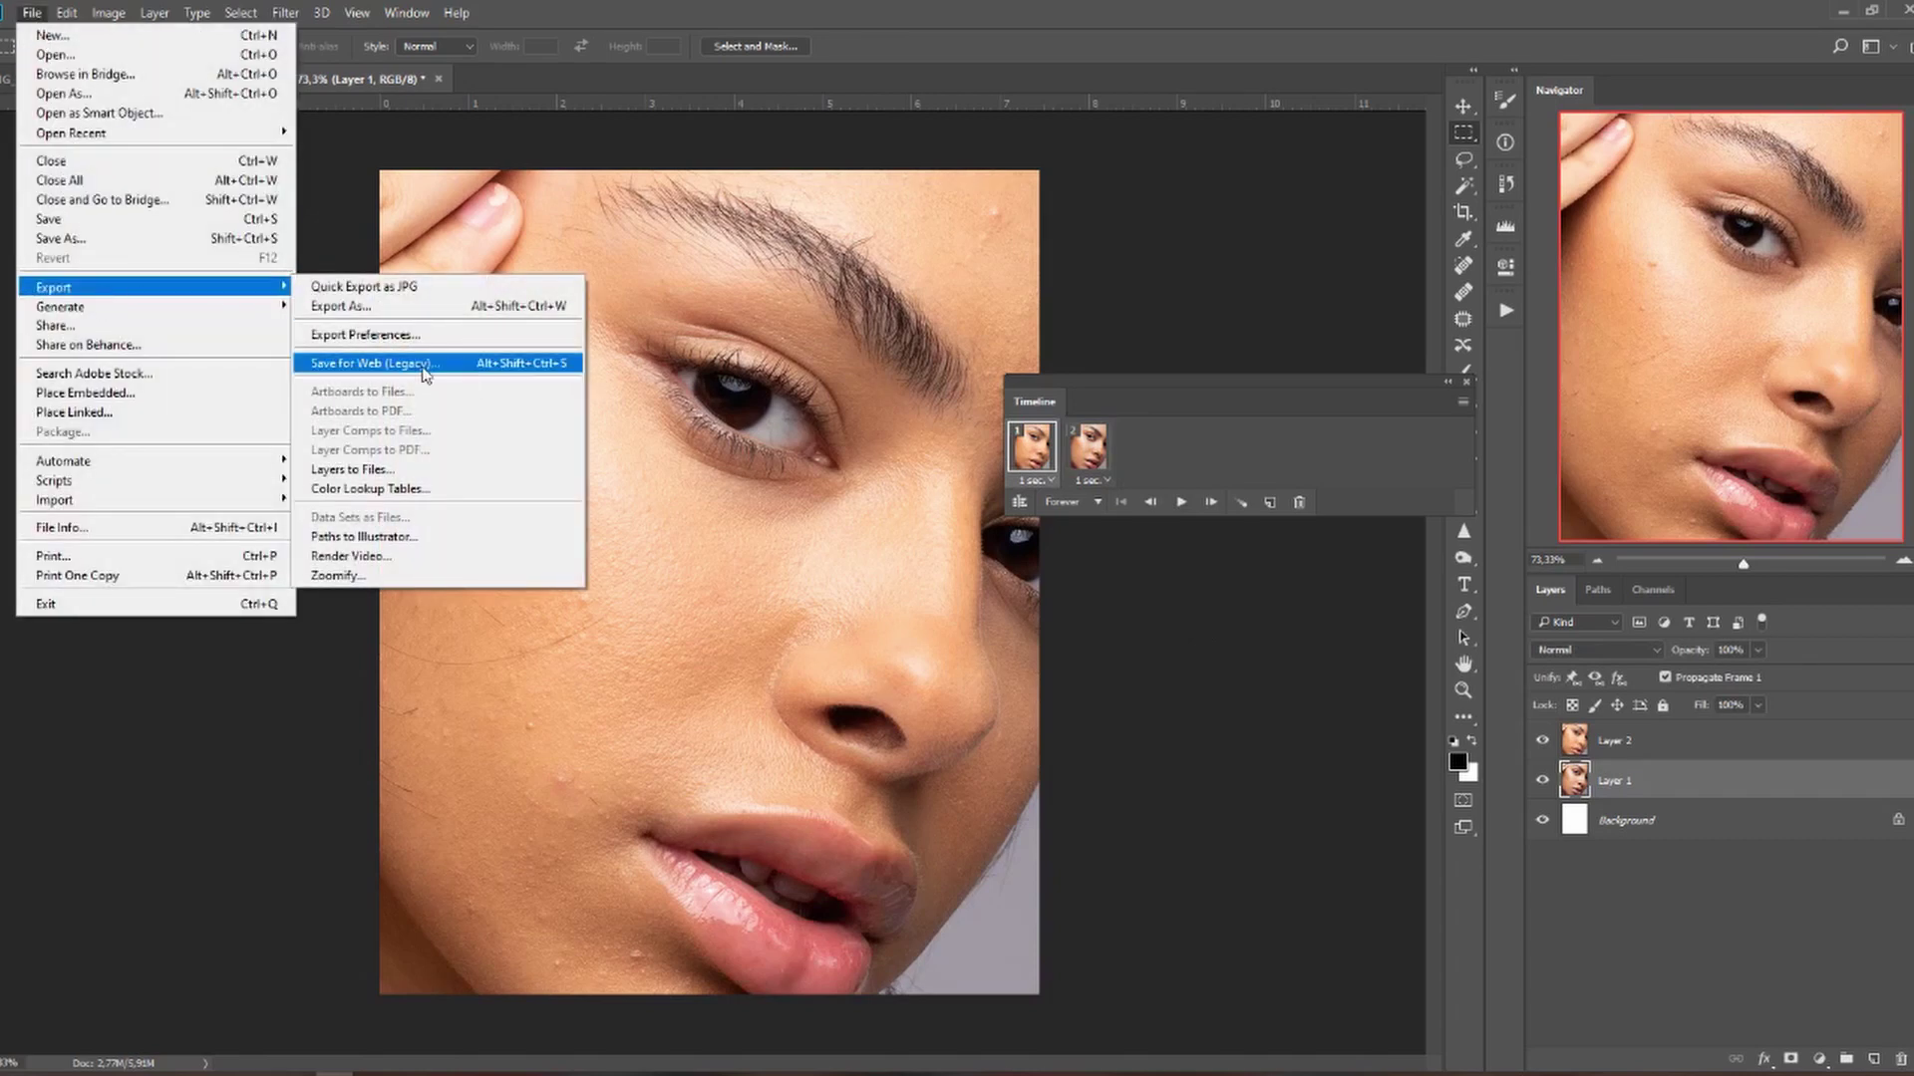
pyautogui.click(424, 364)
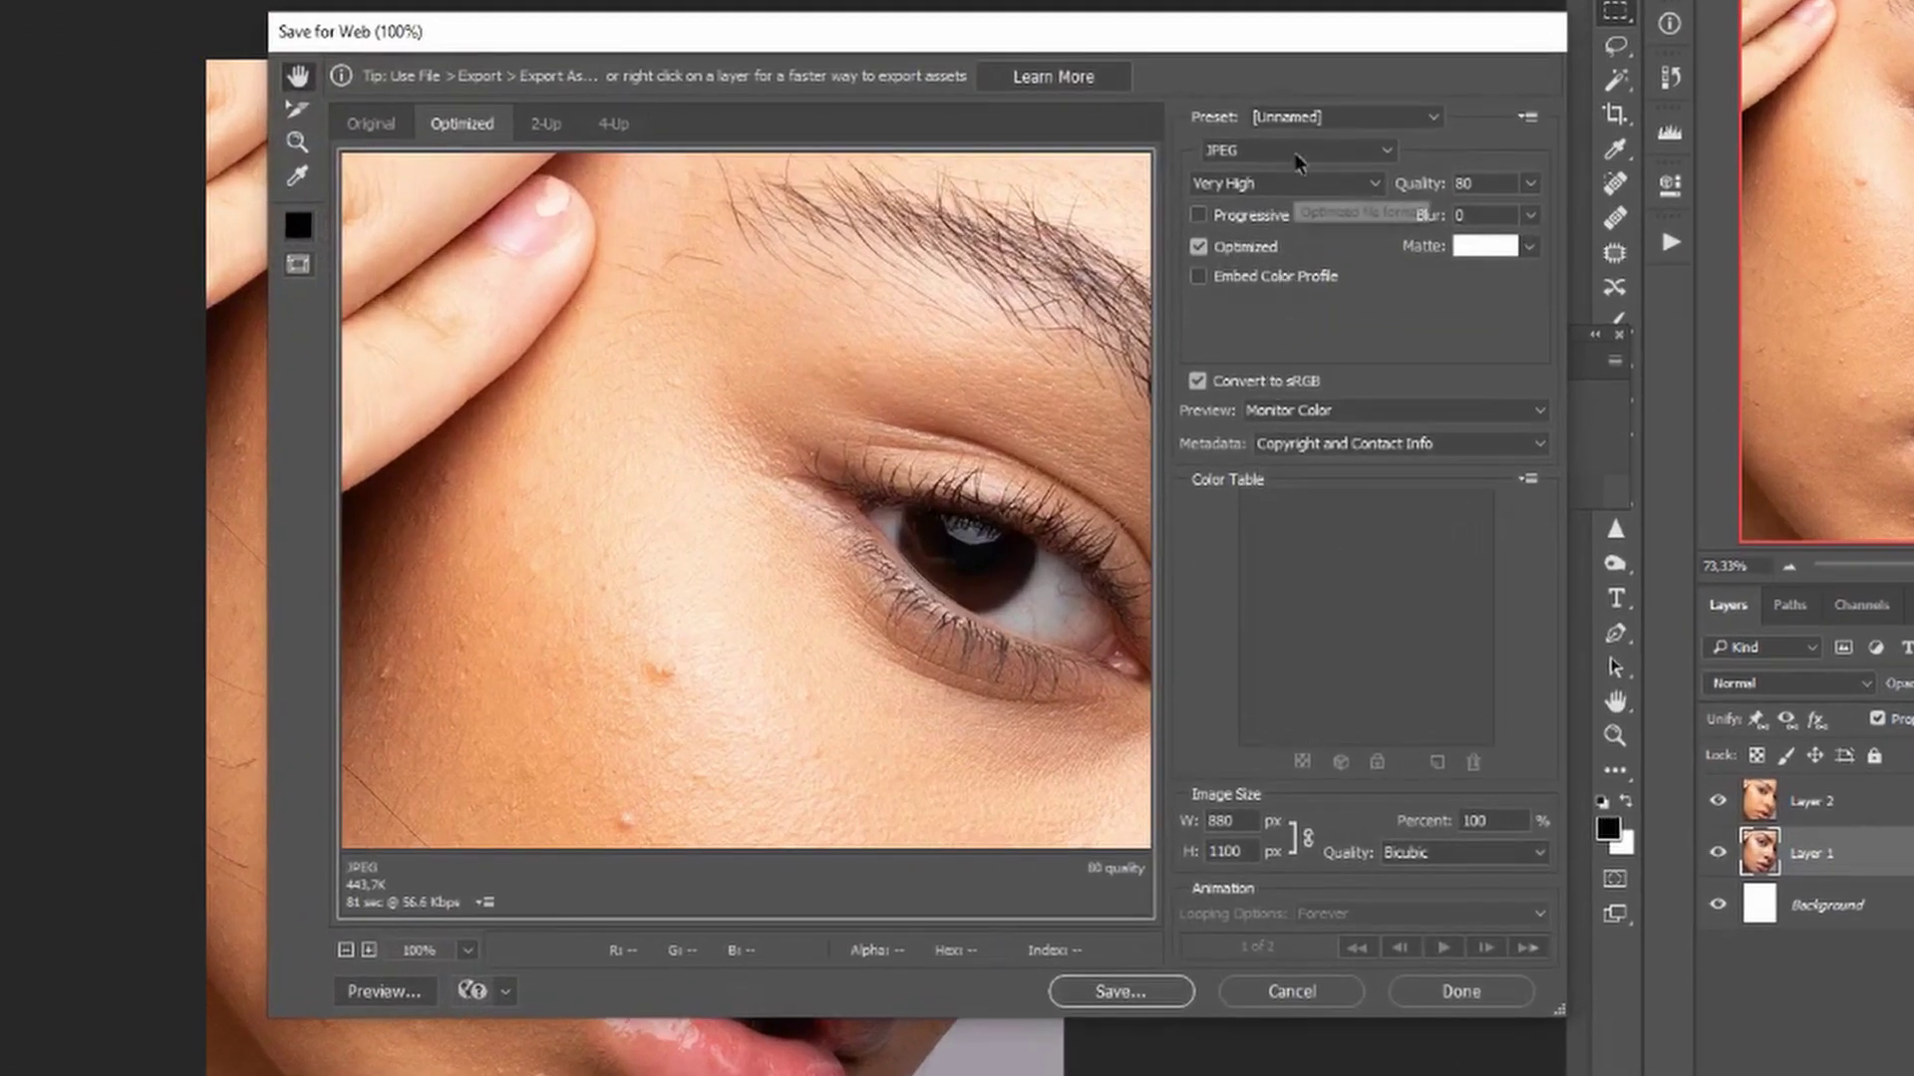
pyautogui.click(1318, 149)
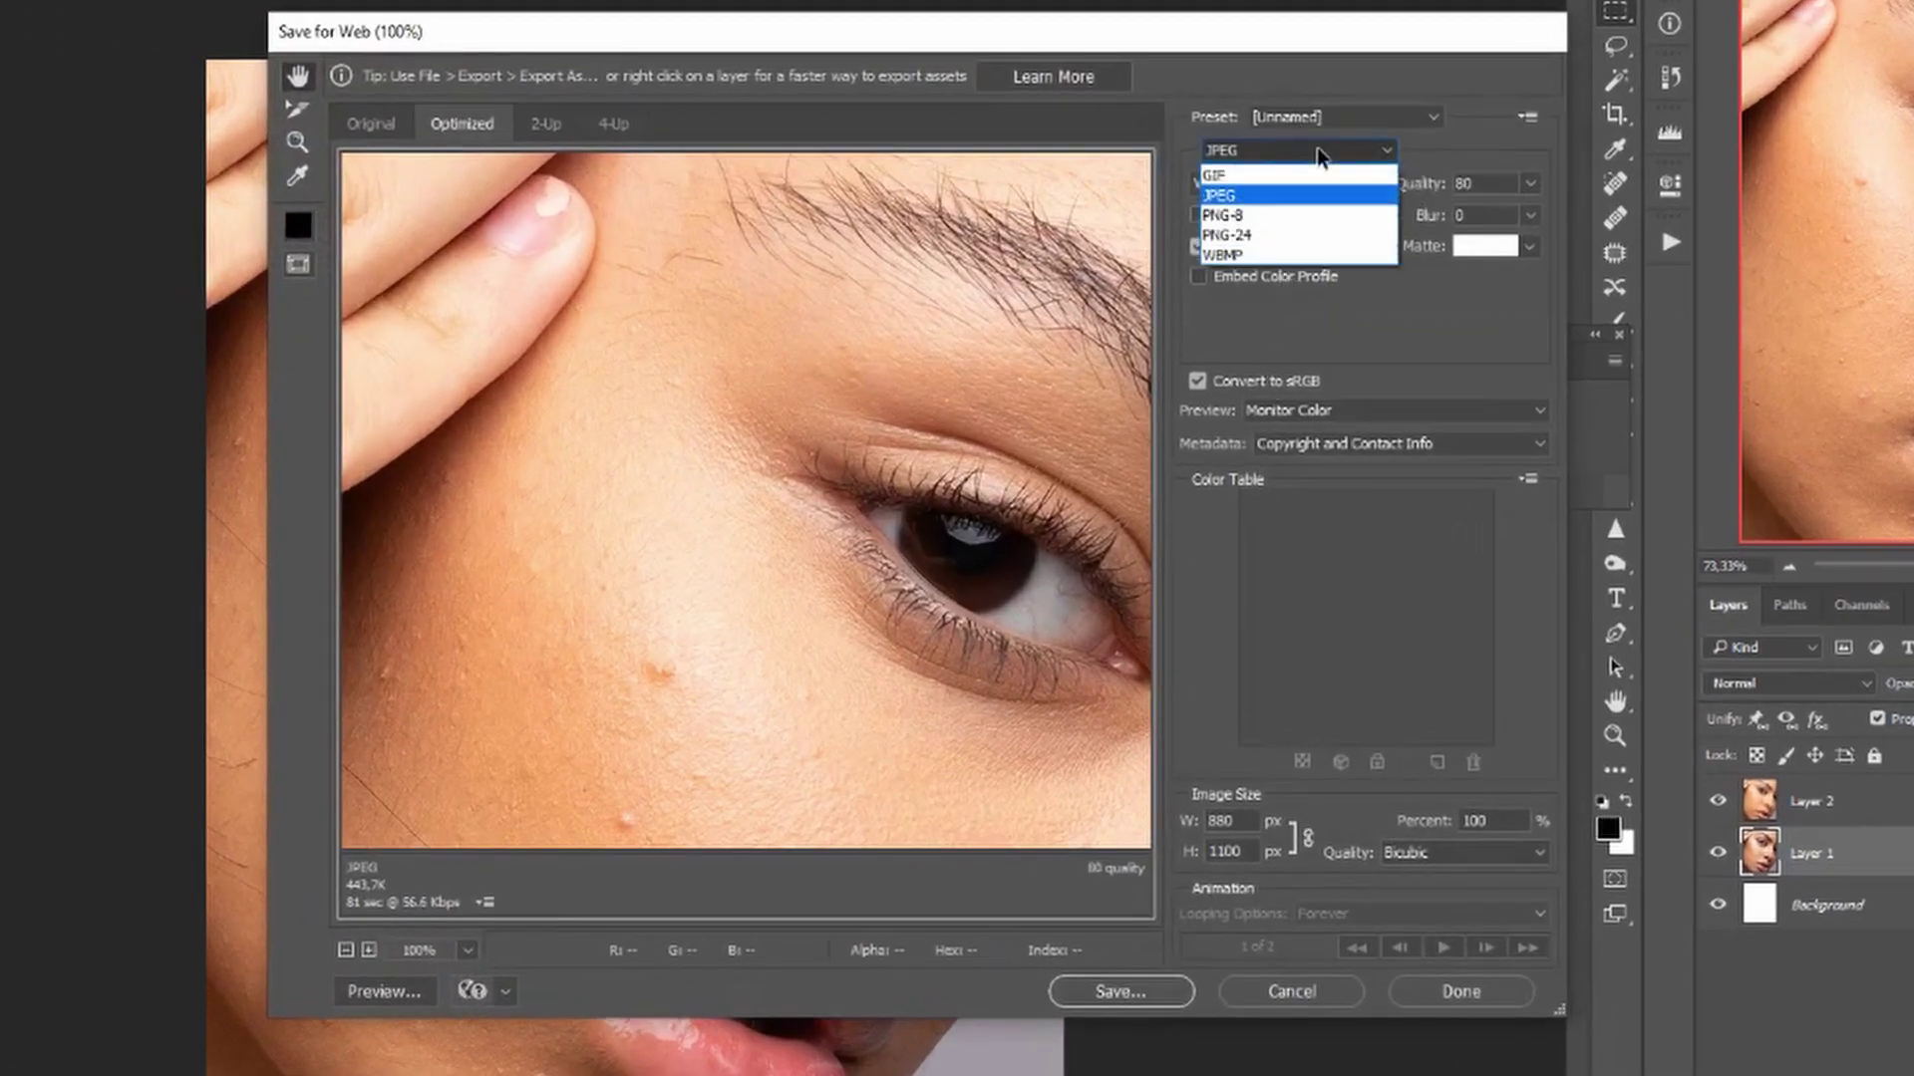
pyautogui.click(1281, 180)
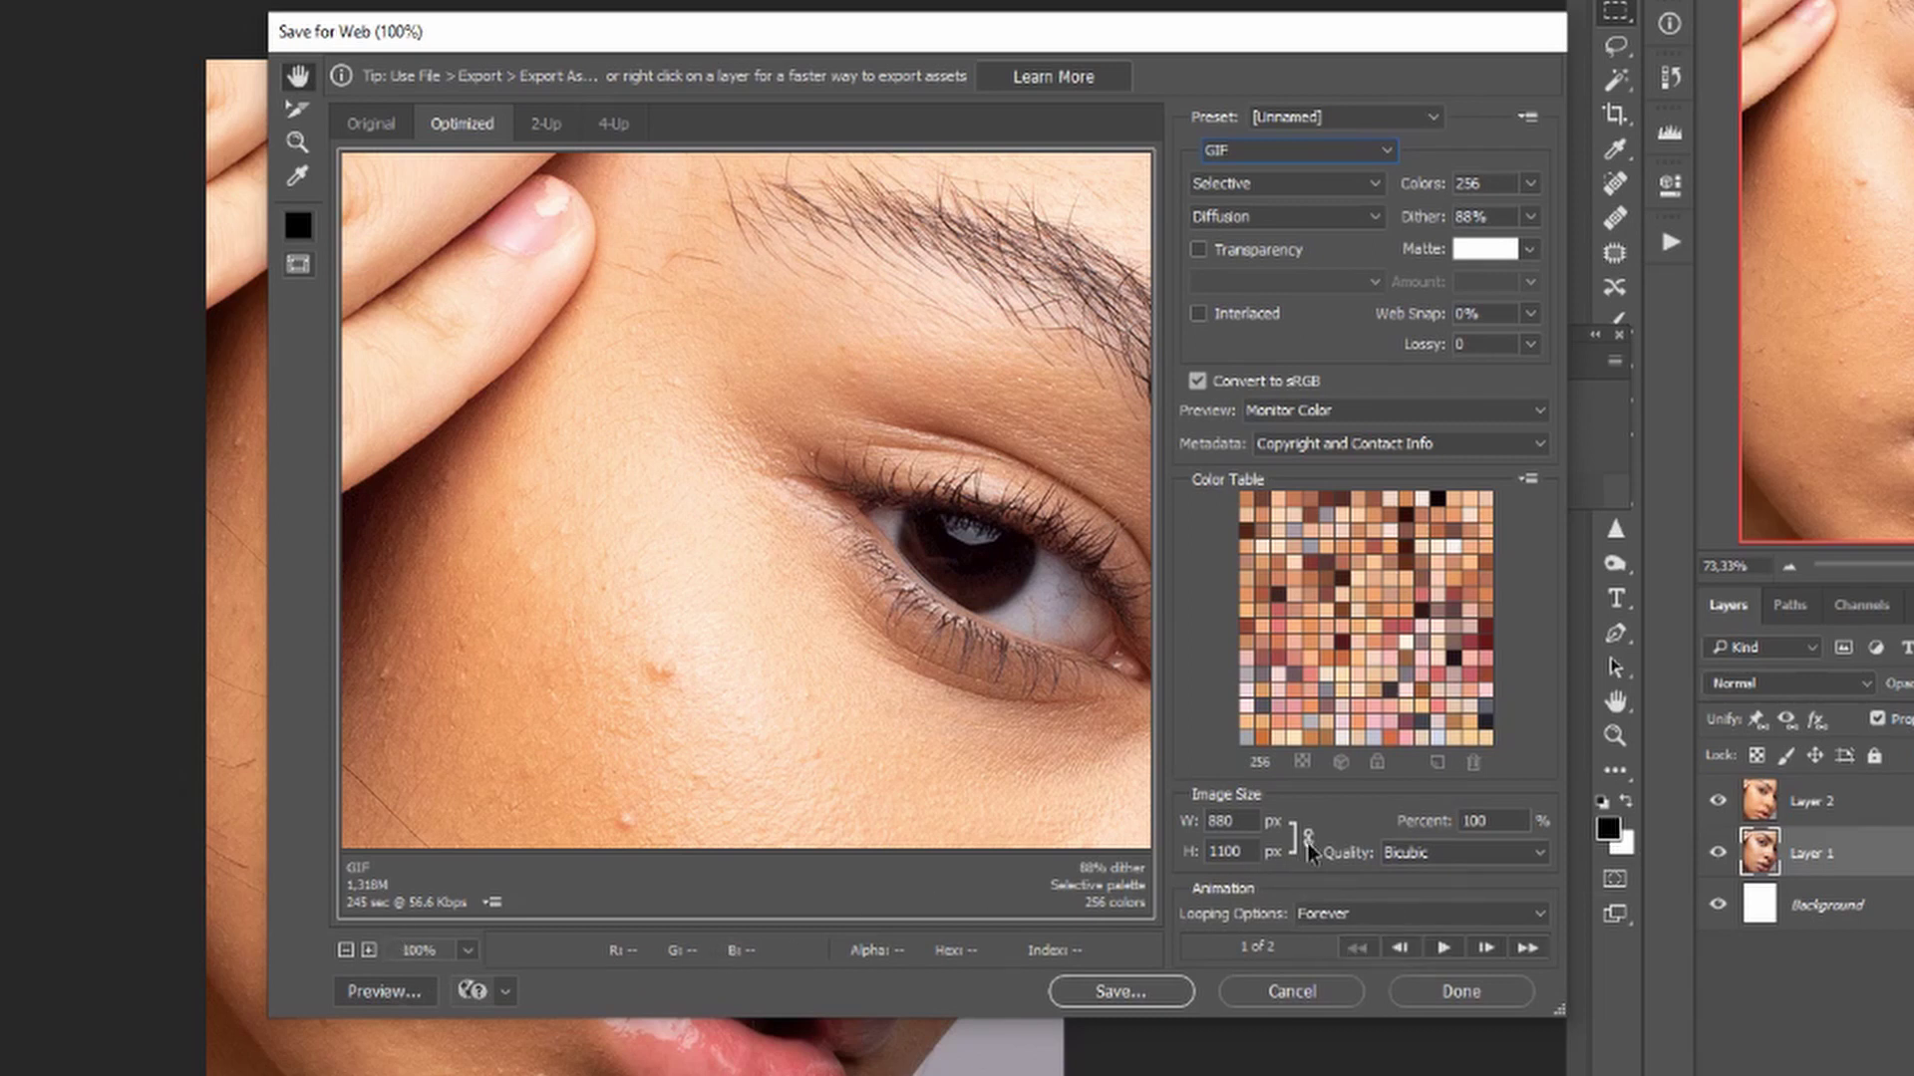
# Preview the looping GIF animation in Save for Web, then start saving it.
pyautogui.click(1443, 947)
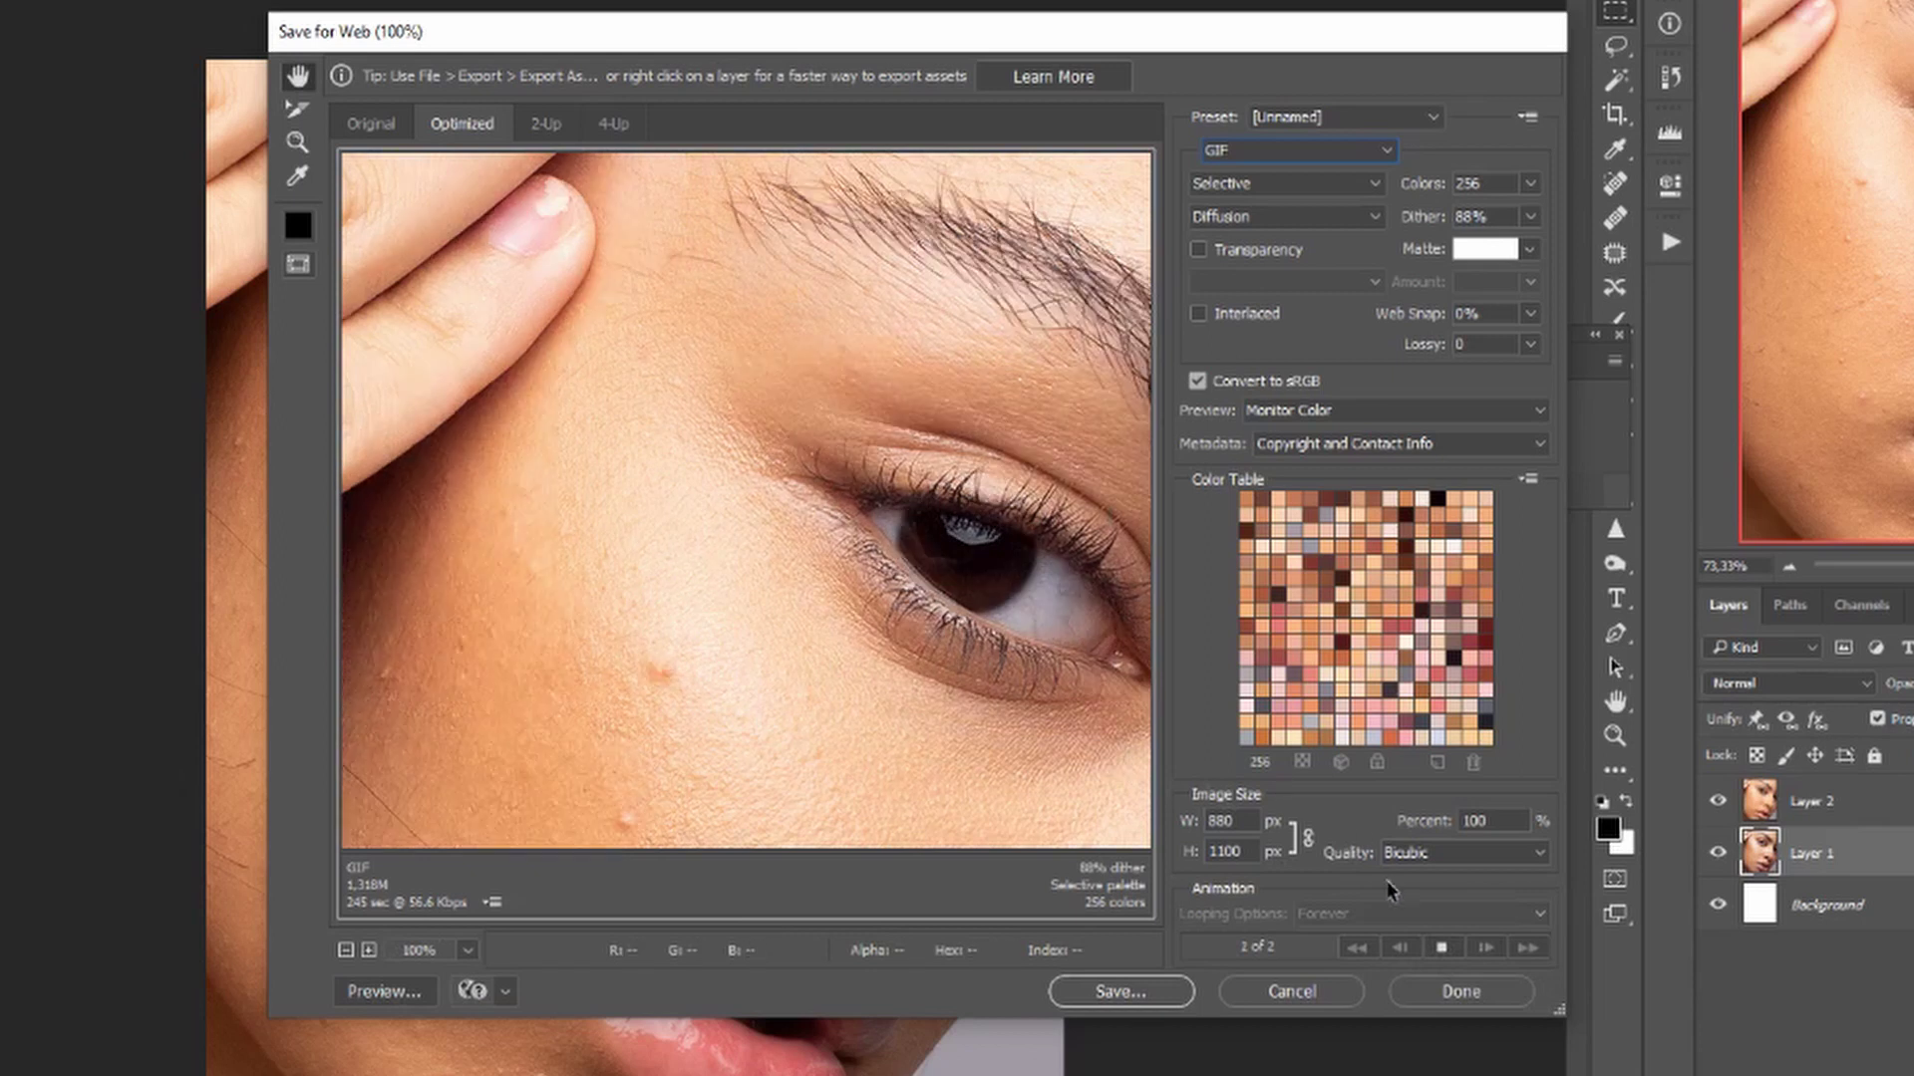
pyautogui.click(1441, 949)
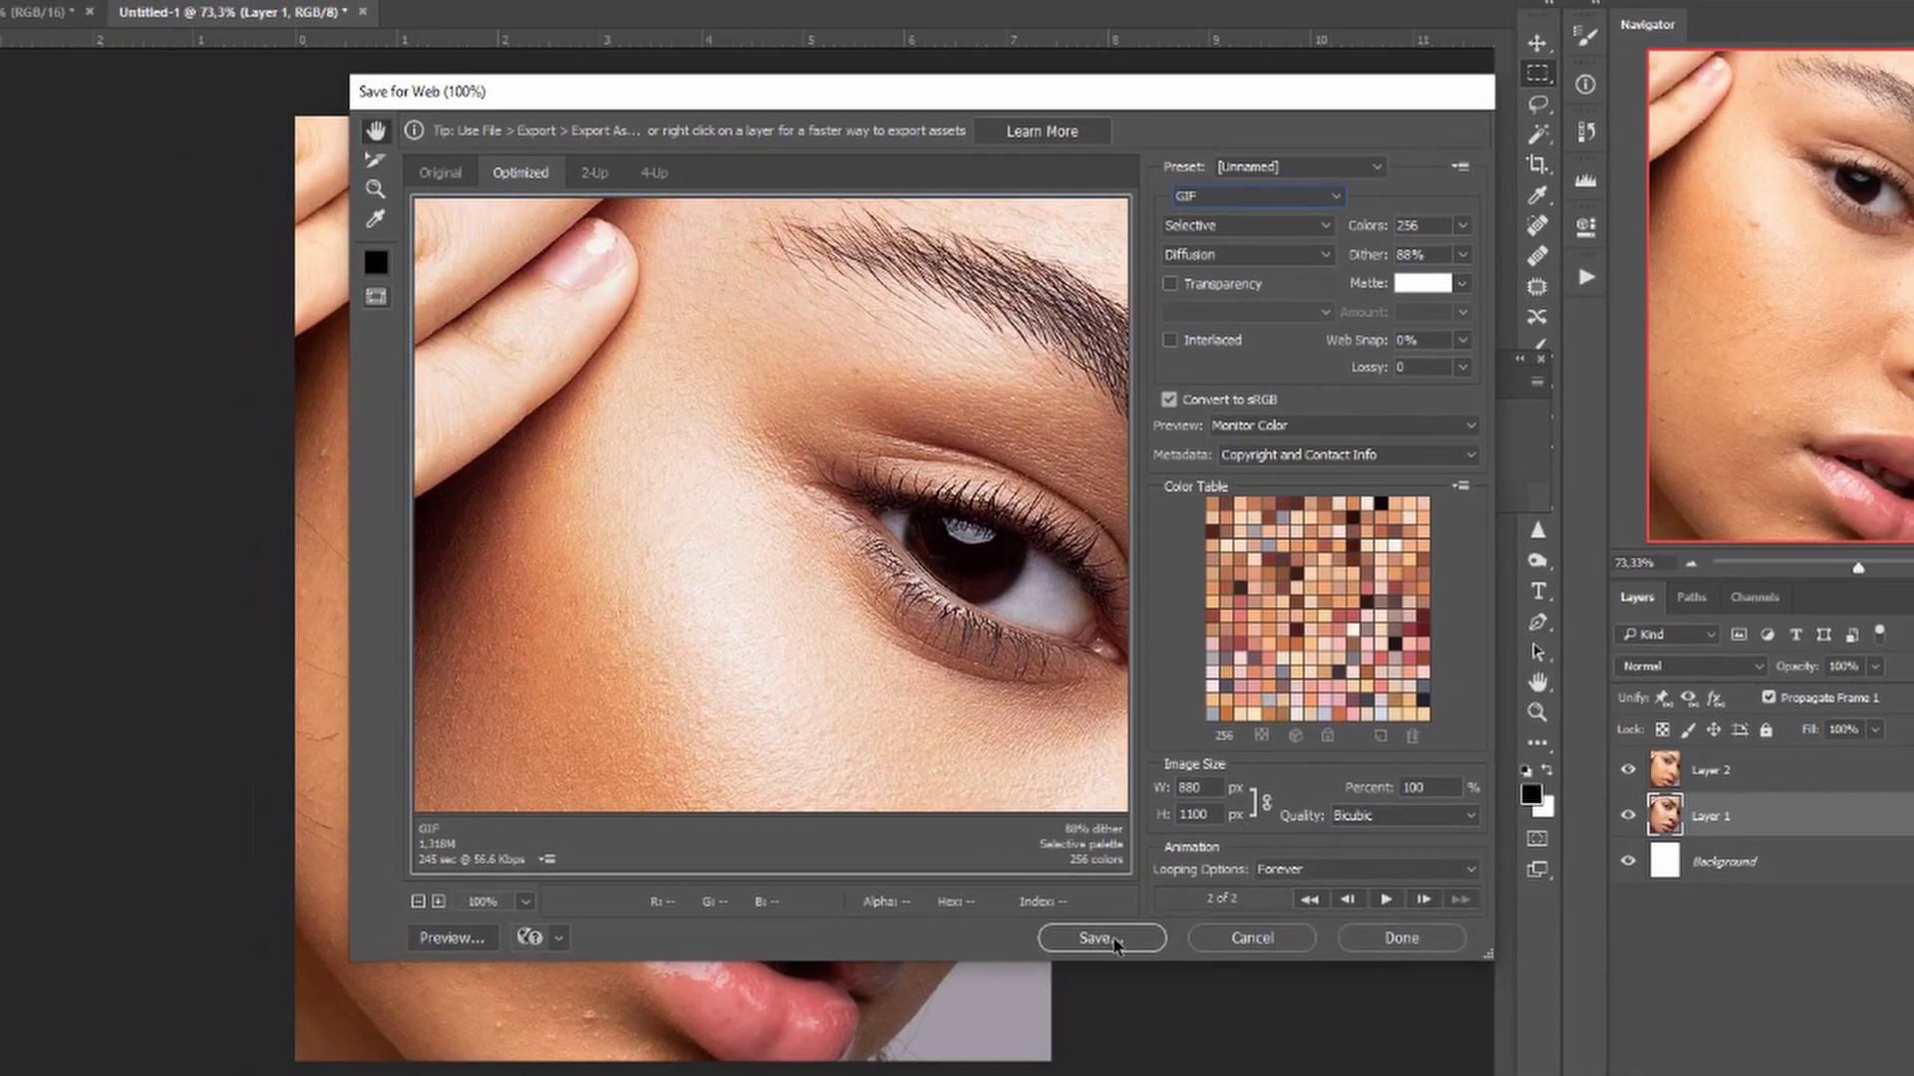
pyautogui.click(1137, 999)
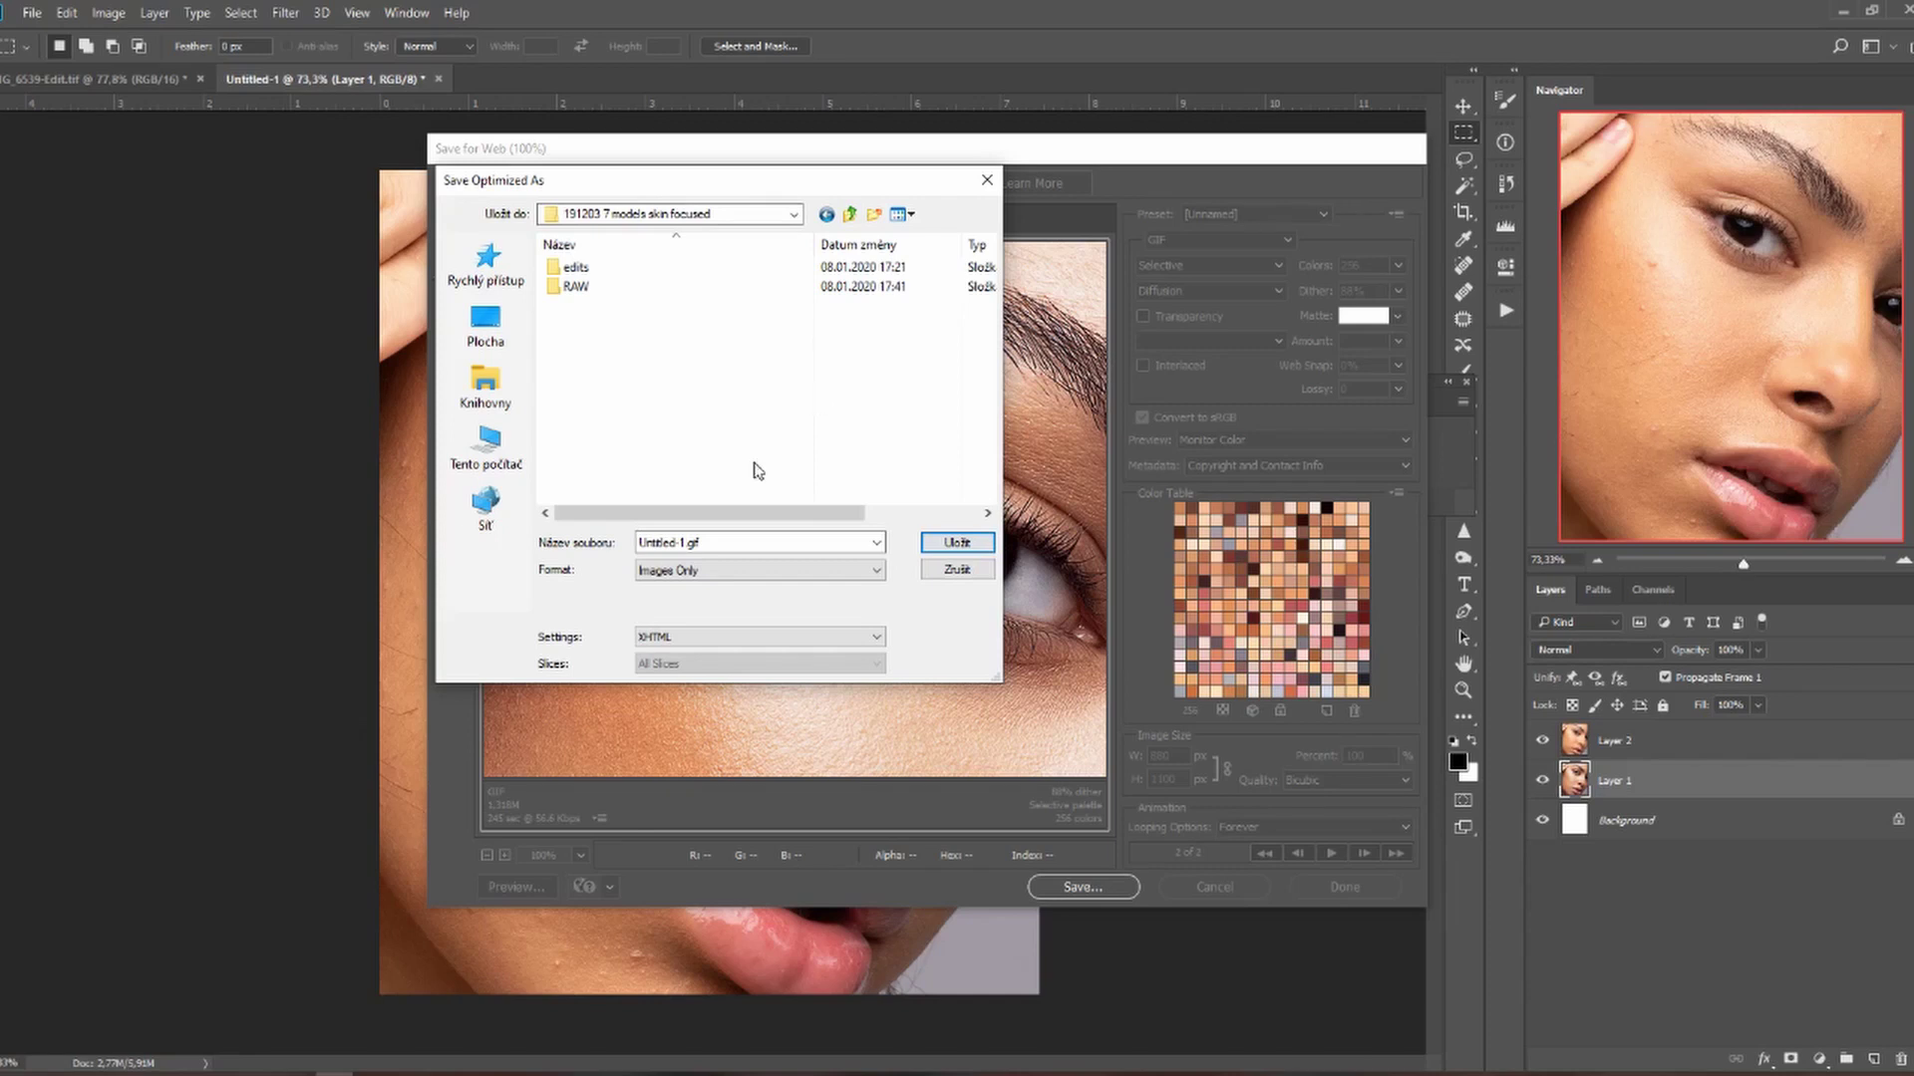
# Save the GIF as 'before and after1' in the 191203 7 models skin focused folder.
pyautogui.moveTo(688, 542); pyautogui.dragTo(605, 541)
pyautogui.write('before and after')
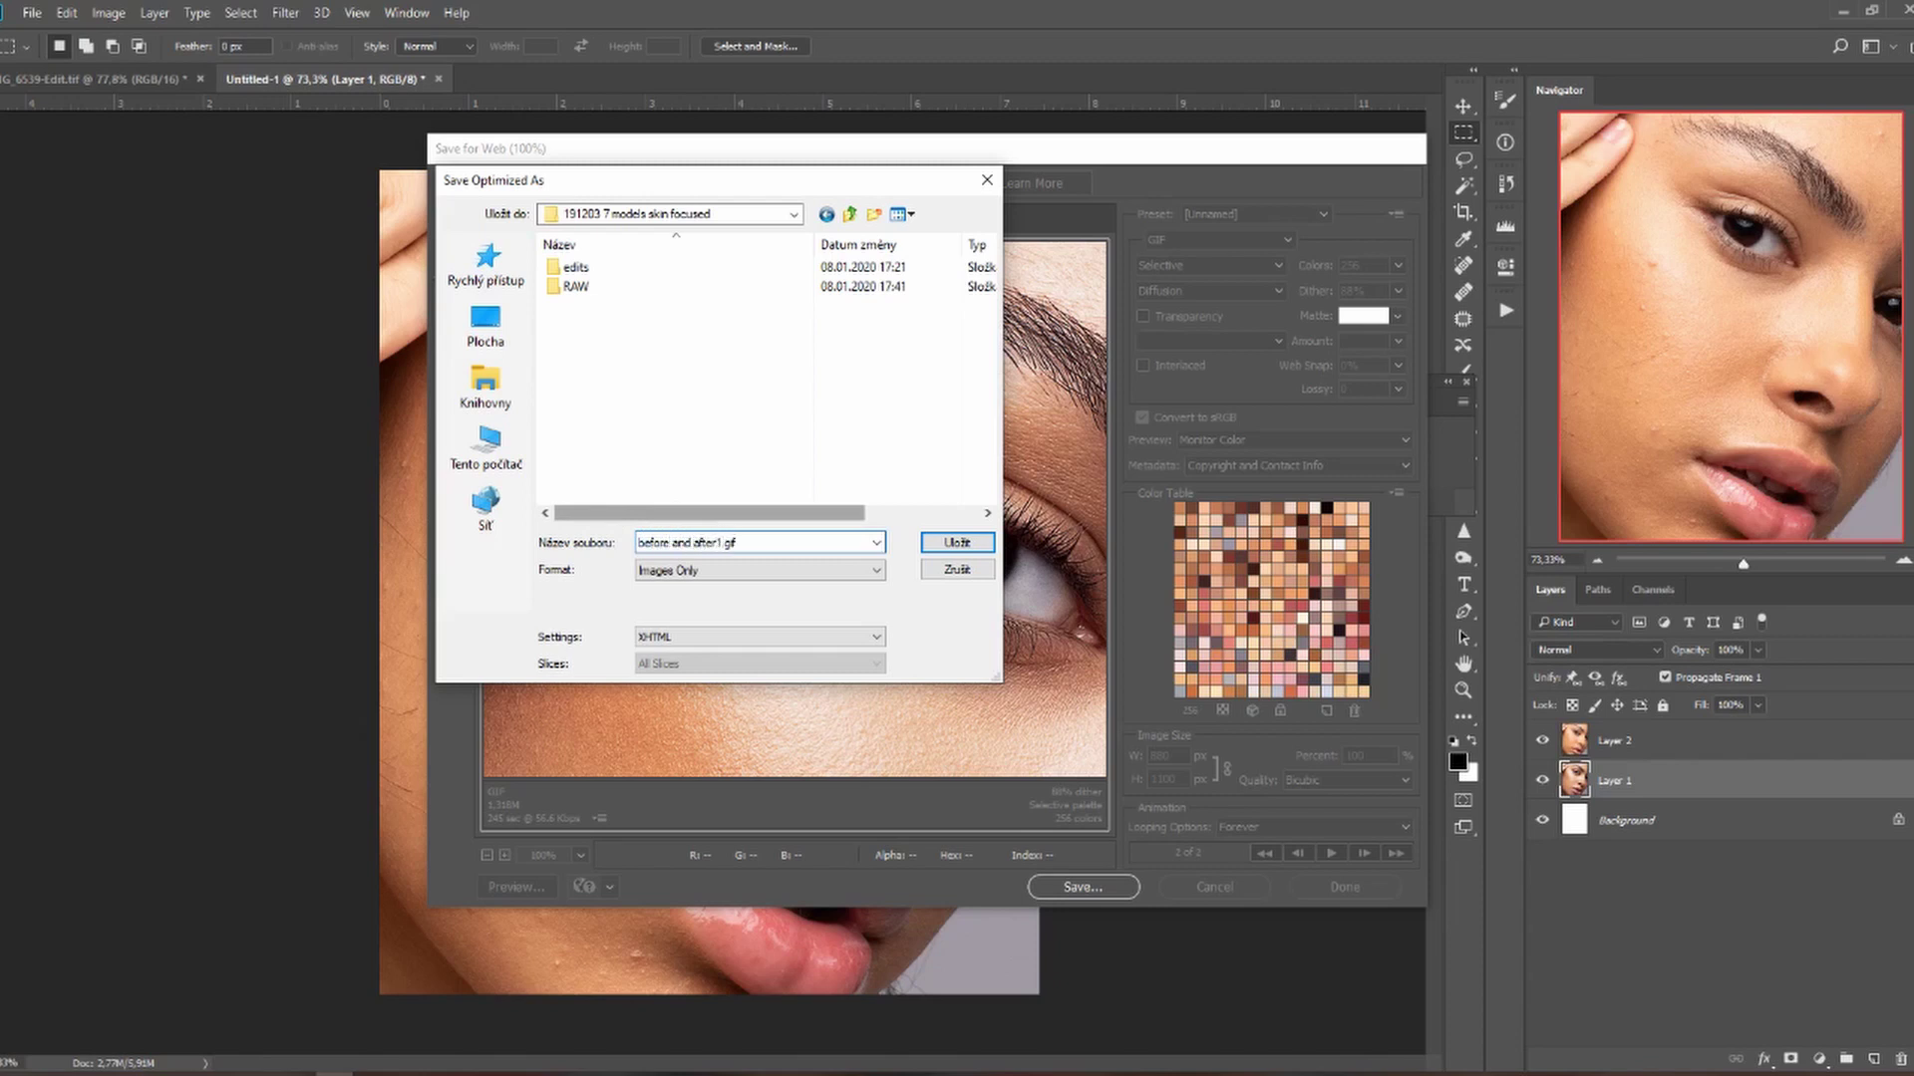
pyautogui.click(957, 542)
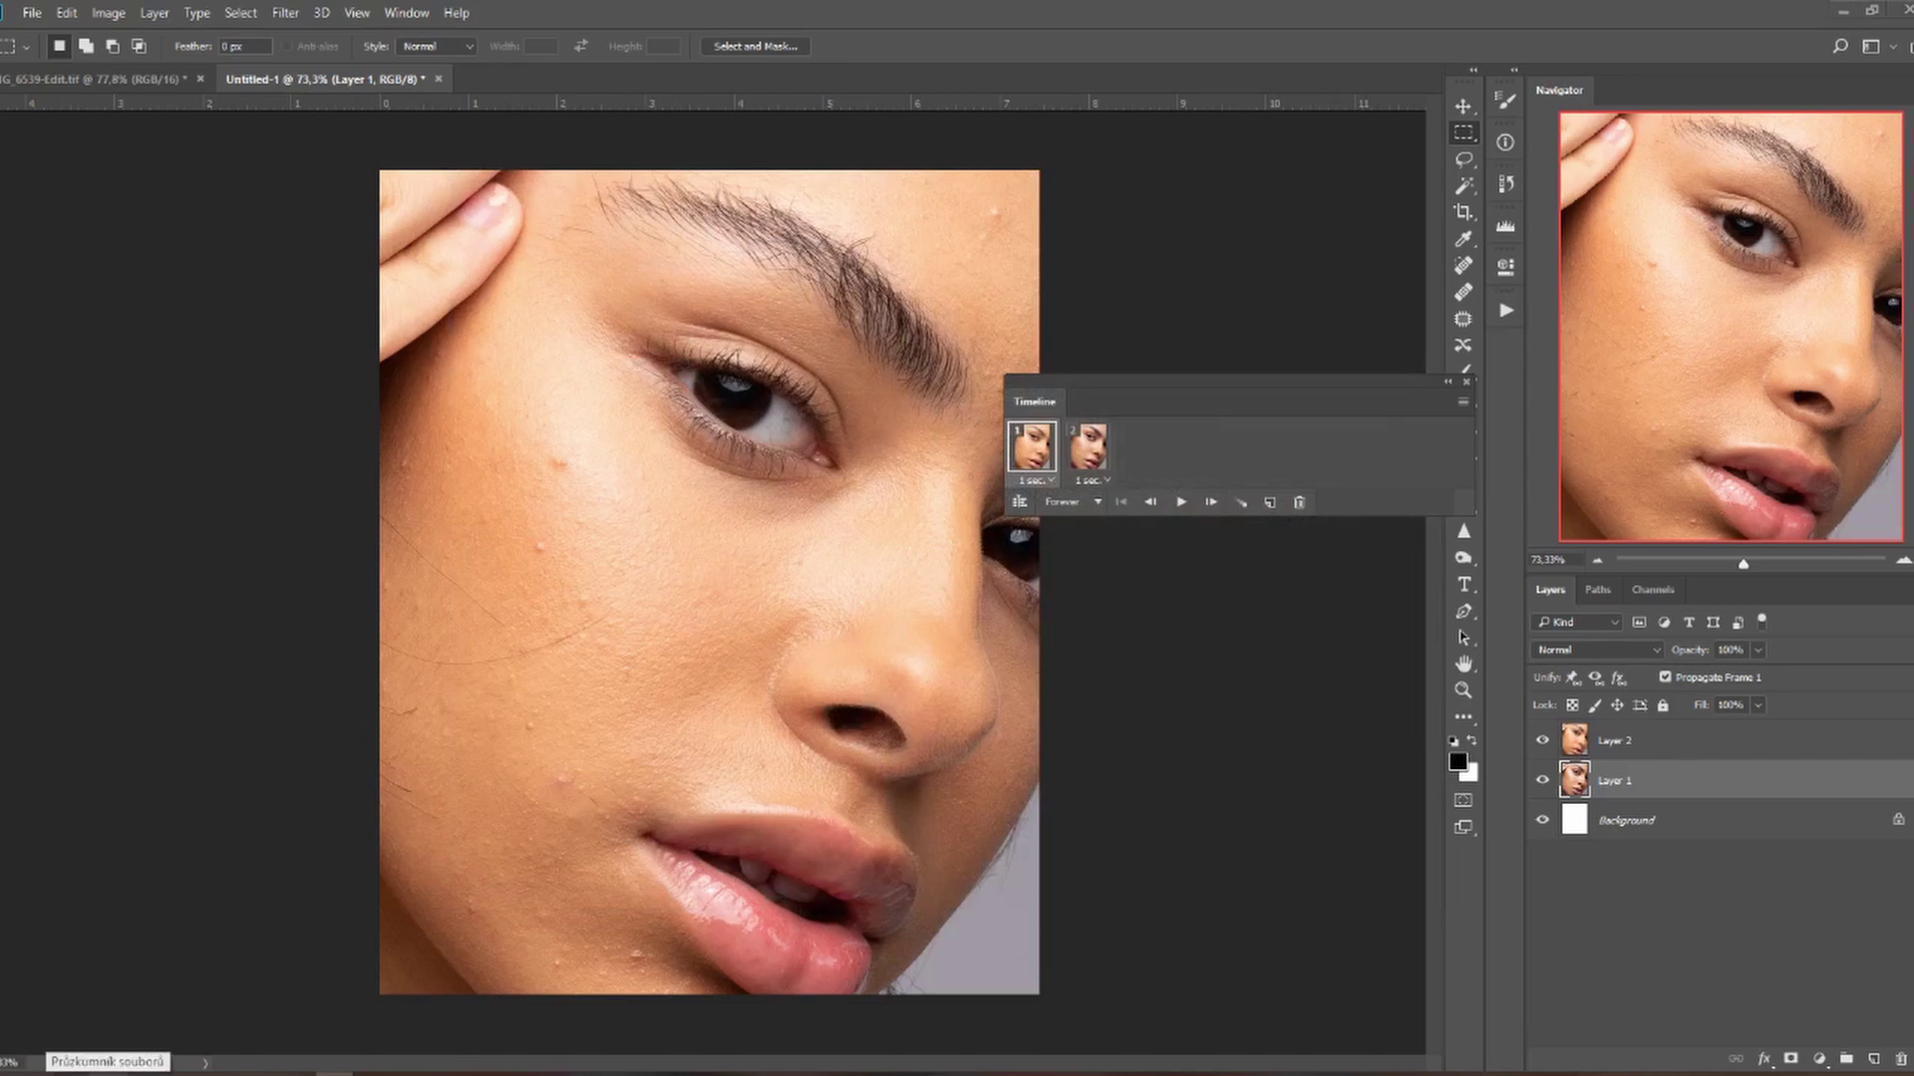
# In File Explorer, open before-and-after1.gif to watch the animation play.
pyautogui.hotkey('alt', 'Tab')
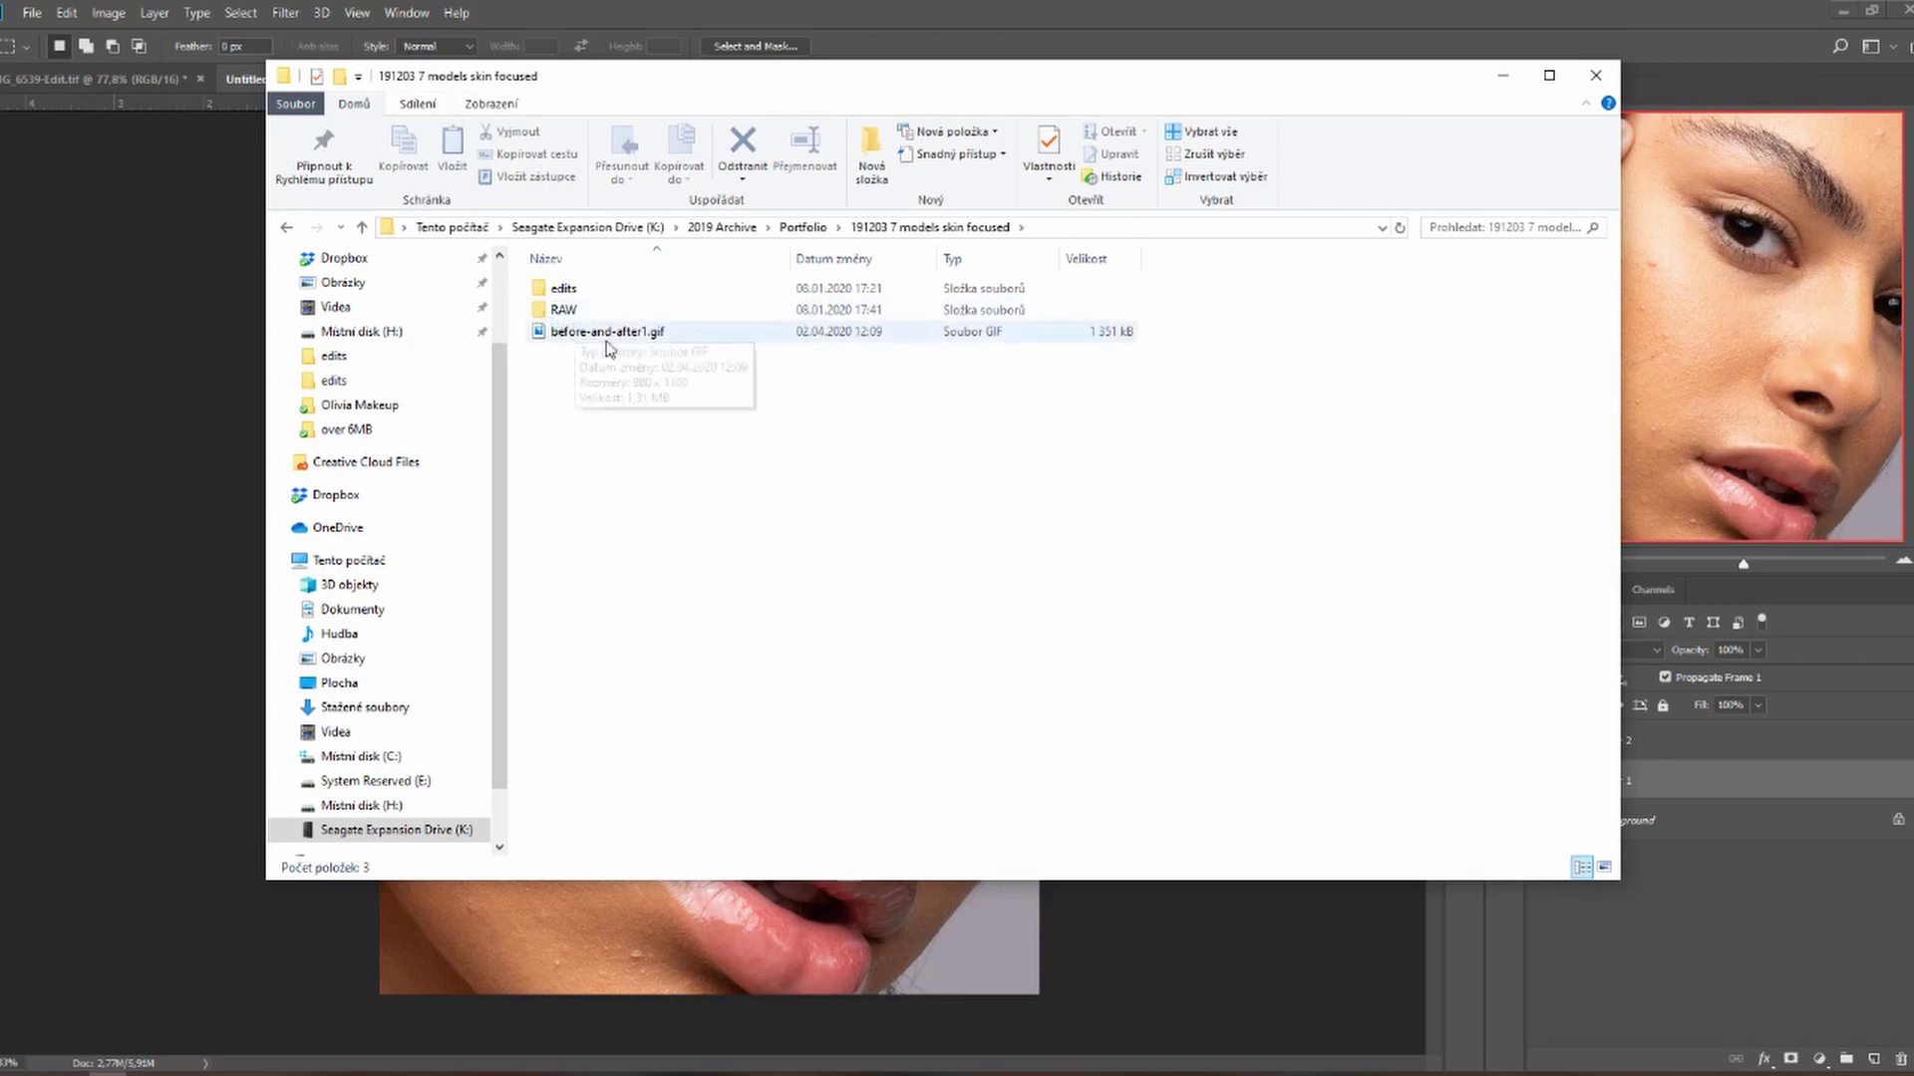
pyautogui.click(609, 338)
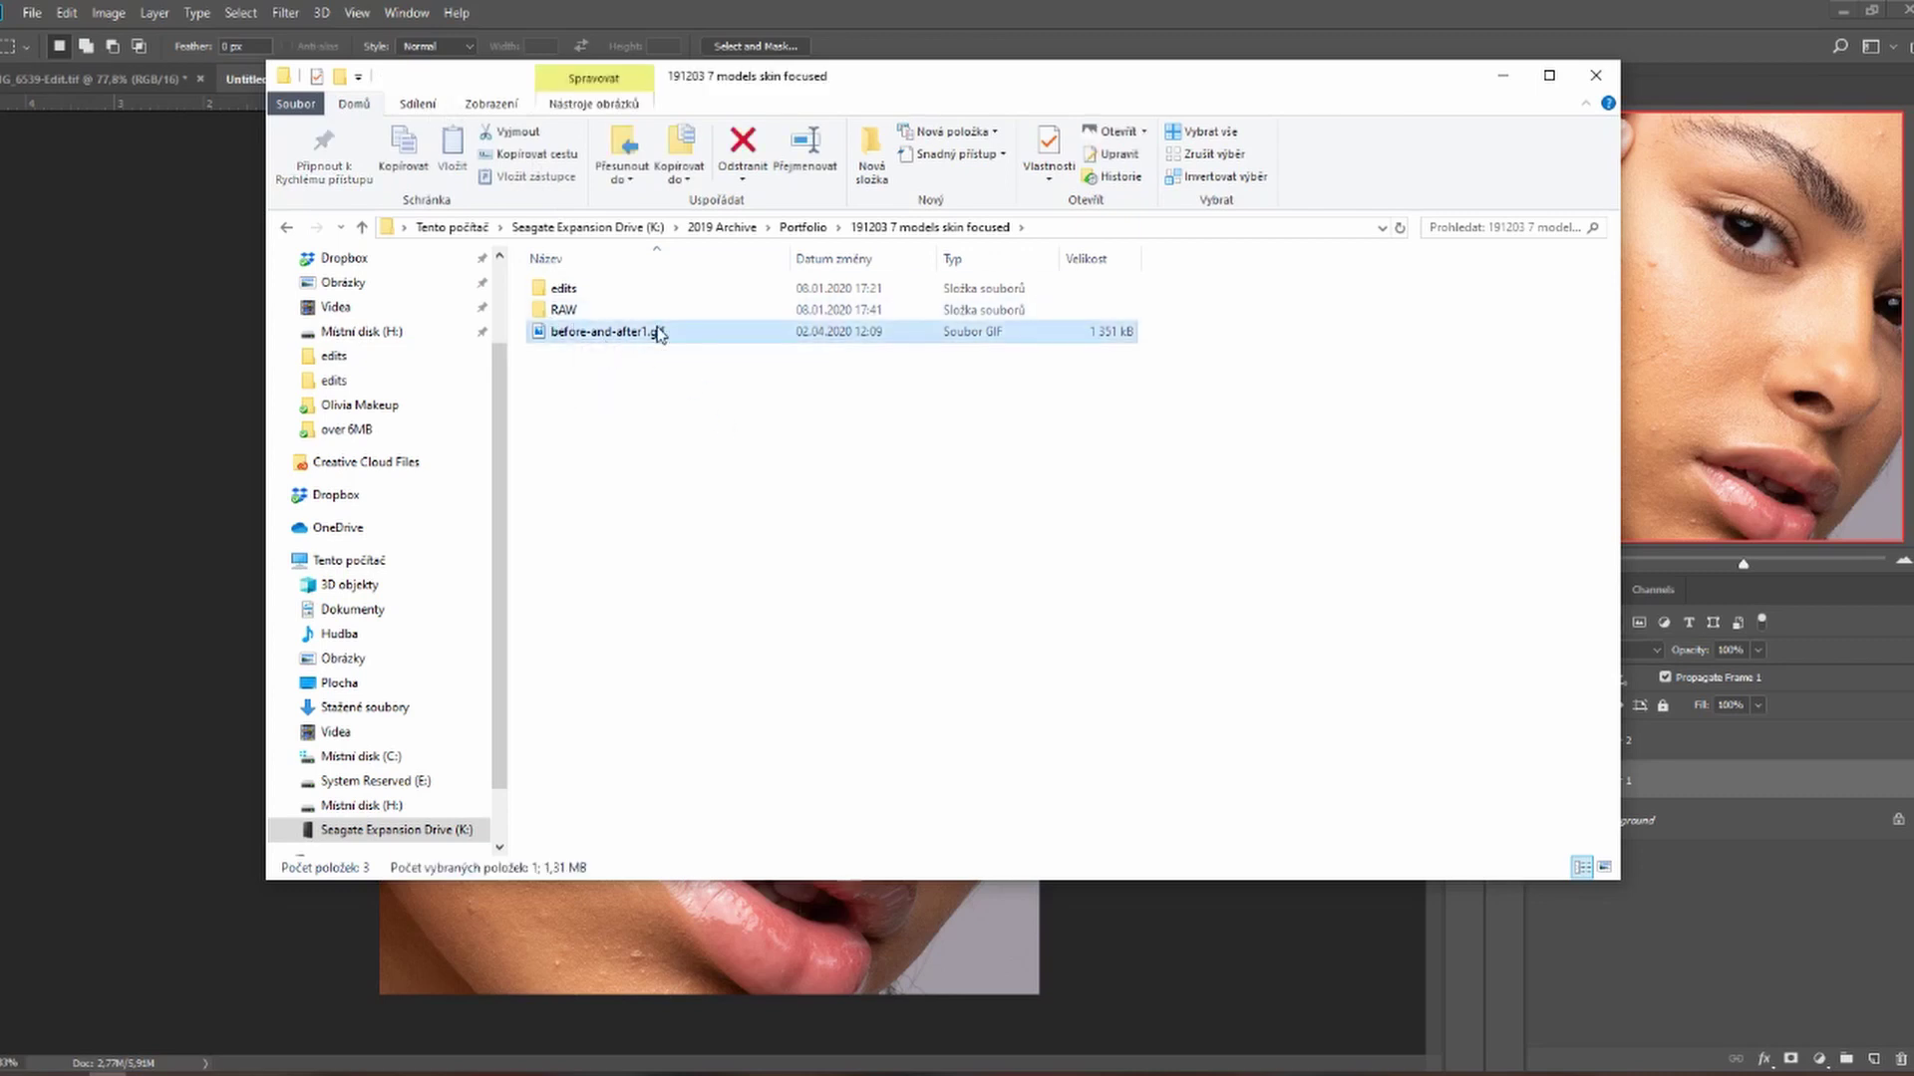
pyautogui.press('Return')
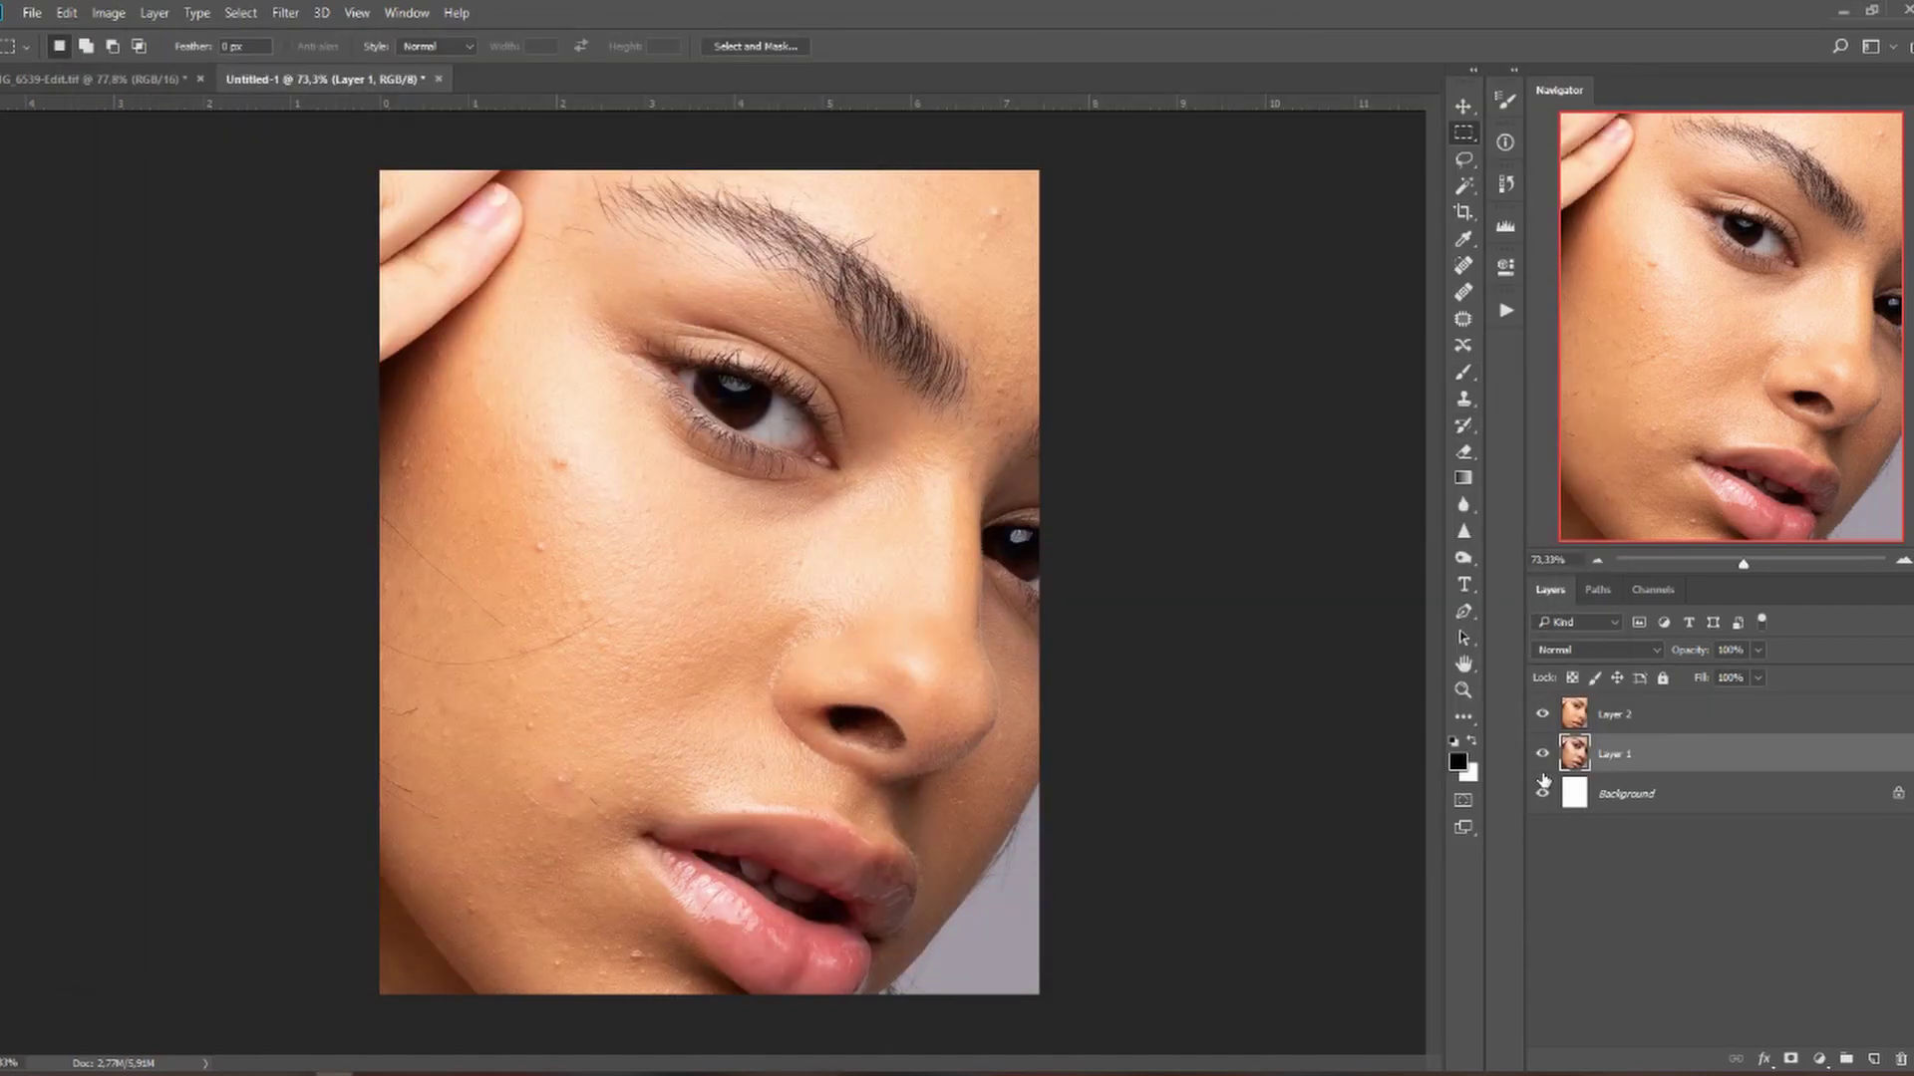
# Add the retoucher's name as white text on the cheek and shift it left.
pyautogui.click(1817, 921)
pyautogui.press('v')
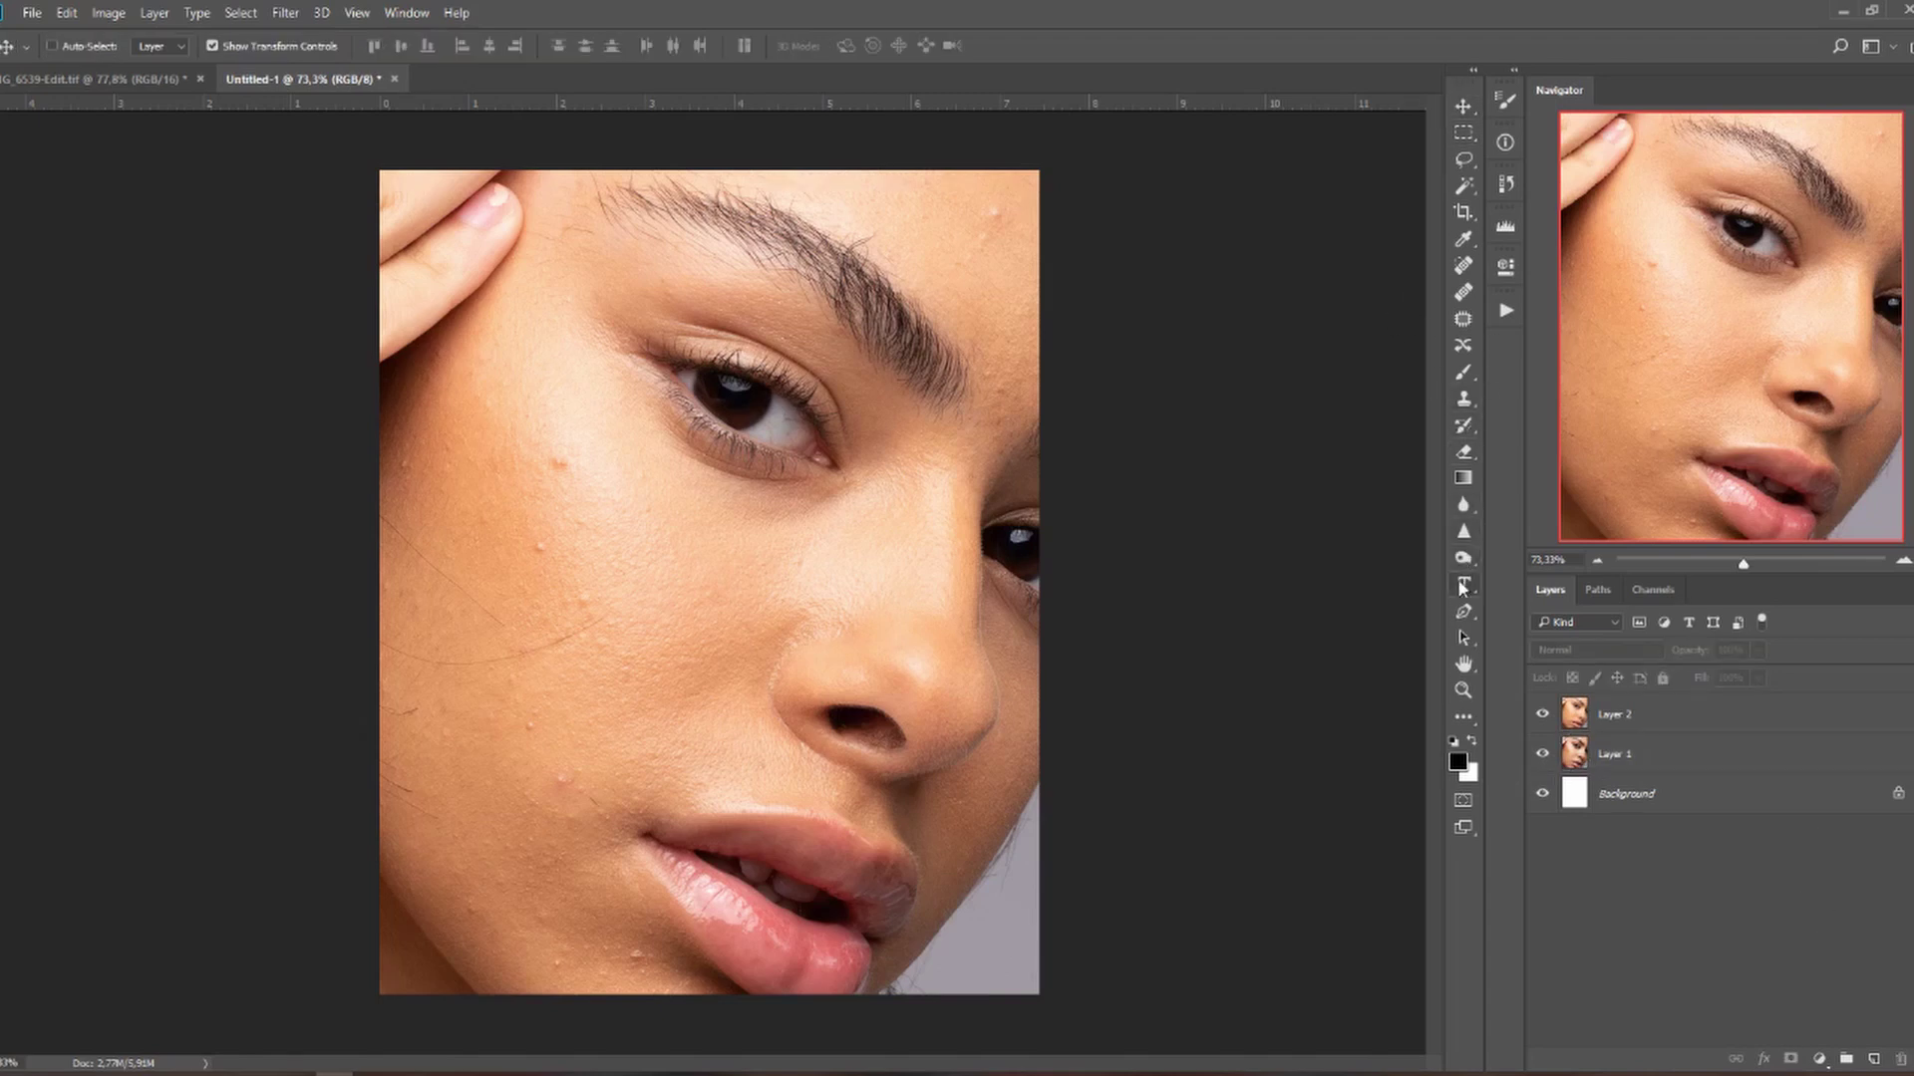
pyautogui.click(1463, 585)
pyautogui.click(606, 673)
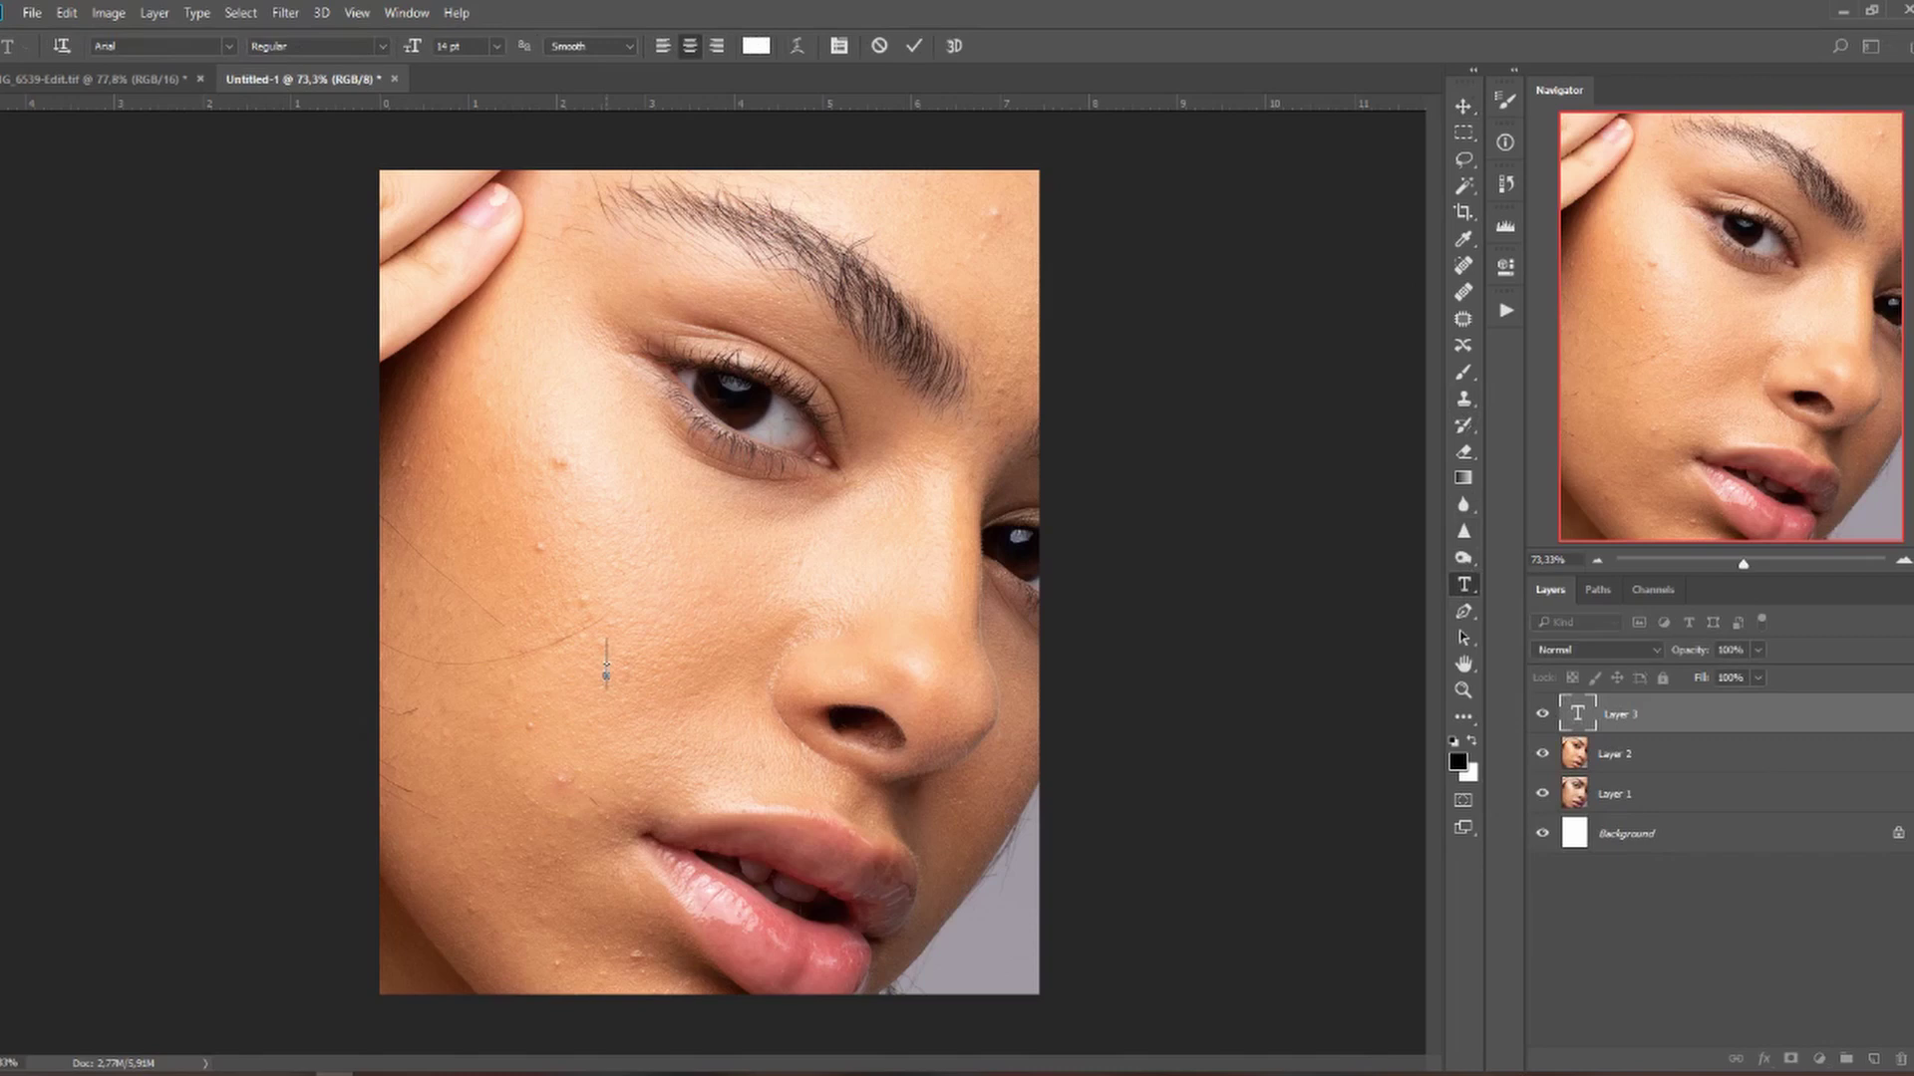
pyautogui.write('Vera Ch')
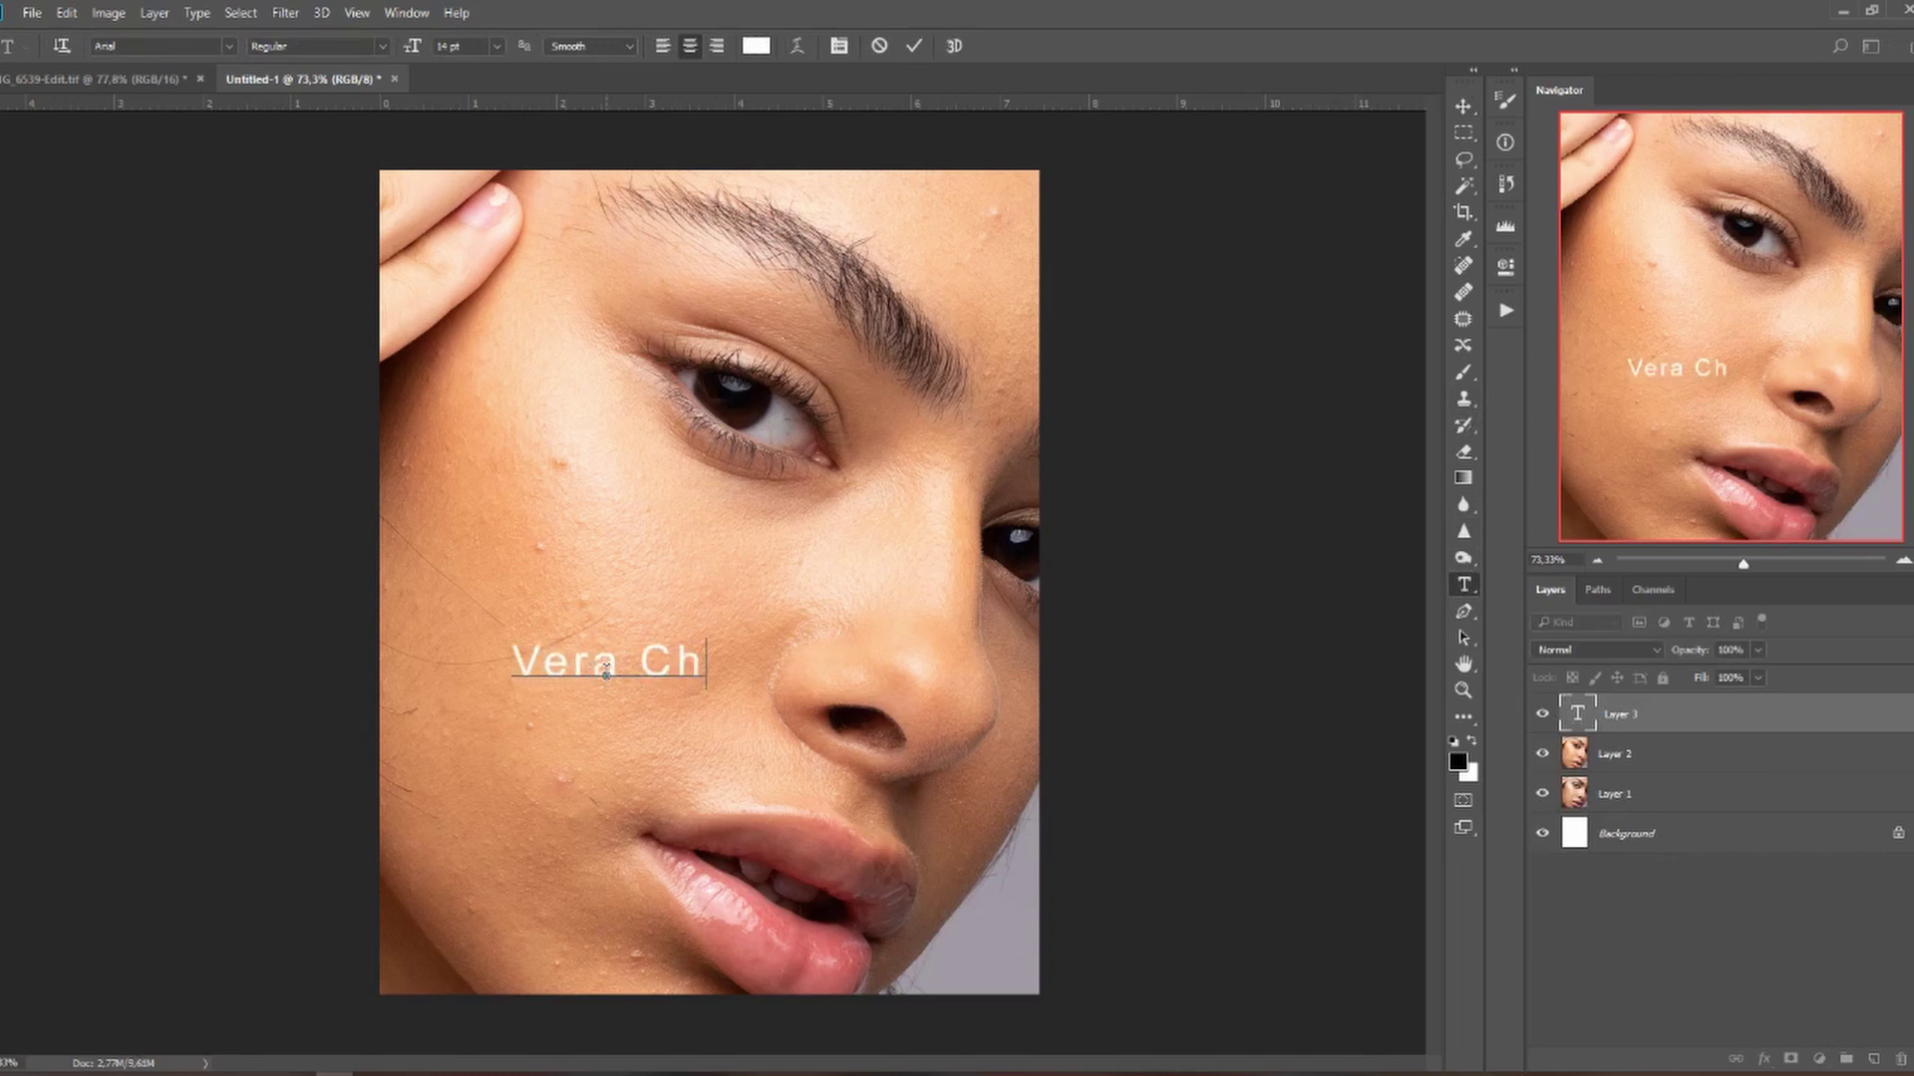
pyautogui.write('ange')
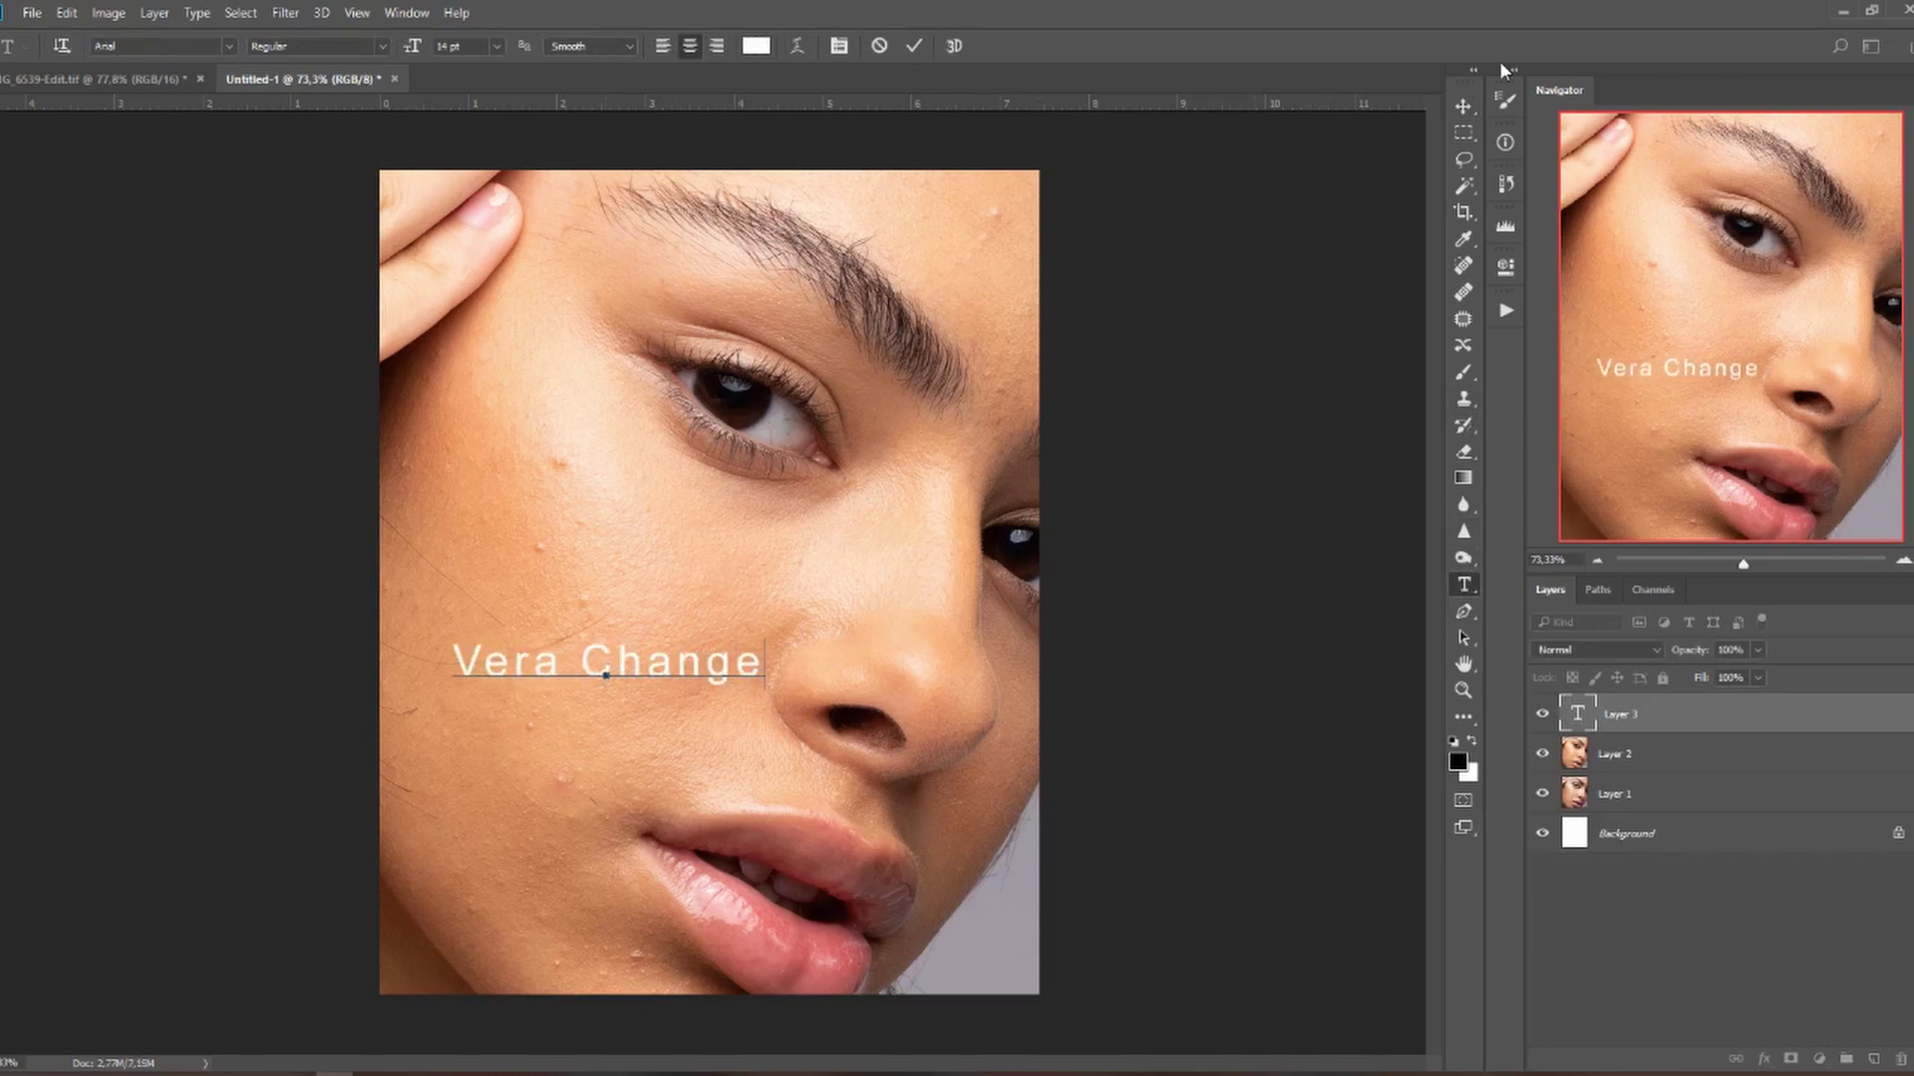
pyautogui.click(1463, 106)
pyautogui.moveTo(678, 692); pyautogui.dragTo(632, 642)
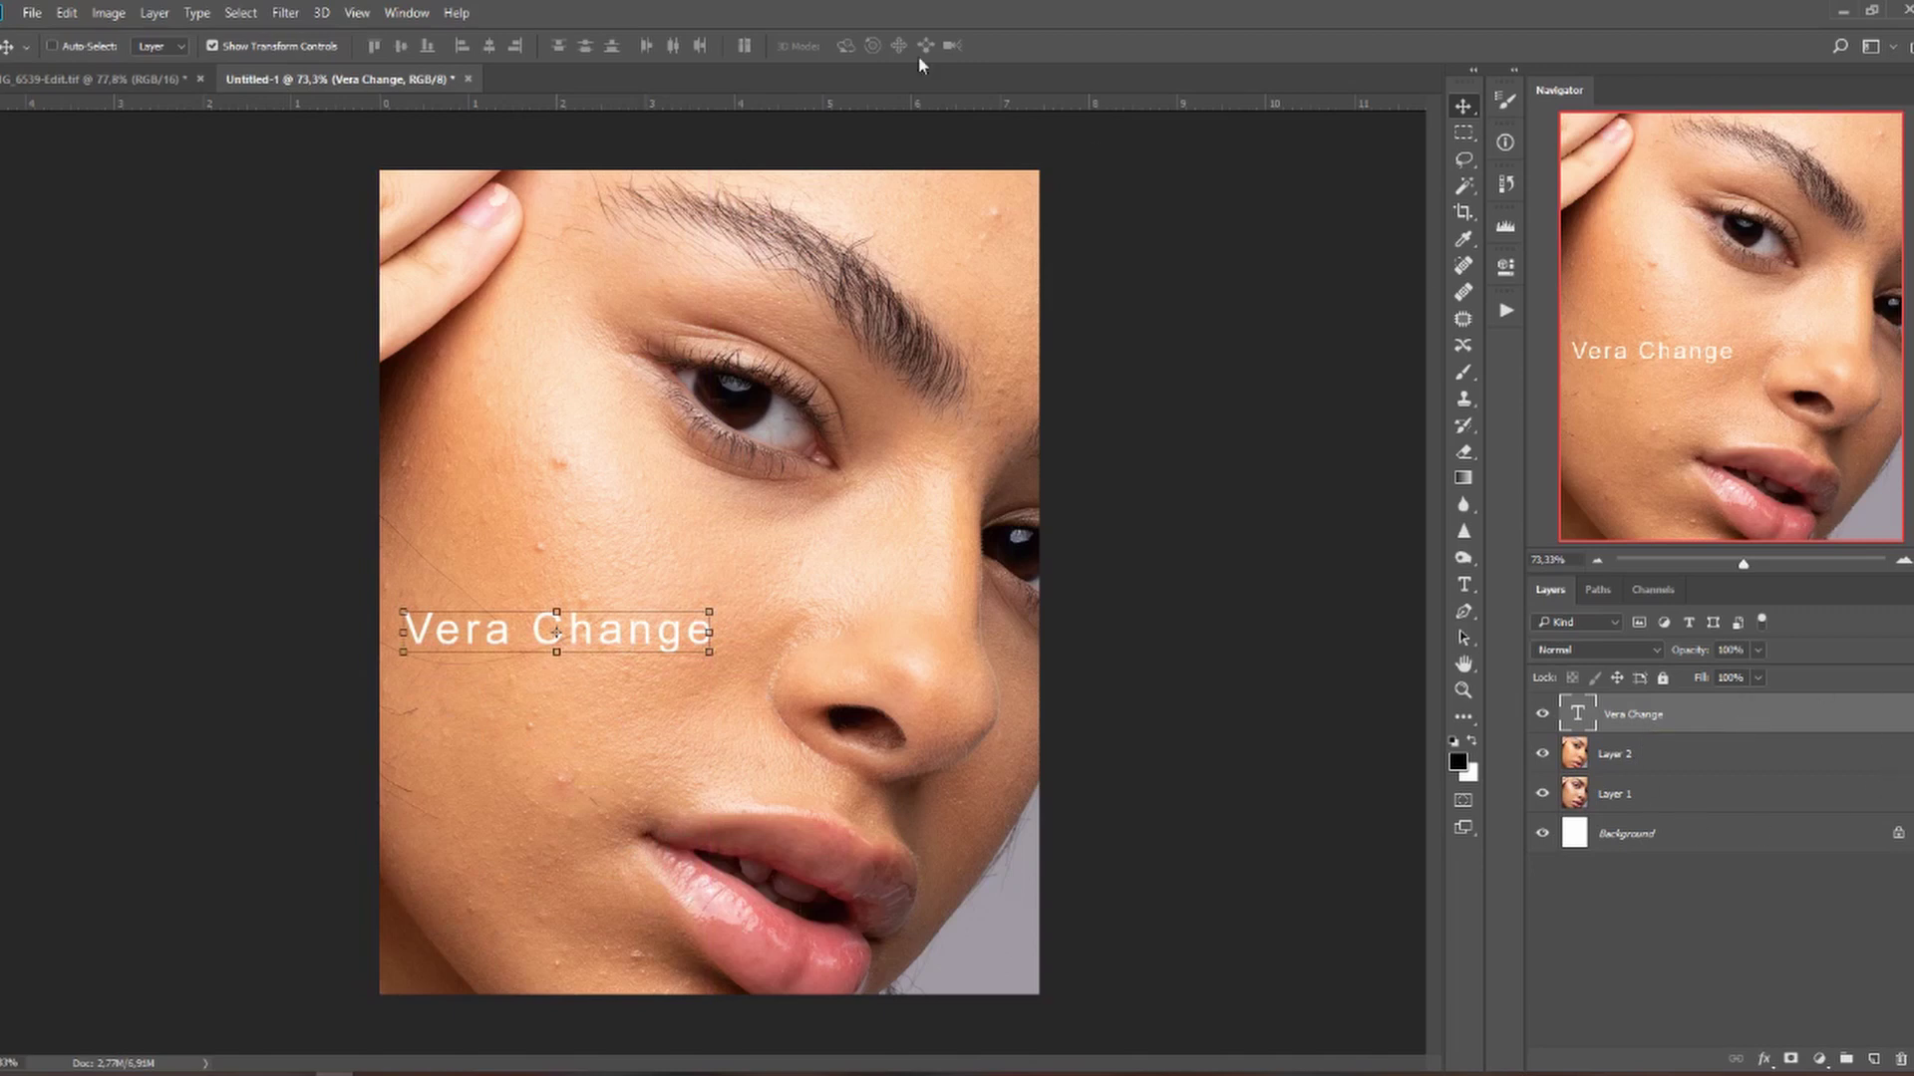
pyautogui.click(408, 13)
# Scale the retoucher's name watermark to about 40% width on the cheek, then replay the two-frame animation.
pyautogui.click(438, 665)
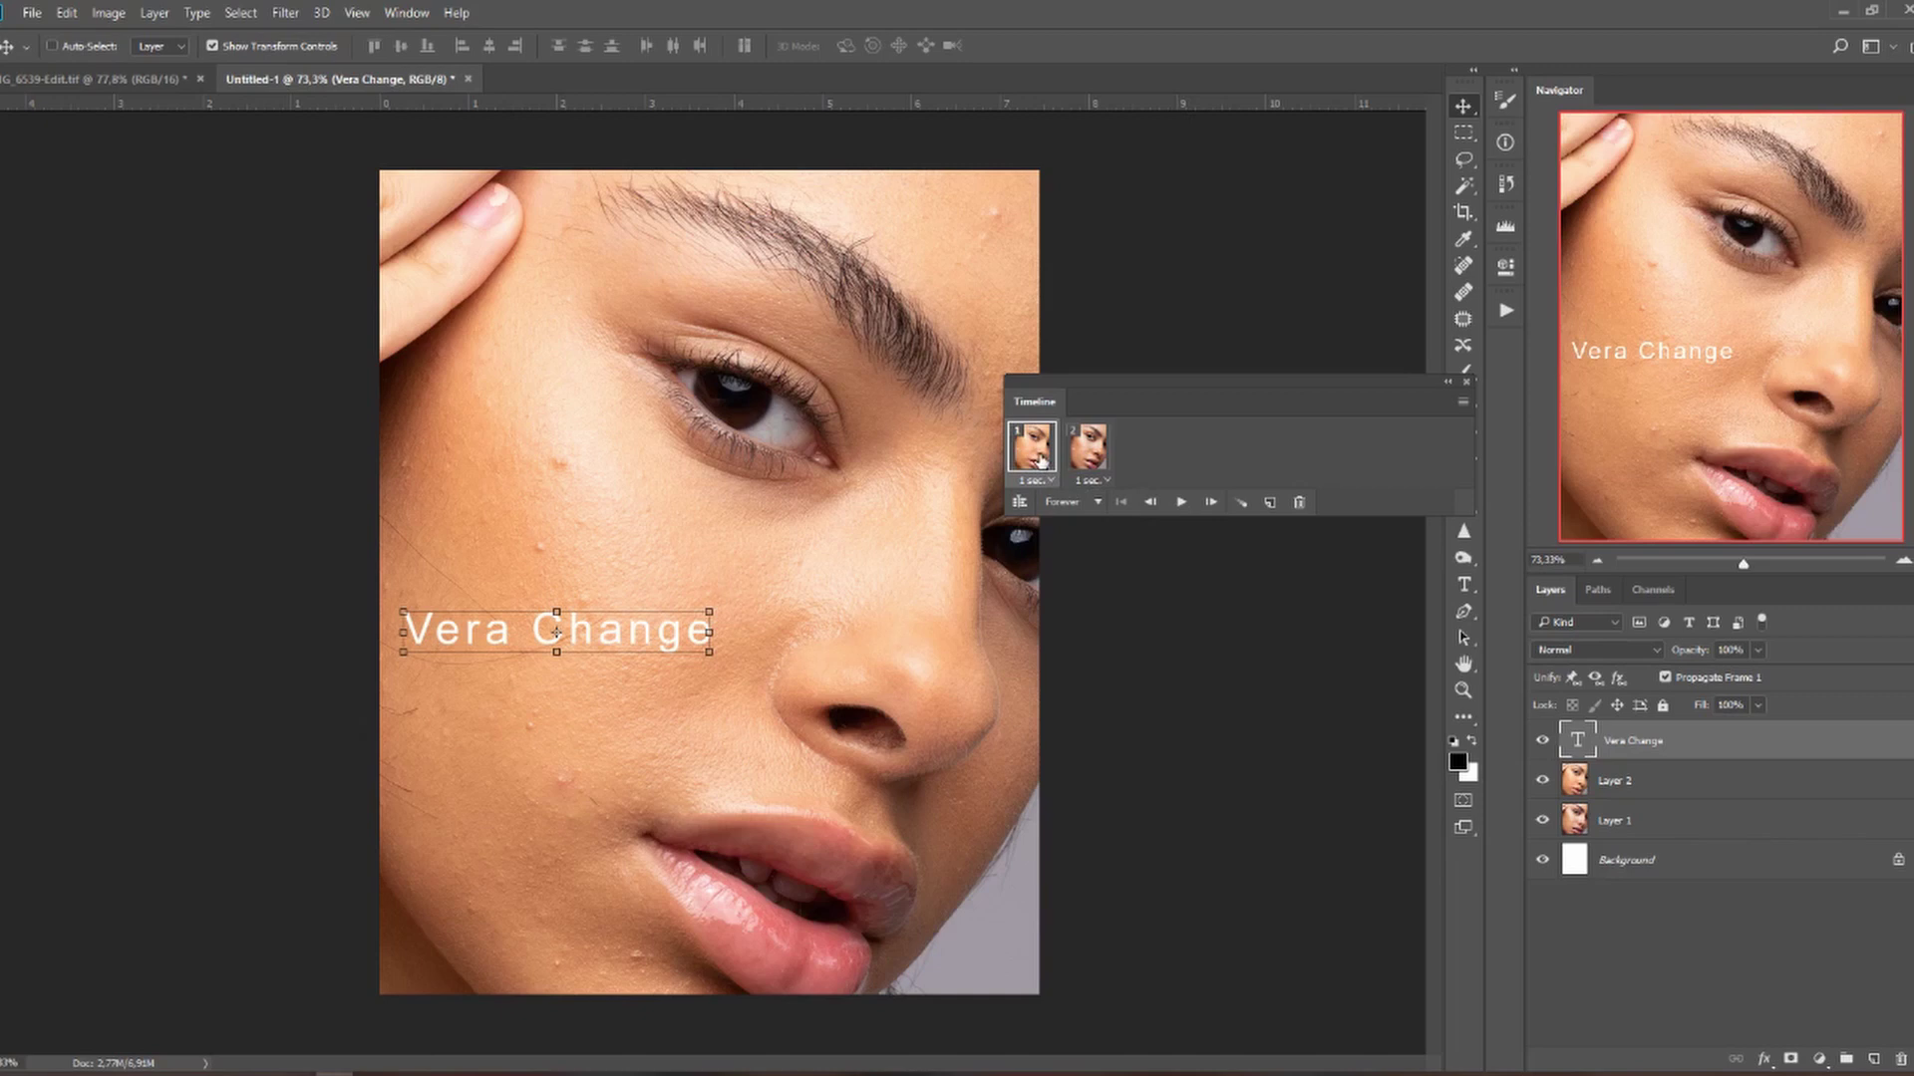
pyautogui.click(1181, 503)
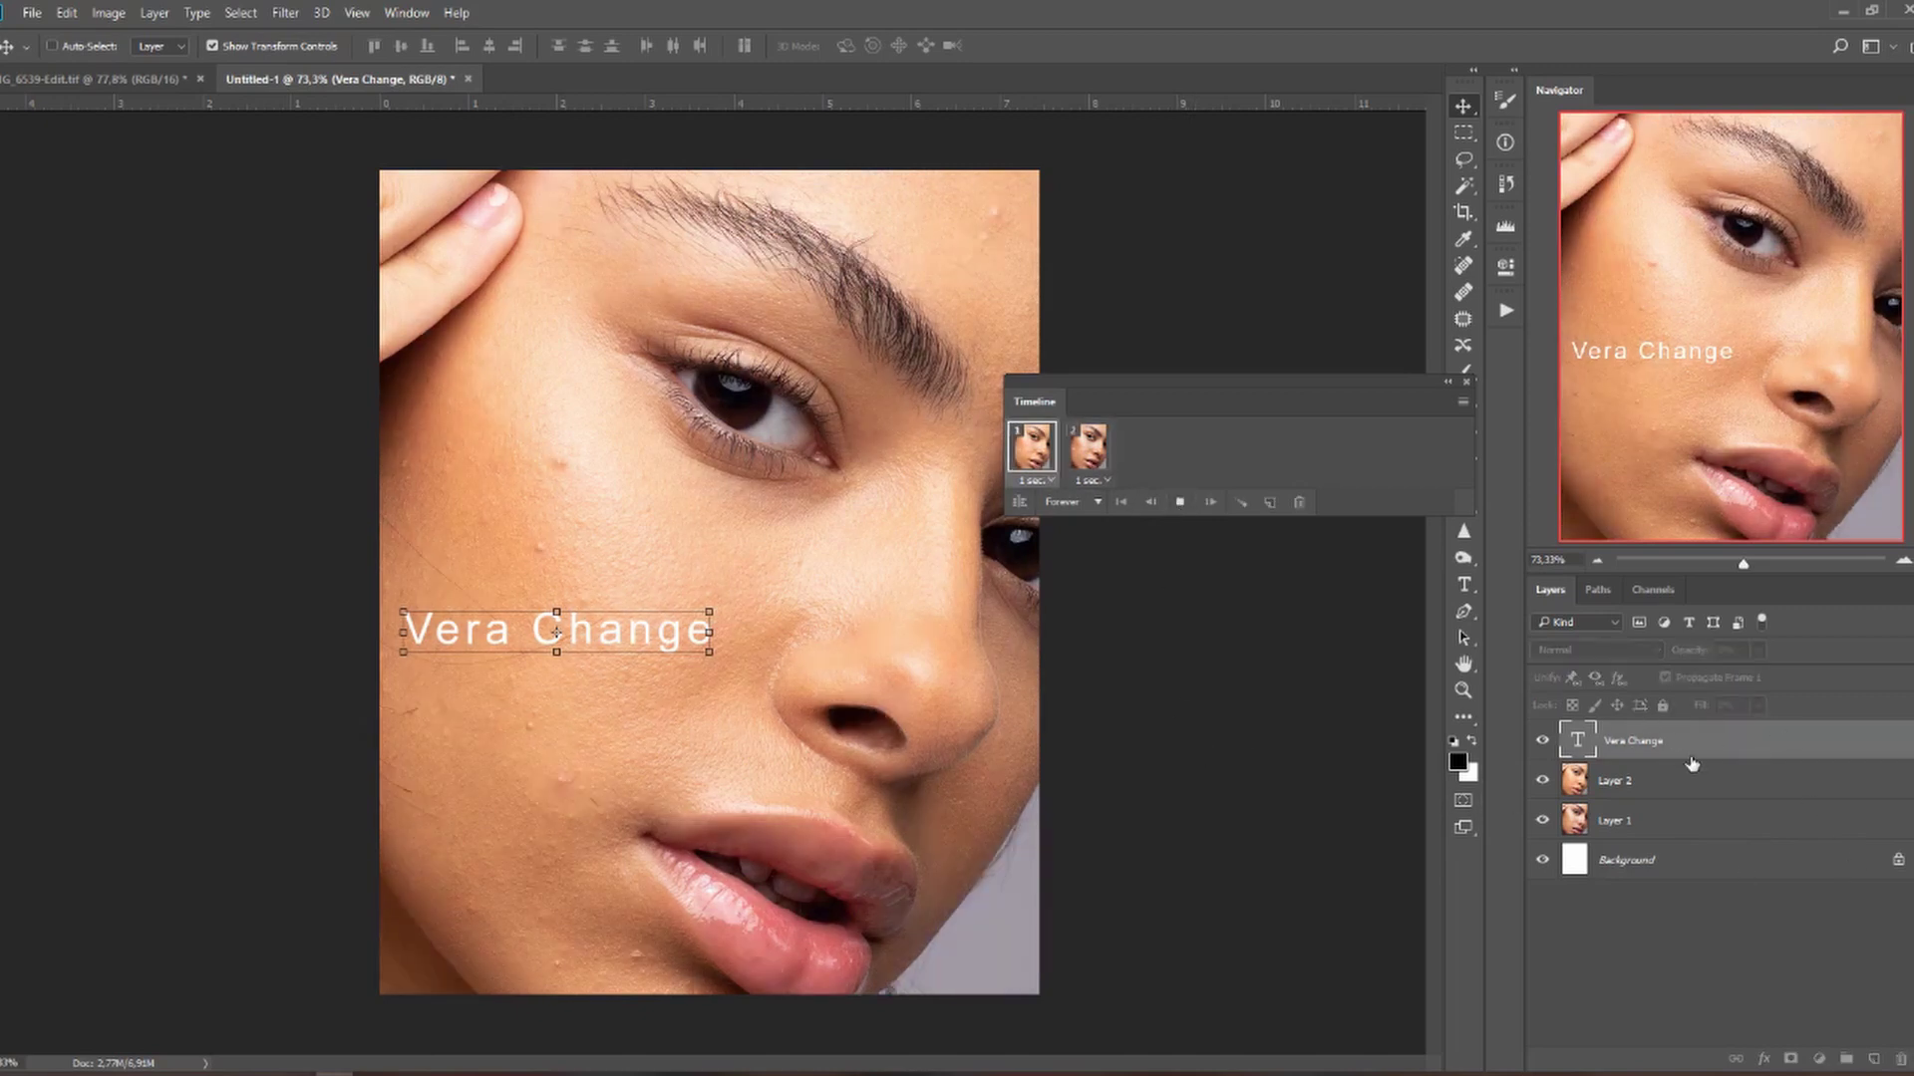
pyautogui.moveTo(709, 632); pyautogui.dragTo(518, 646)
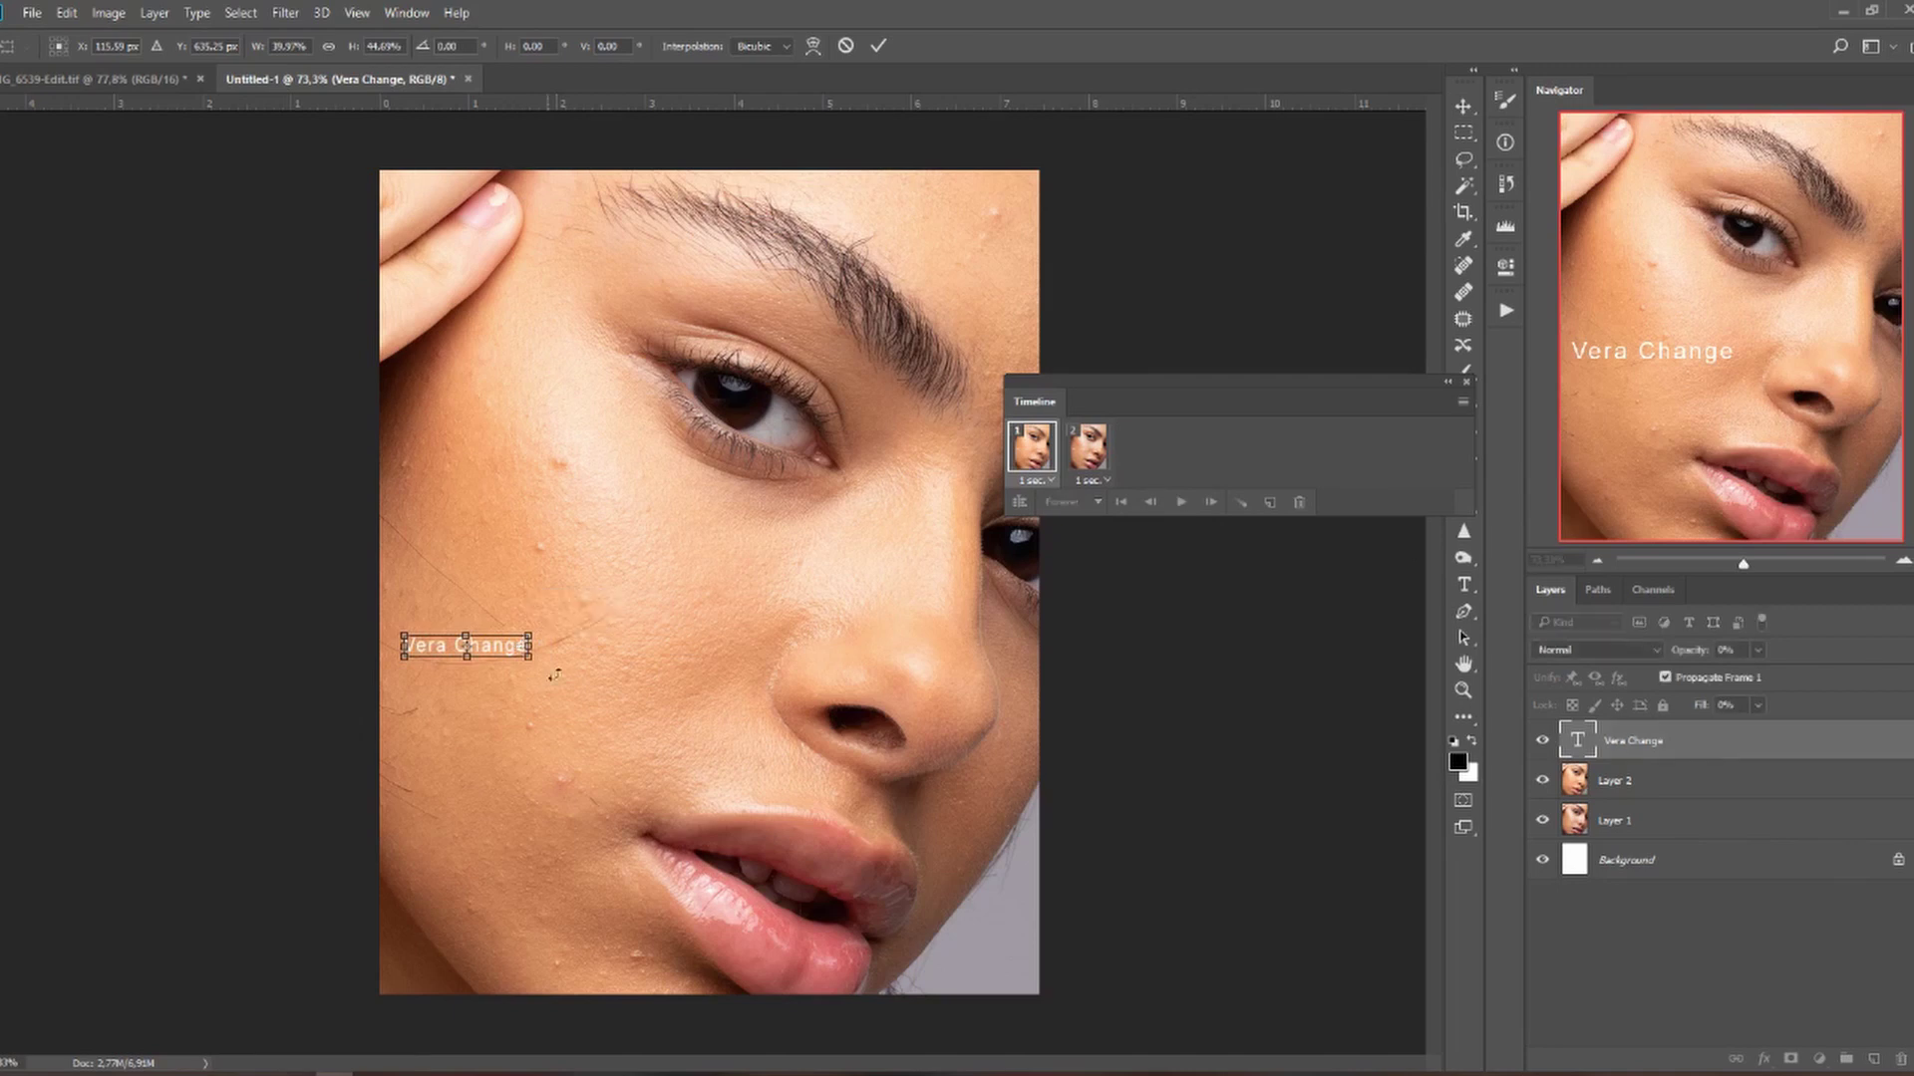
pyautogui.click(879, 45)
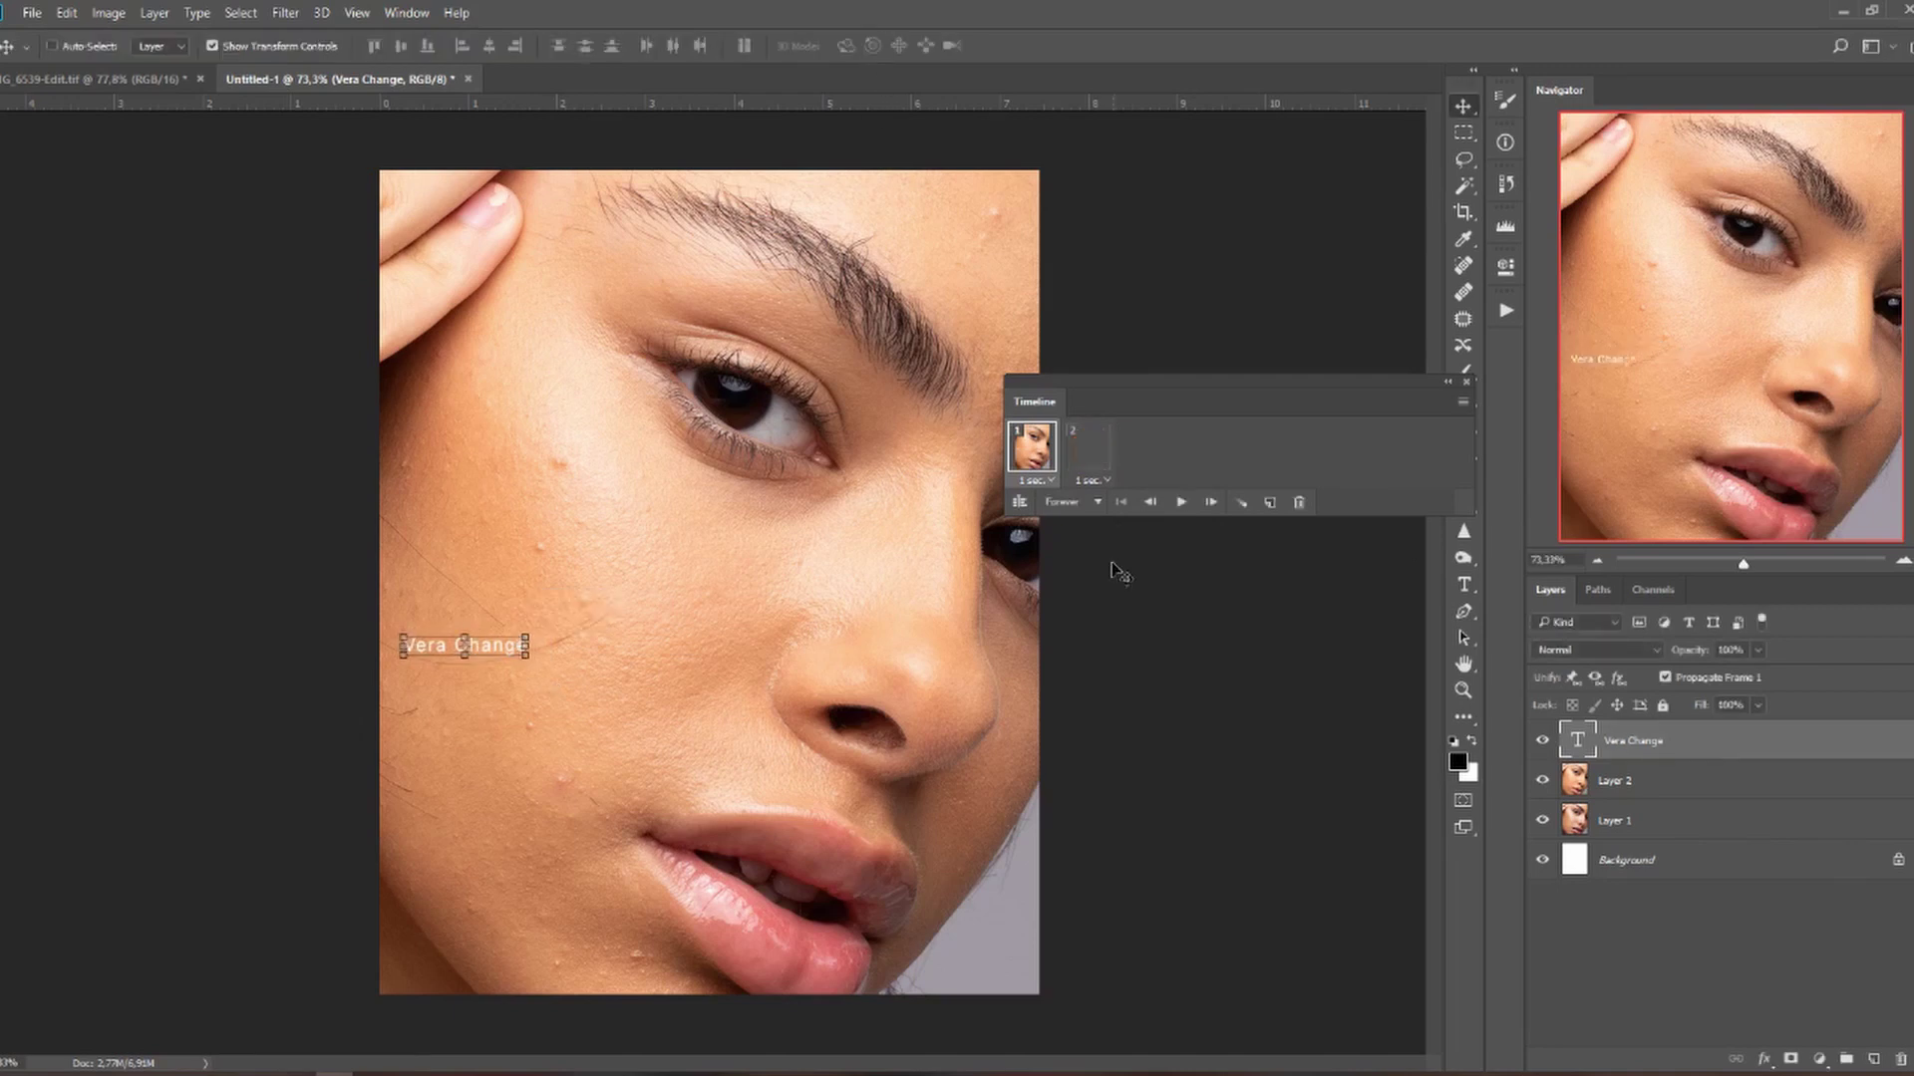
pyautogui.click(1182, 501)
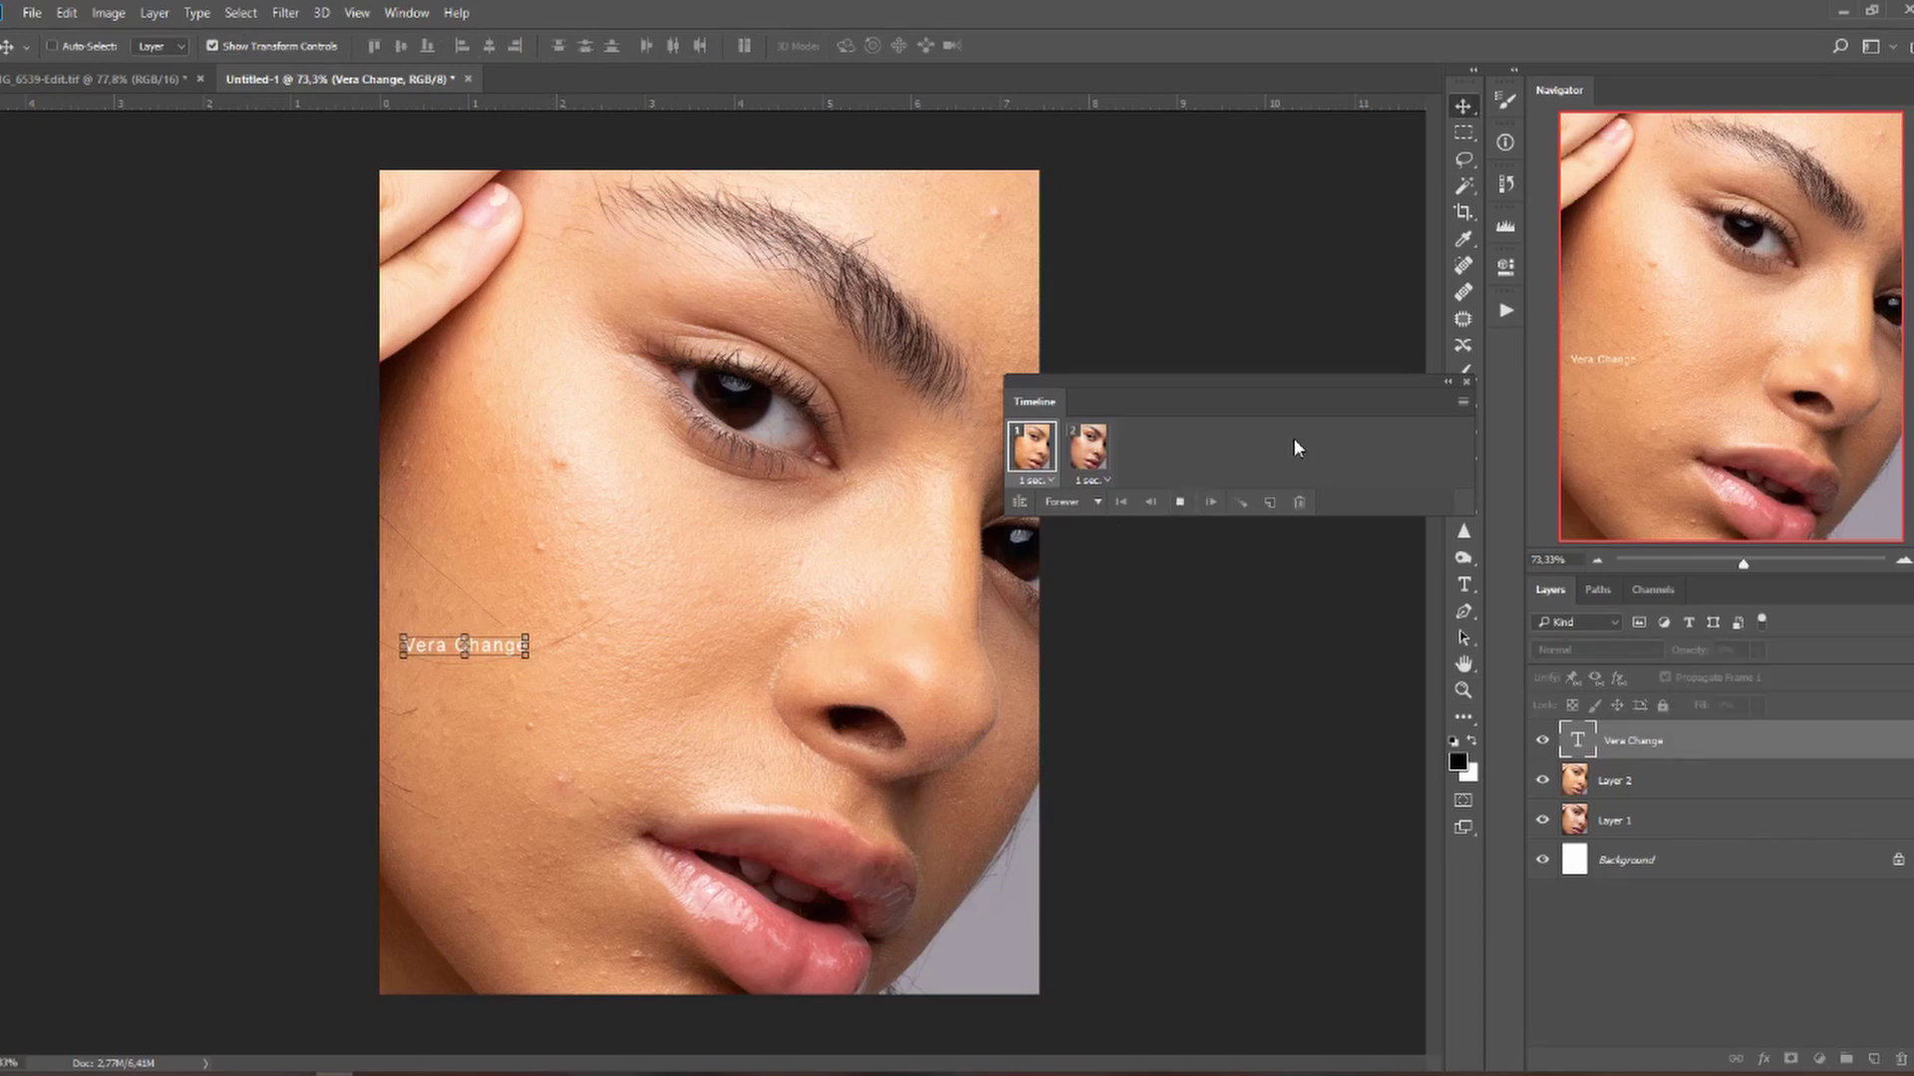